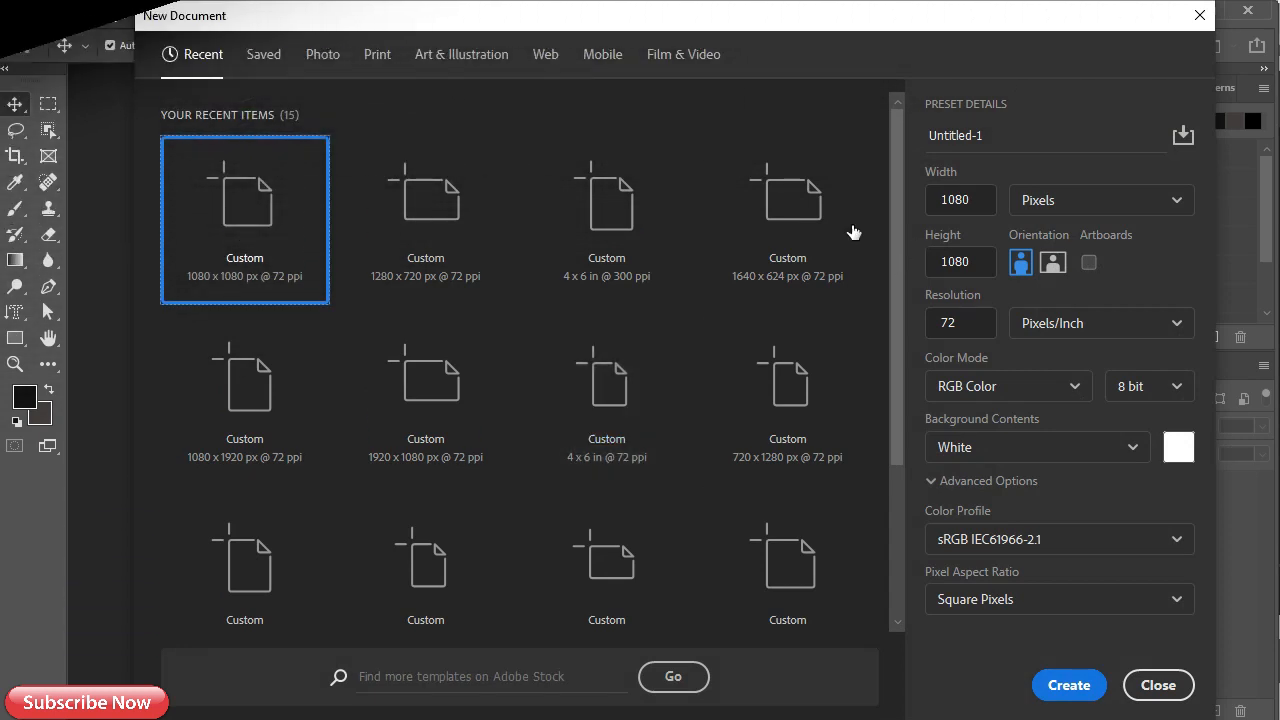
Choose the A5 print preset for the new document and name it "Professional Flyer design"
left_click(377, 55)
left_click(466, 388)
left_click(961, 138)
type("Professional Flyer design")
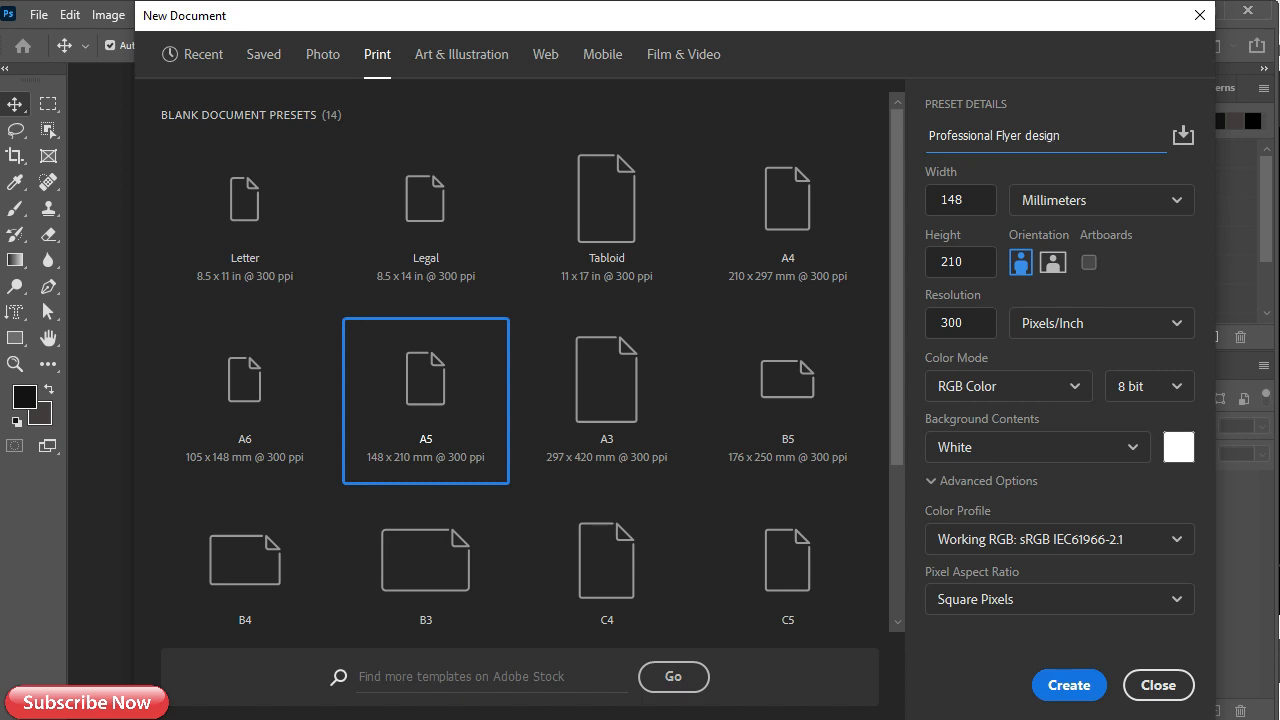
Switch the document units to centimeters, set the width to 15 and the color mode to CMYK Color, and create the document
left_click(1080, 200)
left_click(1070, 312)
double_click(958, 200)
type("15")
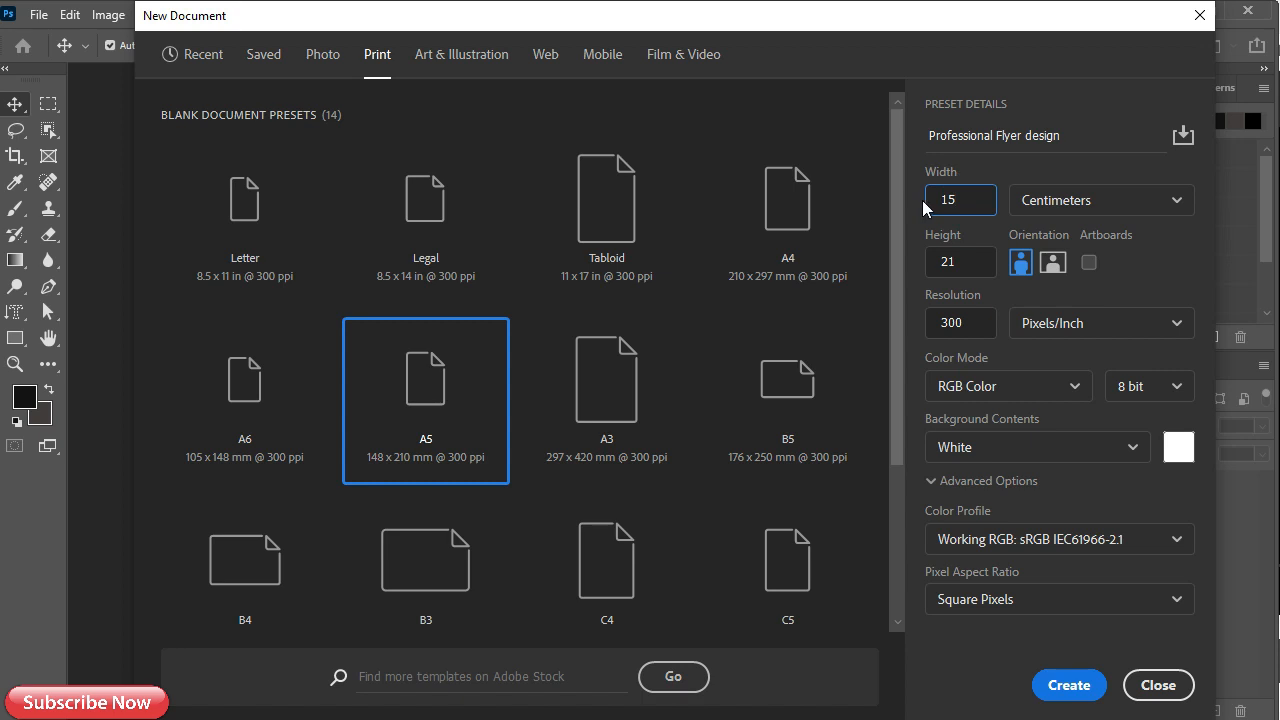
left_click(1006, 383)
left_click(950, 529)
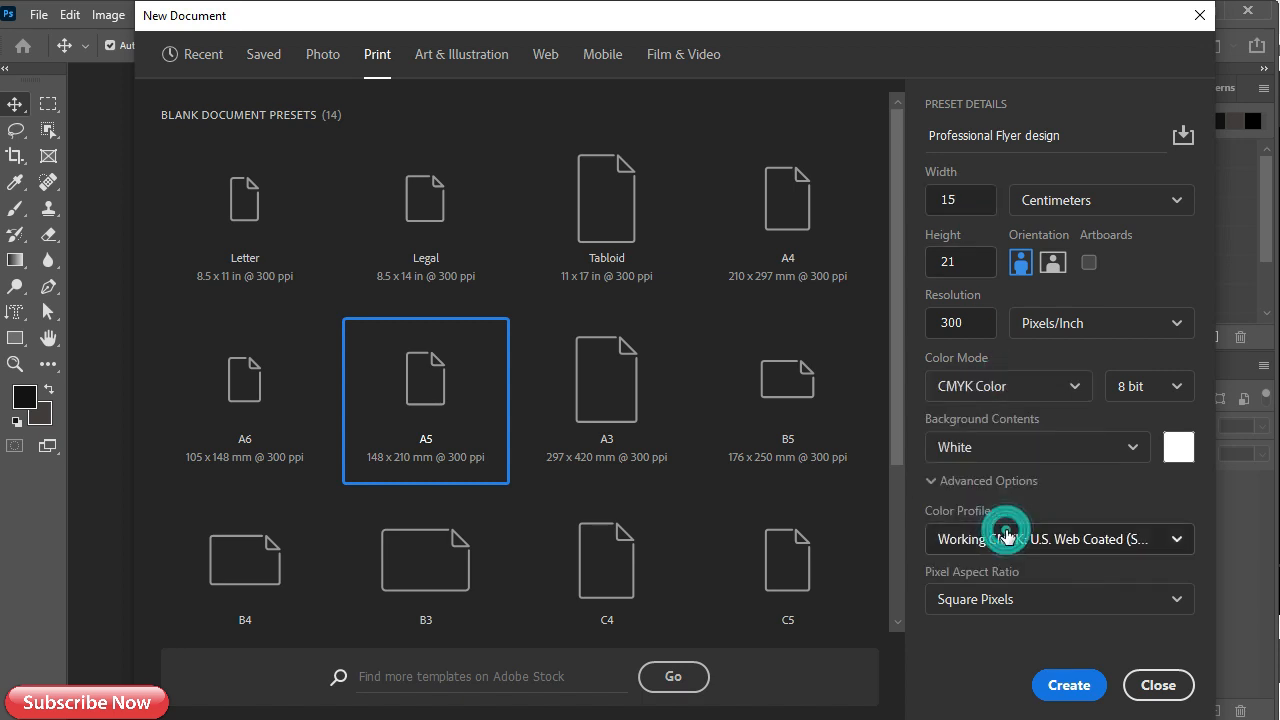
left_click(1068, 685)
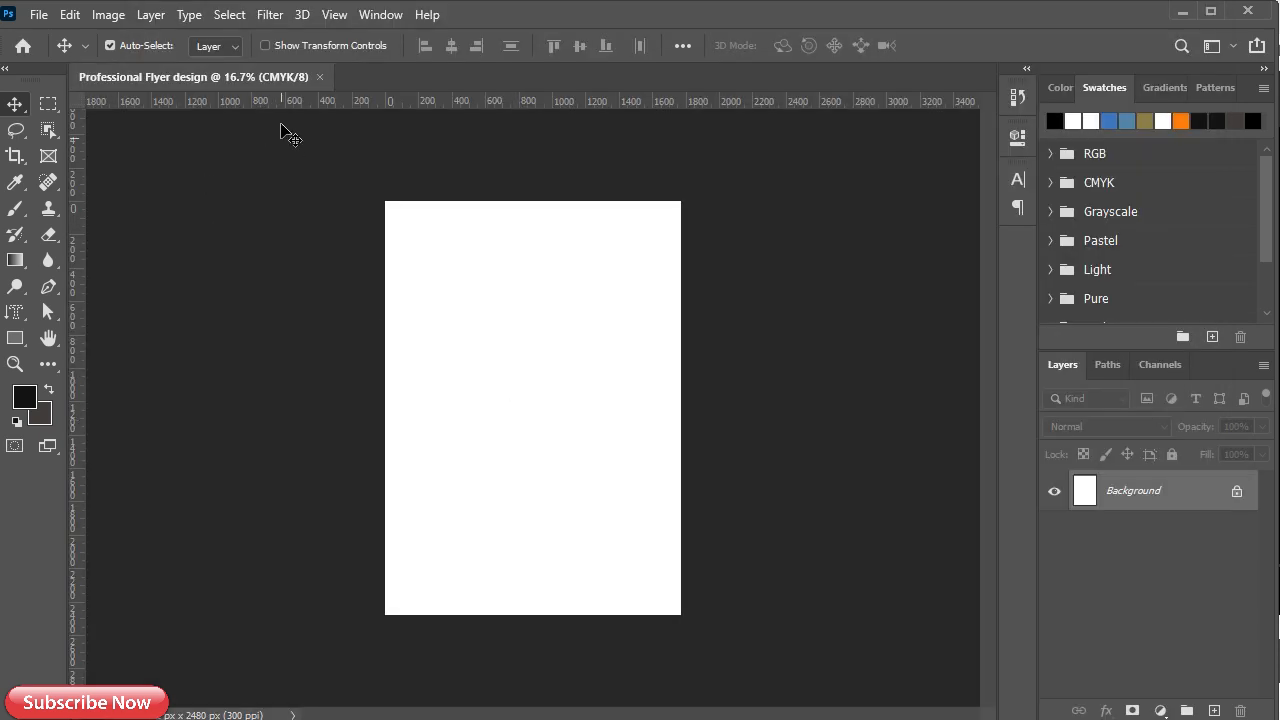
Place guides along all four edges of the page
left_click_drag(287, 101, 289, 201)
left_click_drag(85, 316, 385, 306)
left_click_drag(498, 101, 507, 615)
left_click_drag(71, 345, 681, 334)
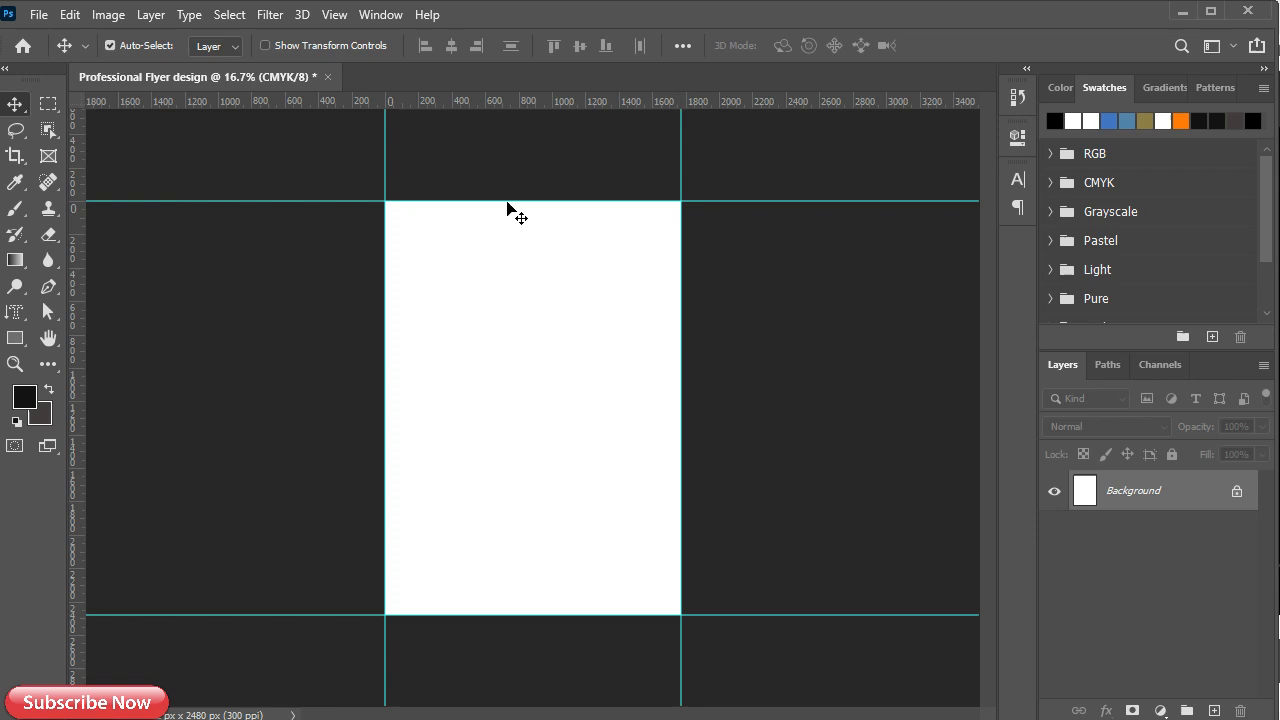
Extend the canvas by 0.25 cm in both width and height to add a bleed around the guides
left_click(107, 15)
left_click(180, 179)
left_click(711, 240)
left_click(734, 300)
left_click(663, 241)
type(".25")
left_click(643, 267)
type(".25")
left_click(832, 152)
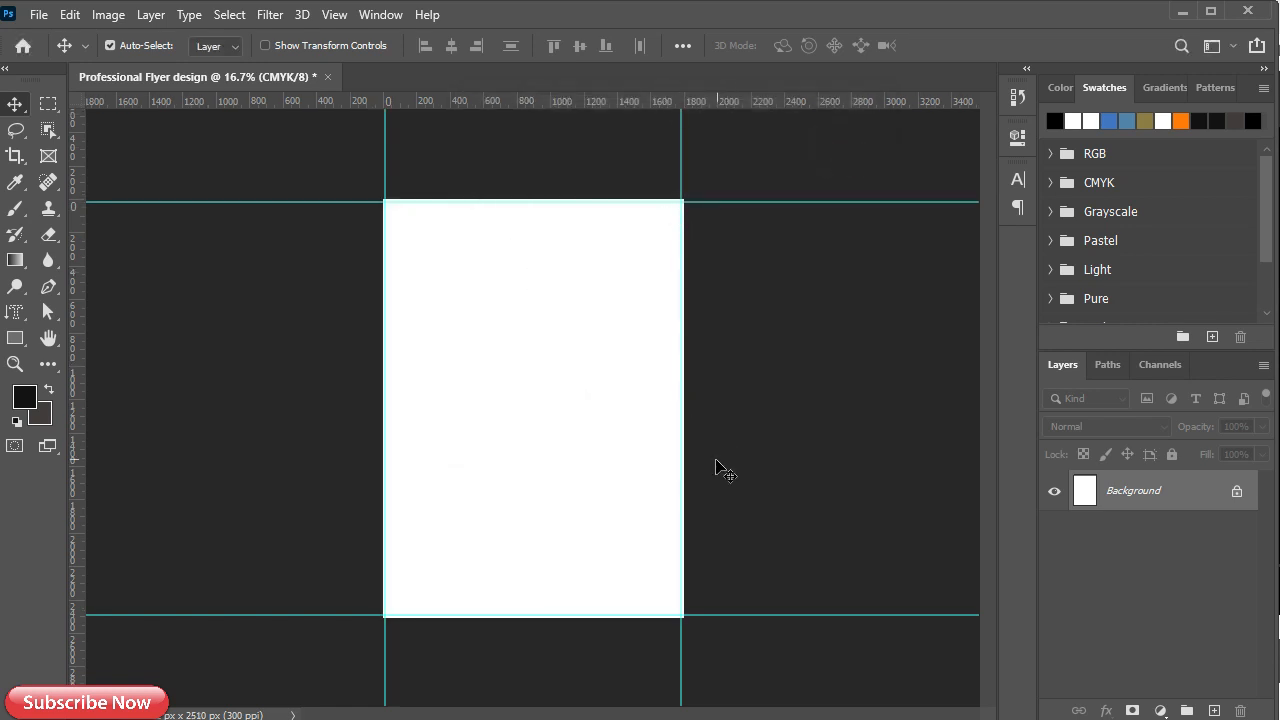
Draw a square about 1324 px wide with the Rectangle tool and round its corners to about 208 px
key("ctrl+0")
left_click(16, 338)
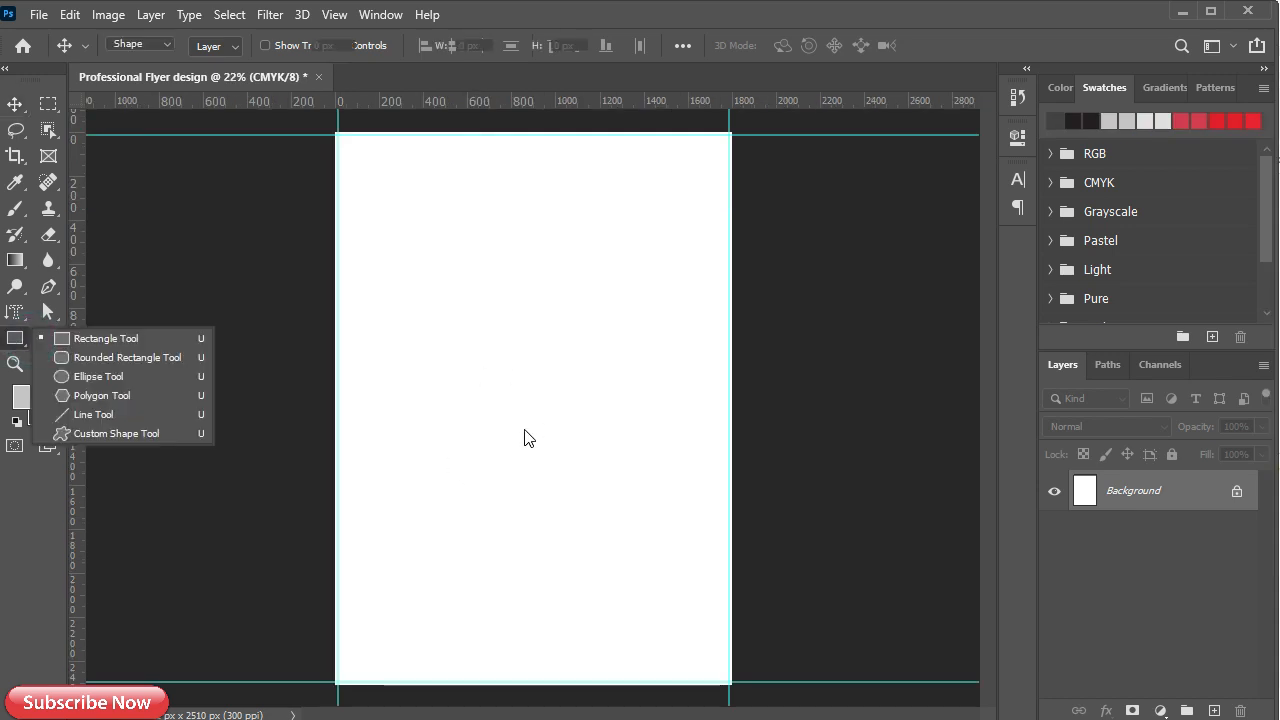
left_click(70, 337)
left_click_drag(494, 376, 640, 593)
left_click(772, 330)
left_click_drag(730, 330, 943, 349)
Fill the rounded square with bright red and move it to the middle of the page
left_click(734, 256)
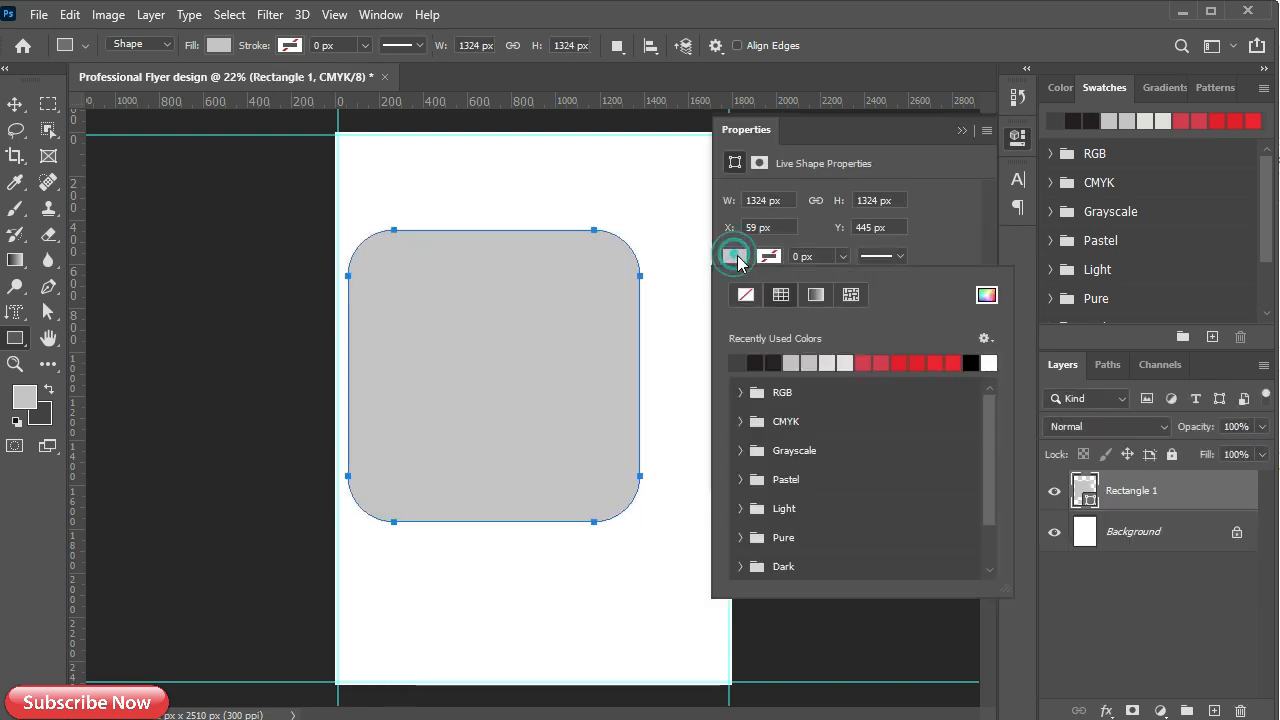
left_click(916, 363)
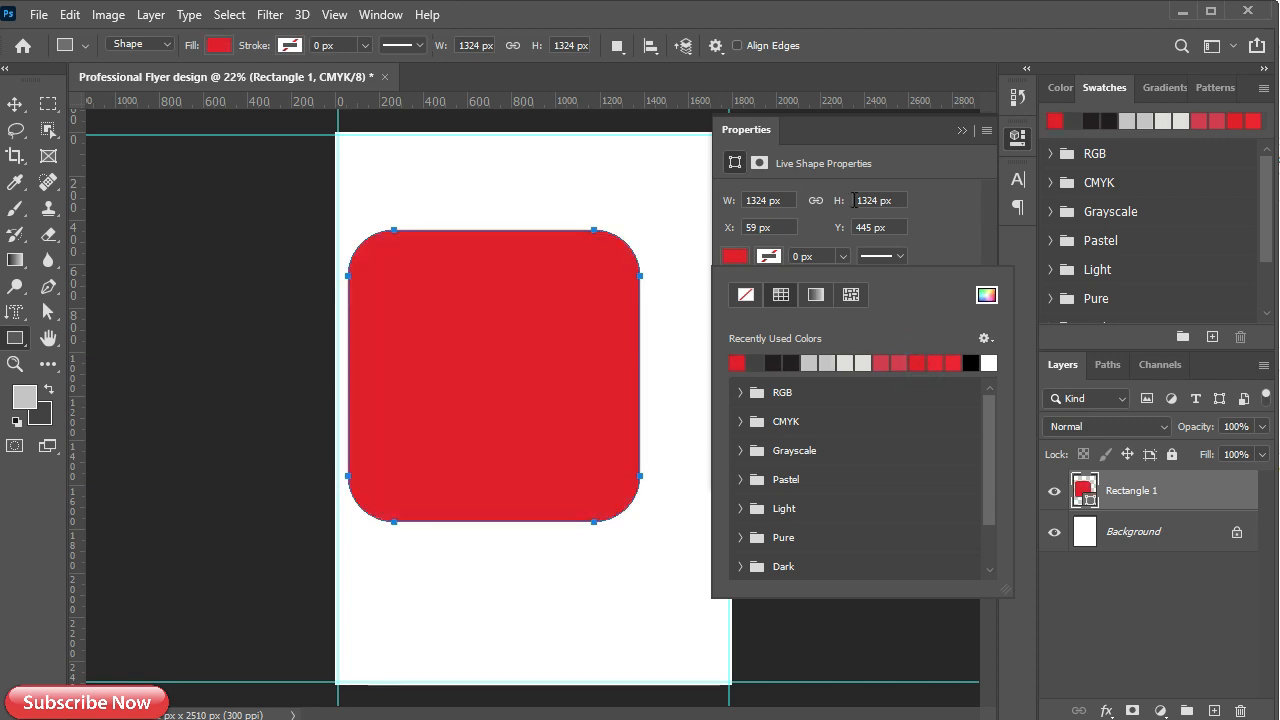
left_click(960, 131)
left_click(960, 131)
key("v")
left_click_drag(475, 381, 508, 420)
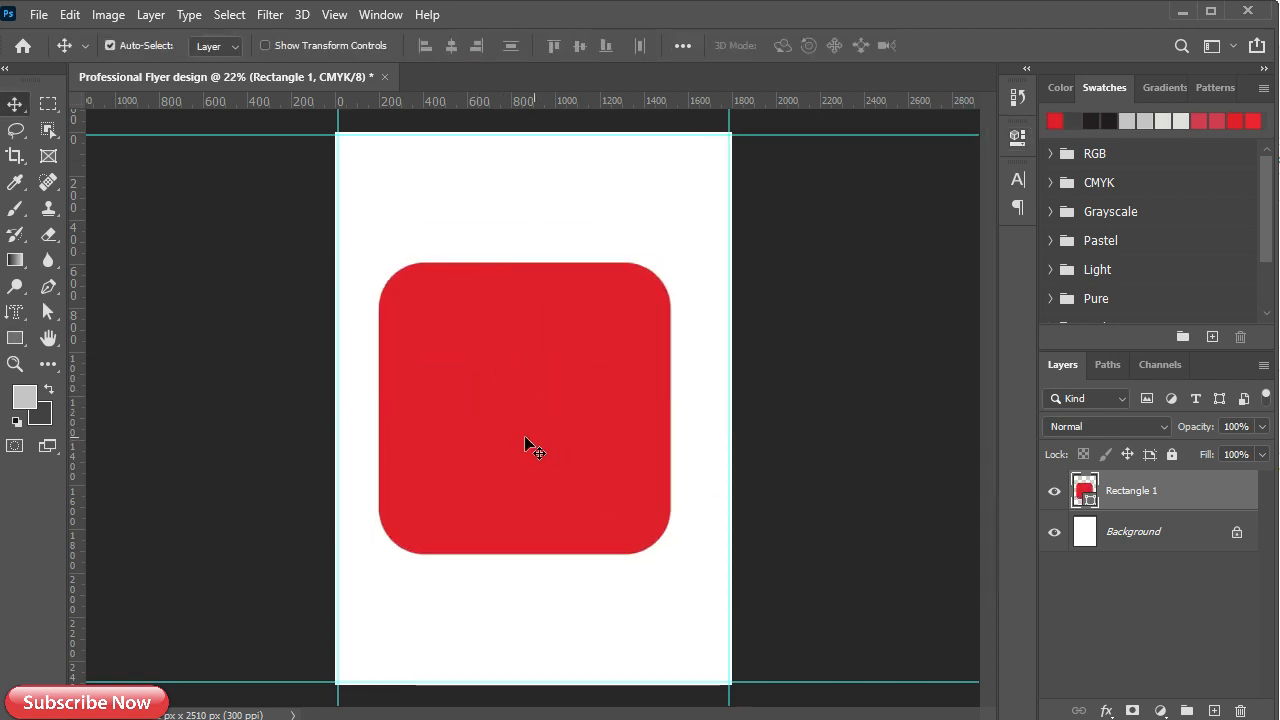
Give the rounded square a 65 px linear gradient stroke running from grey to near-black
left_click(15, 338)
left_click(290, 45)
left_click(243, 83)
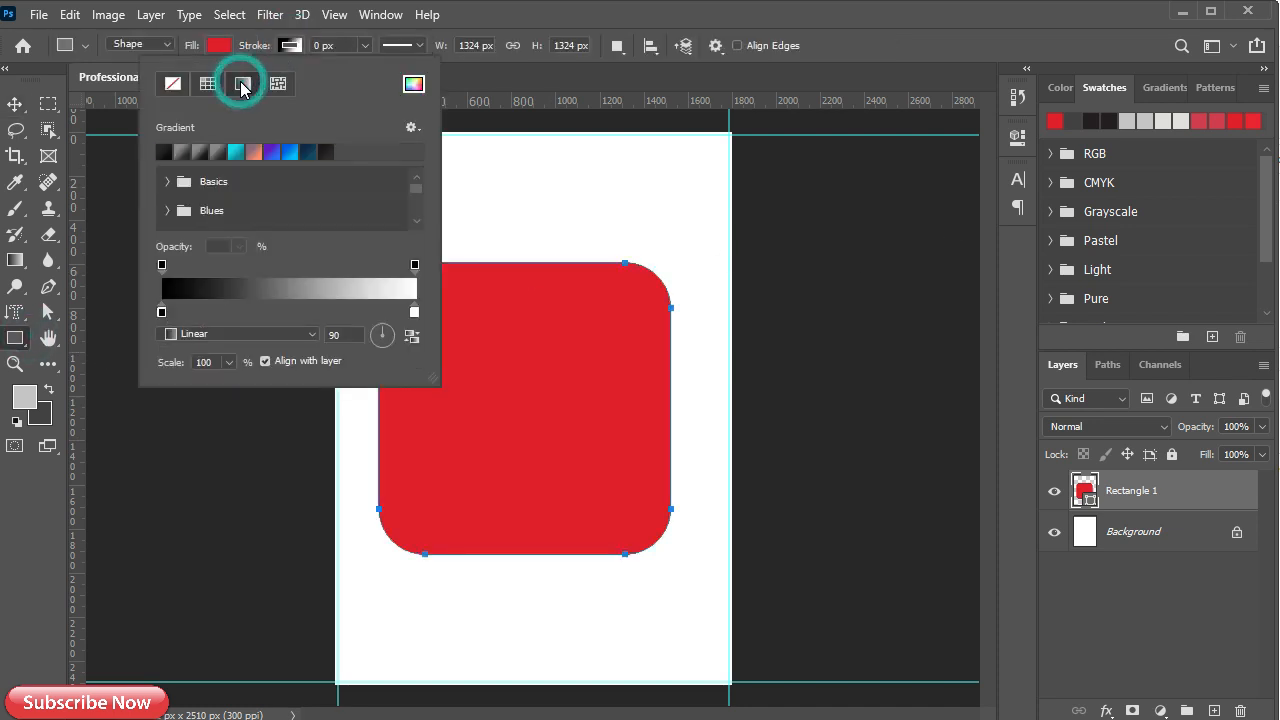
left_click(182, 152)
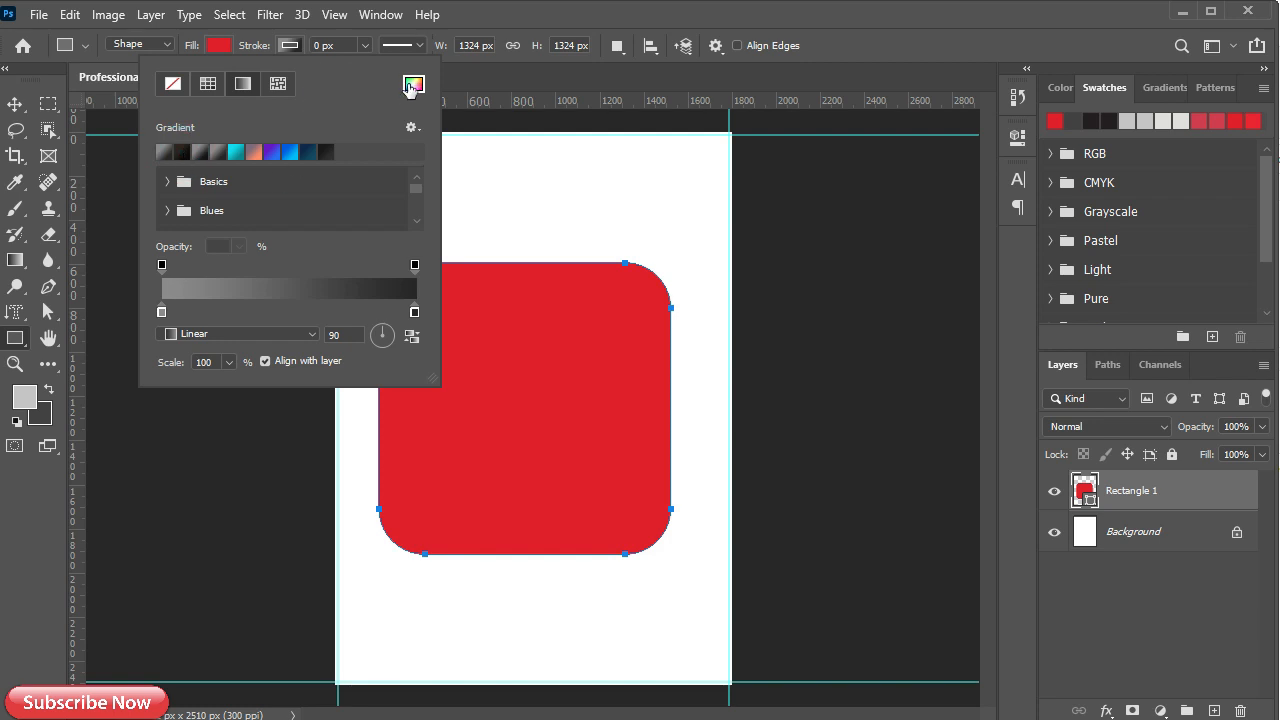
left_click(356, 45)
double_click(318, 46)
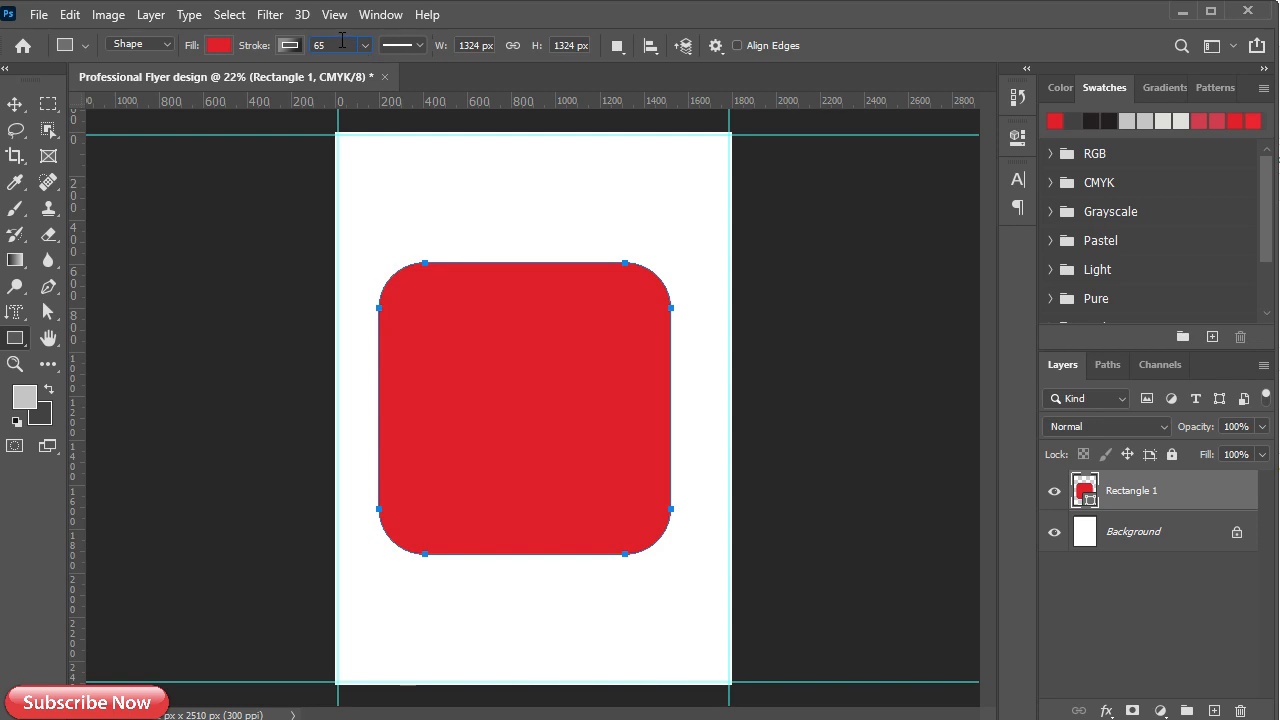
key("Return")
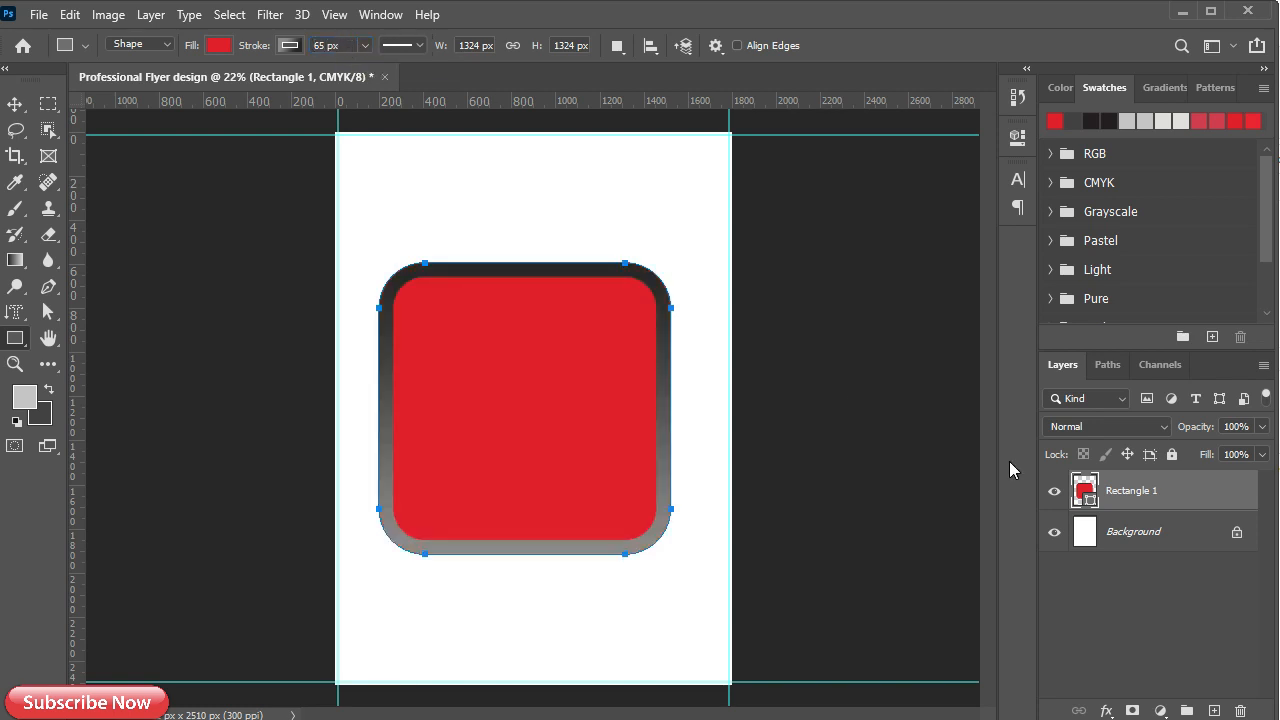
key("v")
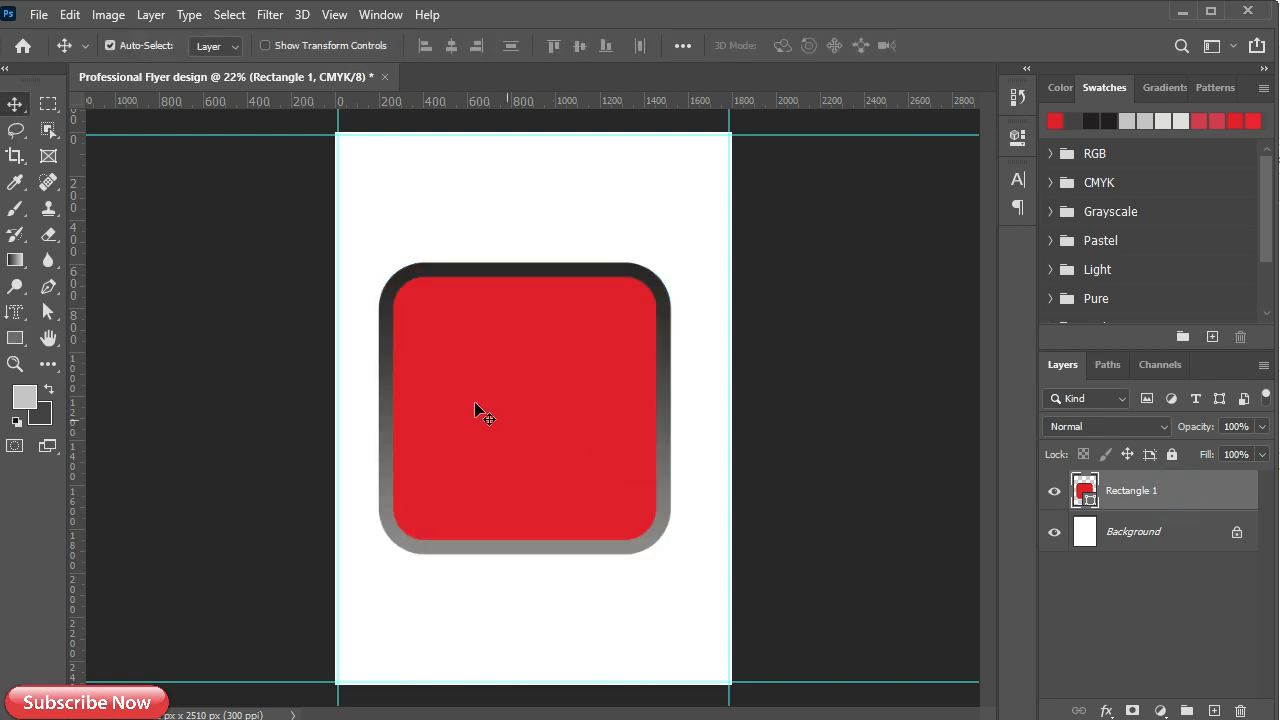
Move the rounded square to the lower part of the page and align its stroke to the outside
left_click_drag(582, 467, 600, 582)
left_click(1018, 136)
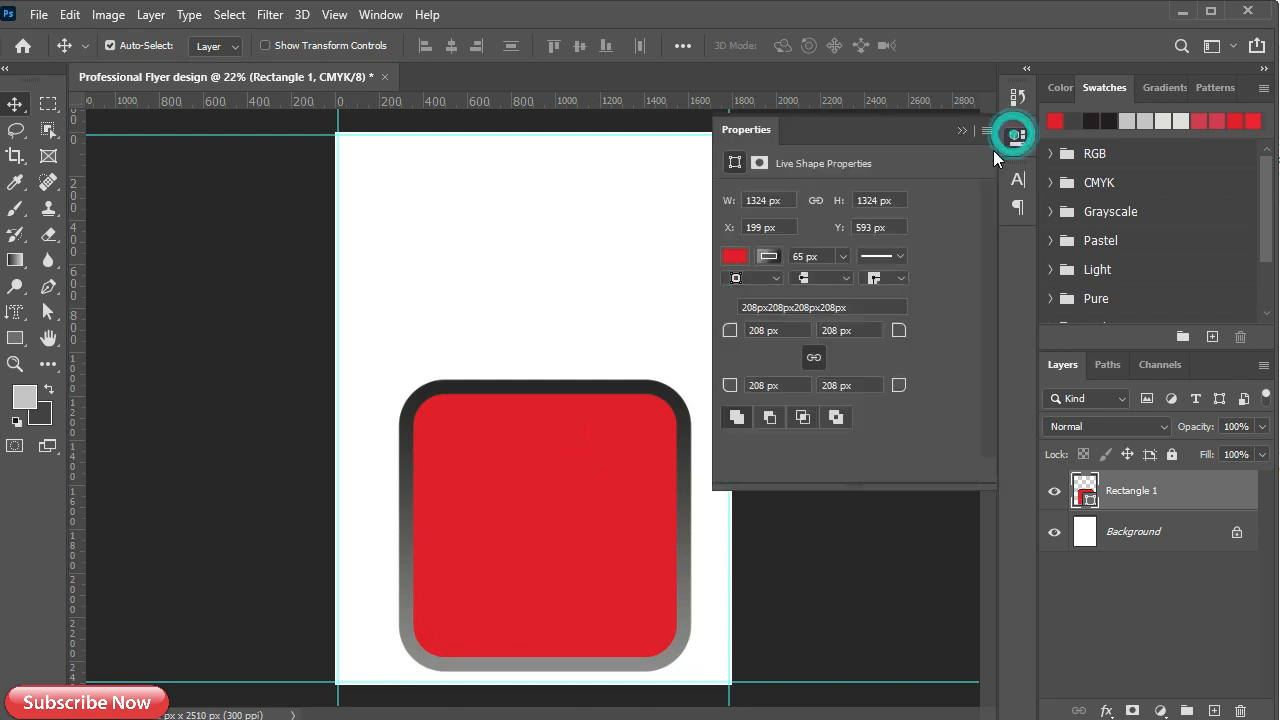
left_click(740, 278)
left_click(737, 318)
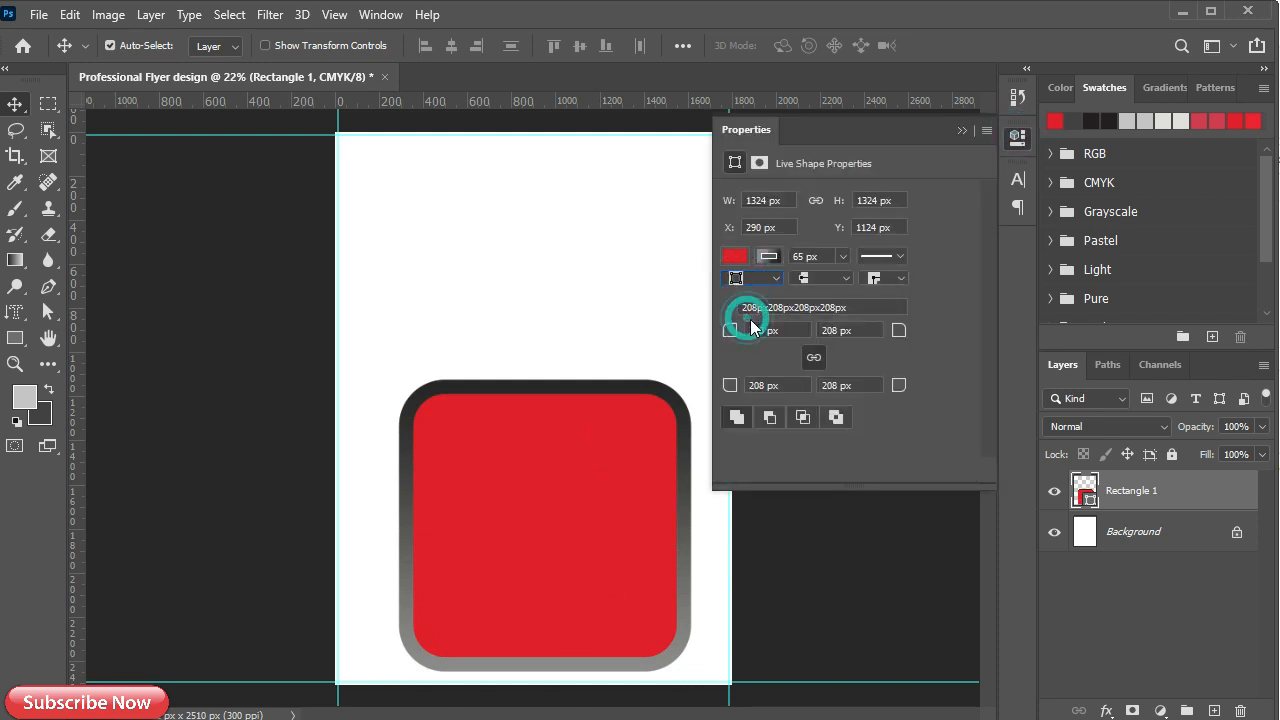
left_click(958, 133)
Duplicate the rounded square above the original, then copy both squares to the left to form a two-by-two grid
left_click_drag(554, 511, 573, 186)
left_click(1134, 531, "shift")
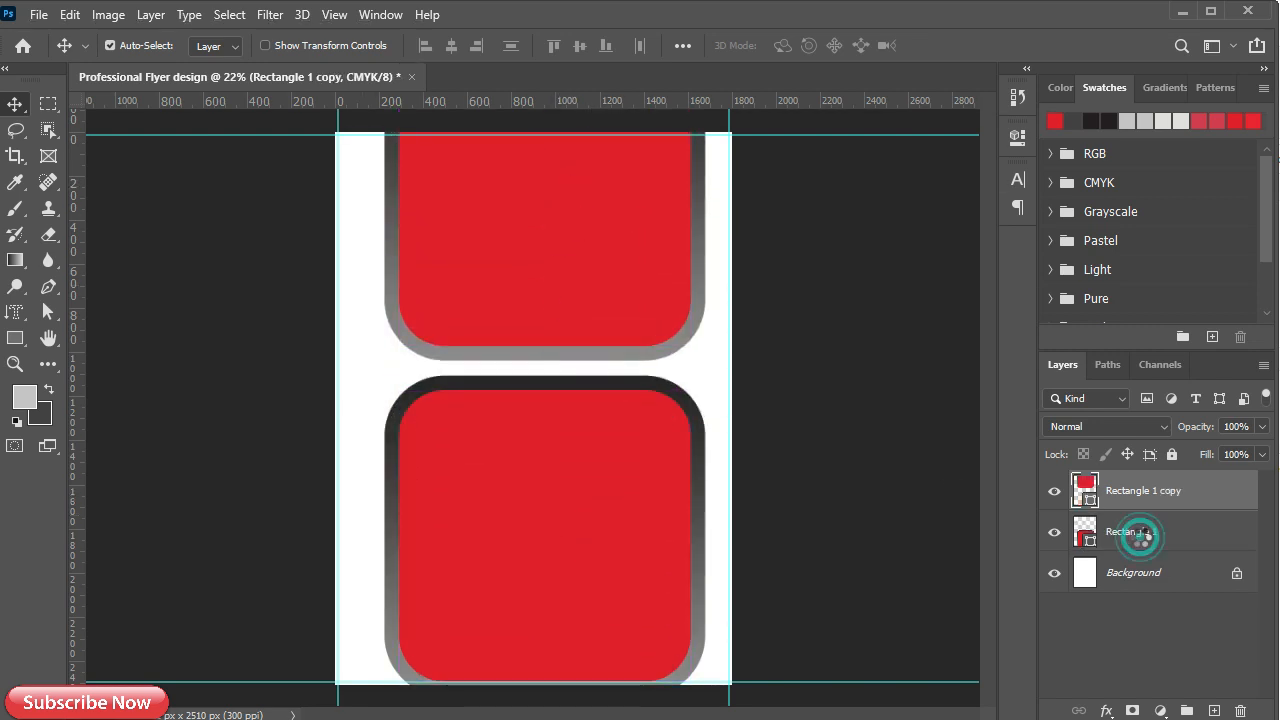
left_click_drag(474, 353, 181, 504)
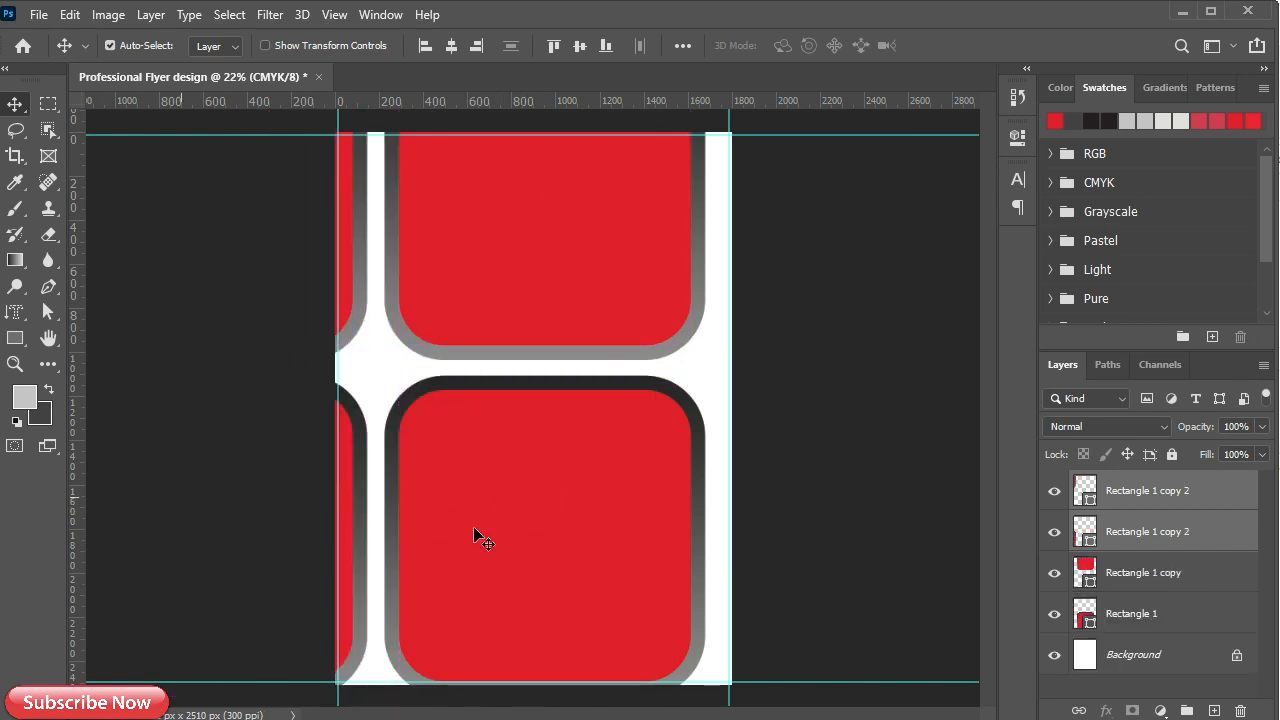
left_click(1171, 612, "shift")
key("ctrl+t")
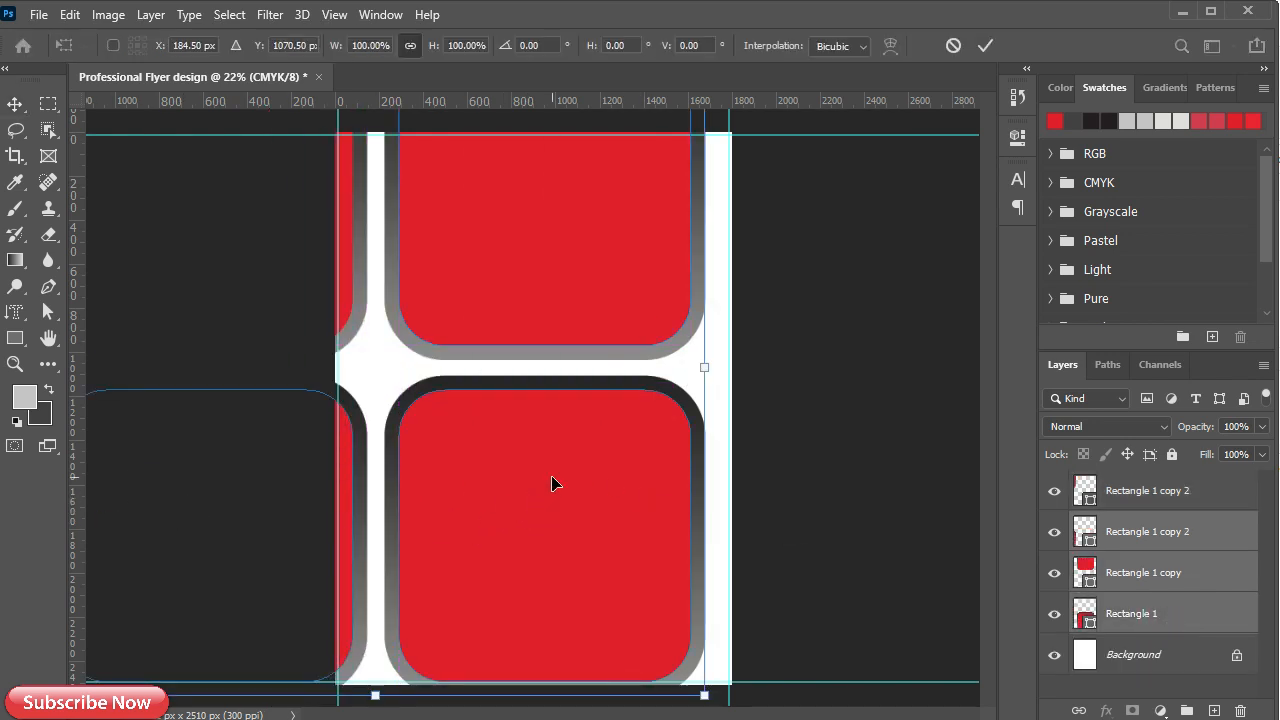
key("Escape")
Rotate all four rounded squares together into a diagonal arrangement and position them so their corners meet near the page center
left_click(1135, 492)
left_click(1147, 615, "shift")
key("ctrl+t")
left_click_drag(227, 315, 514, 359)
left_click_drag(263, 357, 201, 613)
left_click_drag(796, 242, 736, 282)
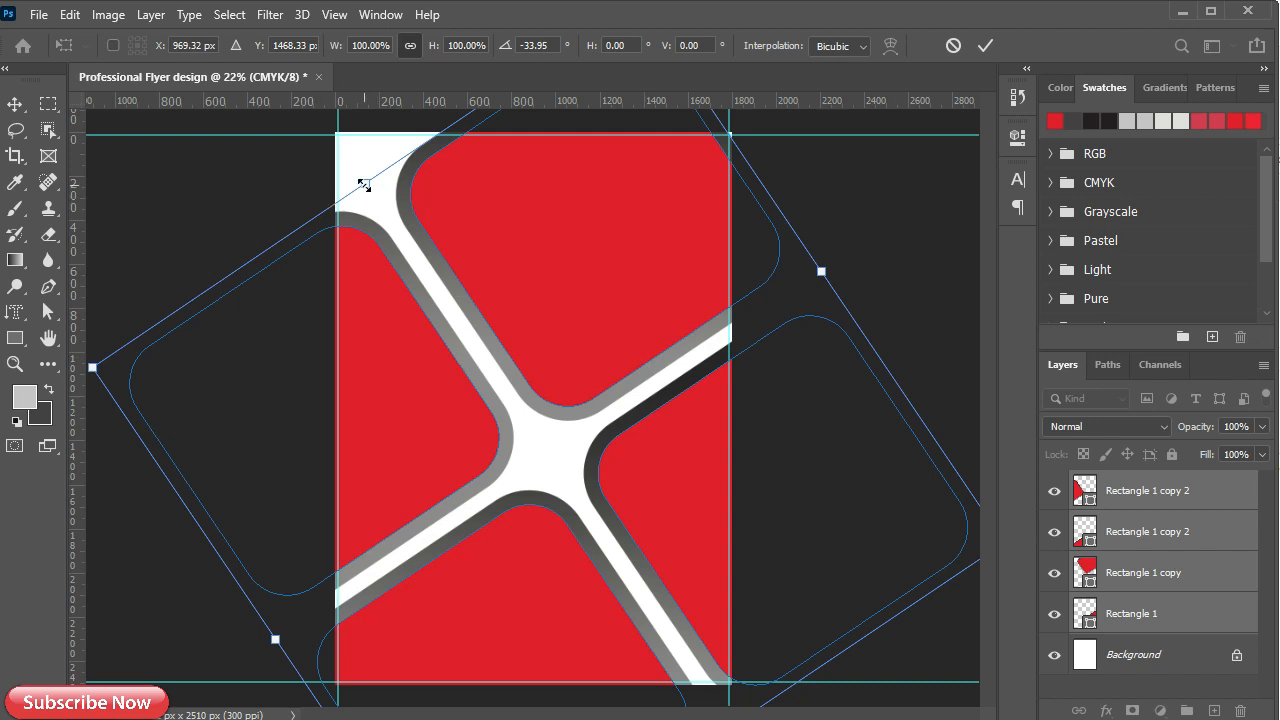
left_click_drag(363, 185, 329, 131)
left_click_drag(950, 234, 784, 152)
mouse_move(533, 590)
left_mouse_down()
mouse_move(532, 567)
mouse_move(539, 582)
left_mouse_up()
left_click(985, 46)
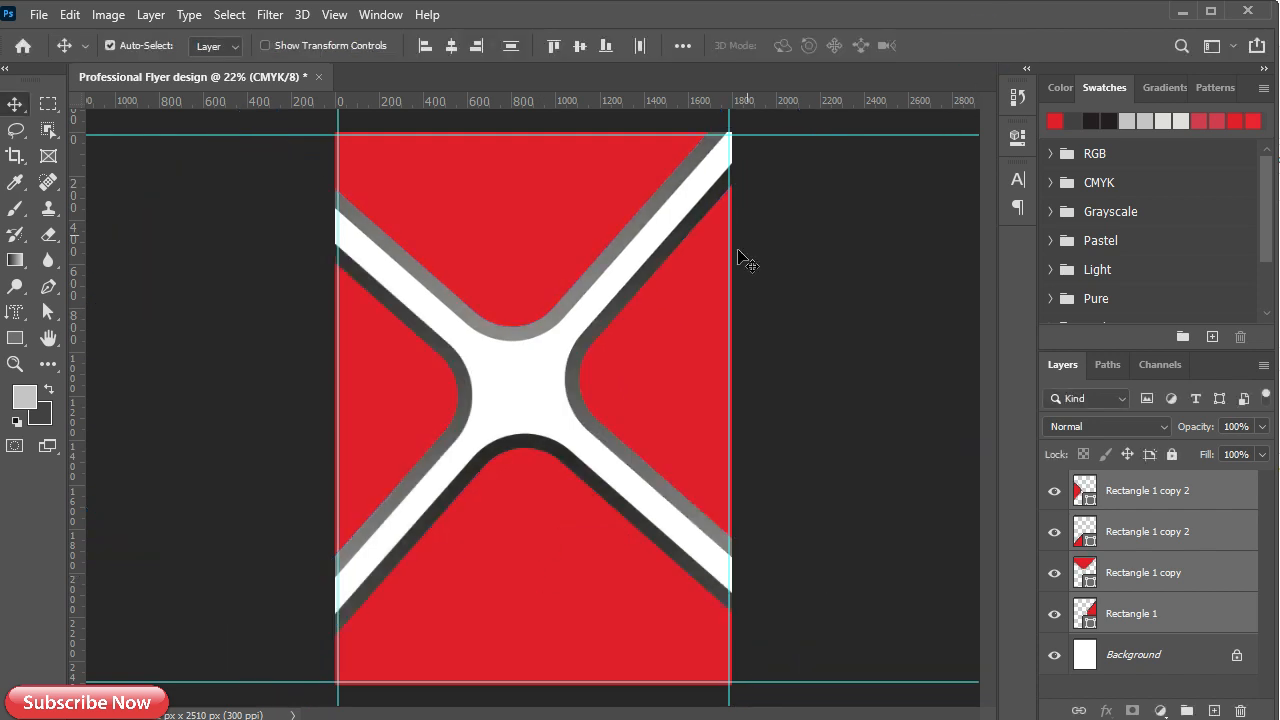
Delete the rounded square on the left side of the page
left_click(1157, 499)
left_click(397, 379)
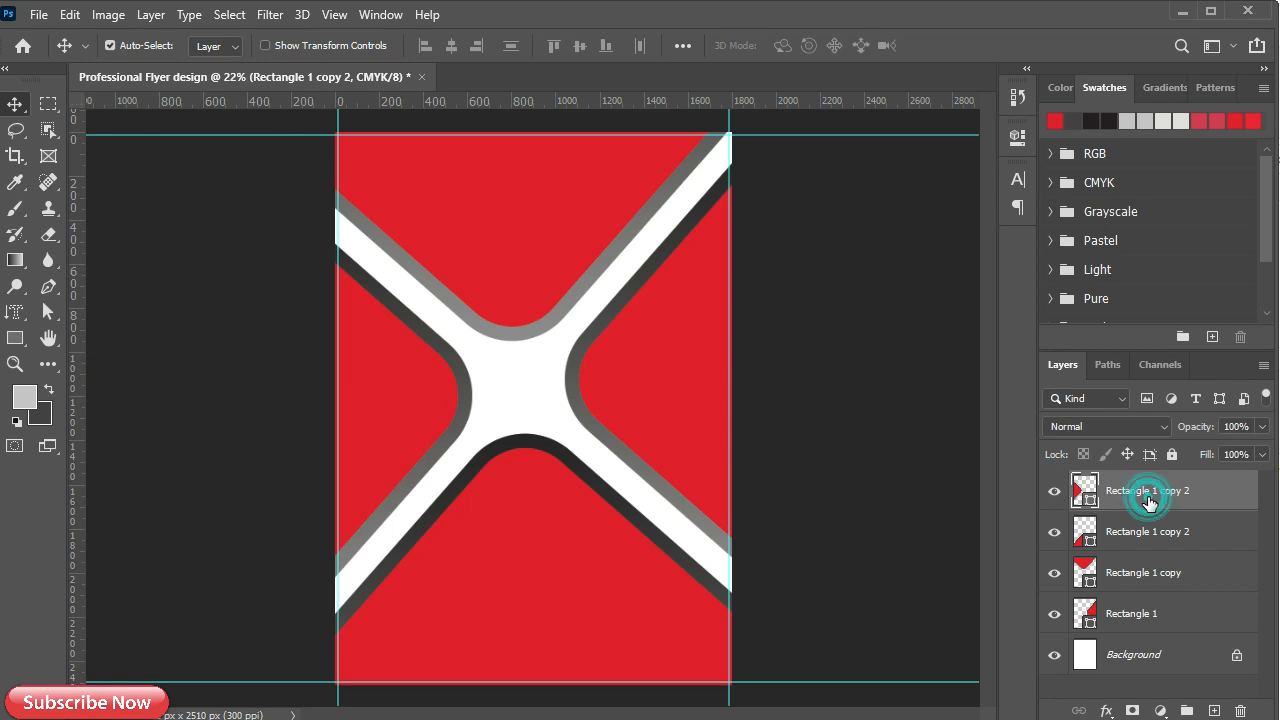
key("Delete")
Unlock the background layer and apply a Color Overlay of #231e1f to it
left_click(1236, 613)
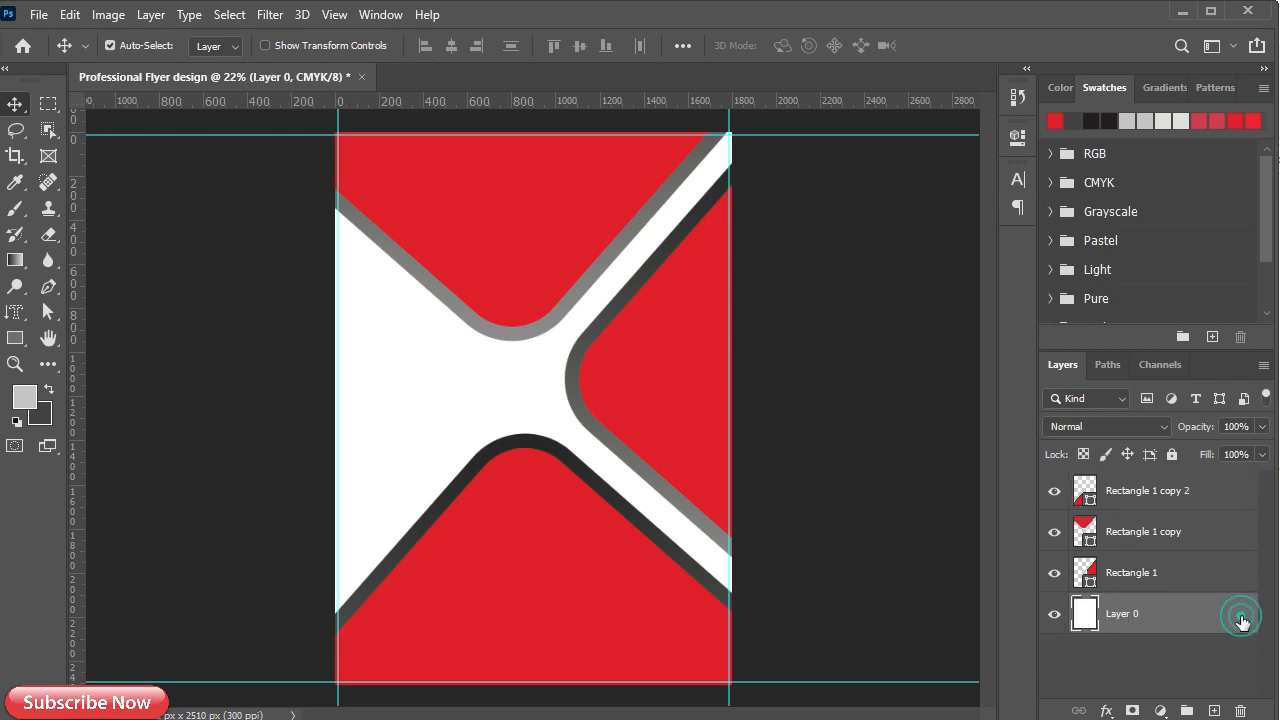
double_click(1238, 630)
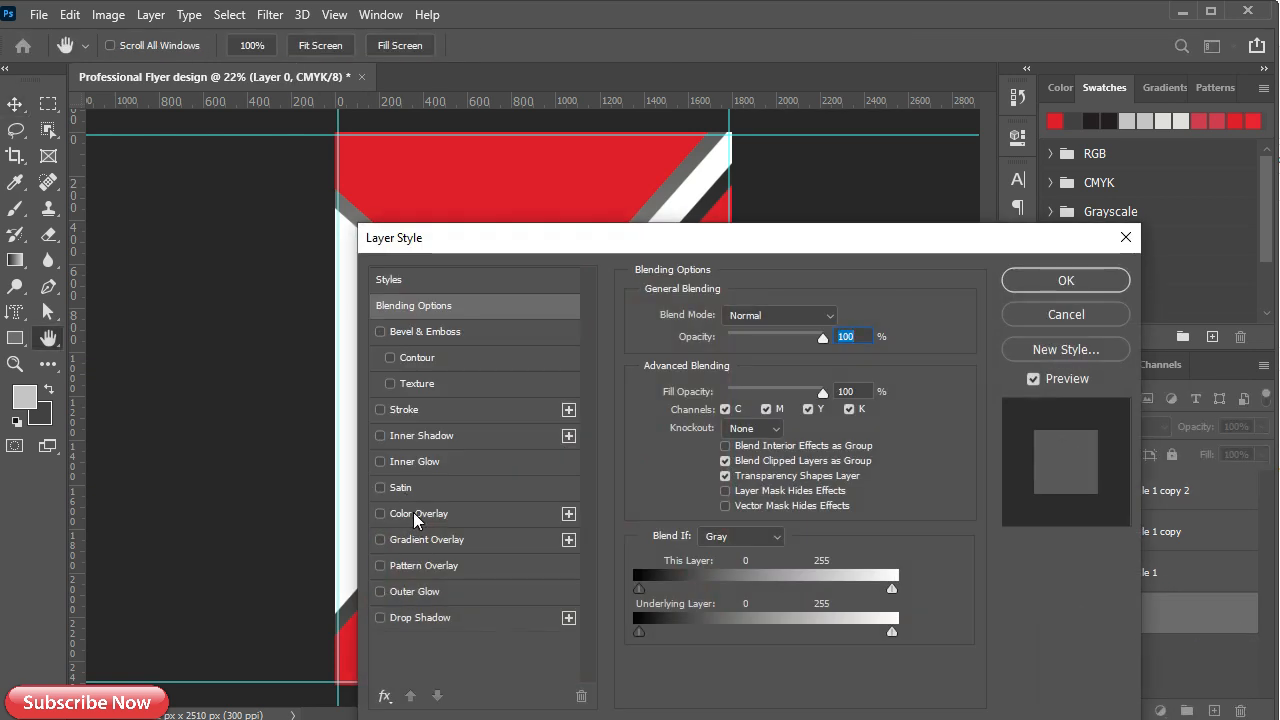
left_click(418, 513)
left_click(841, 317)
left_click(716, 198)
left_click(1039, 275)
left_click(1035, 286)
left_click(457, 367)
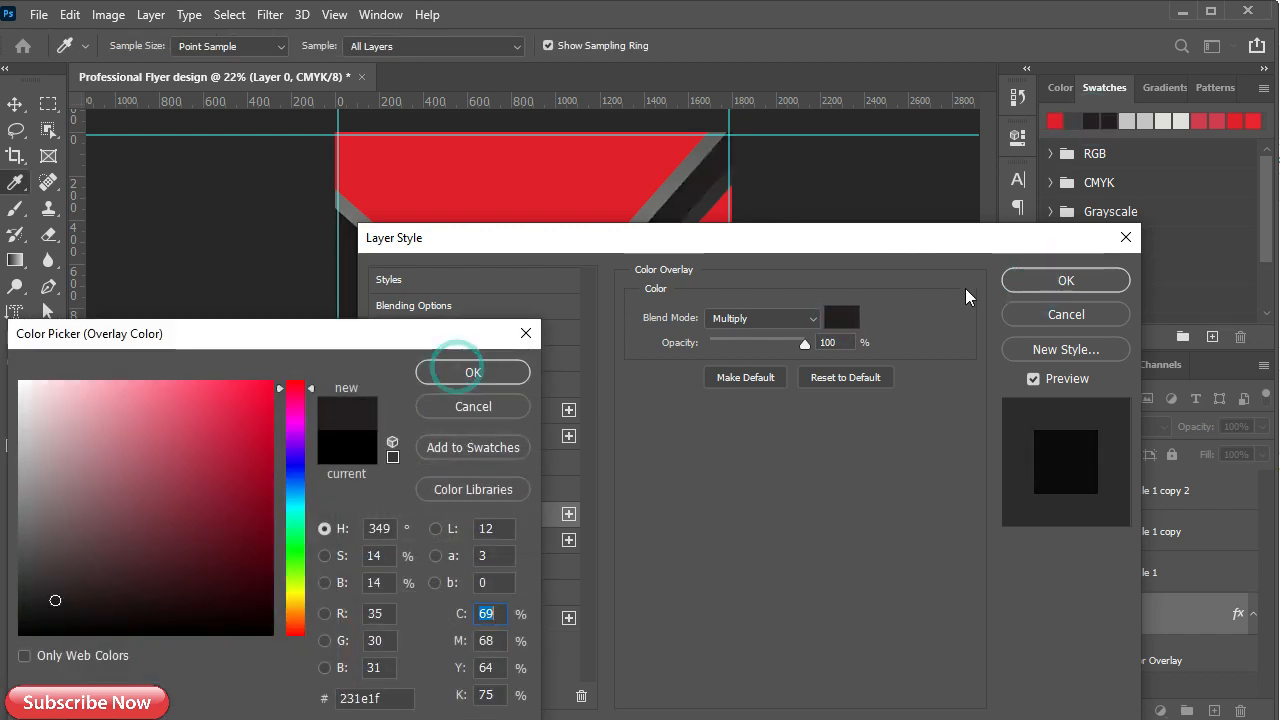
left_click(472, 371)
left_click(1066, 280)
left_click(1253, 614)
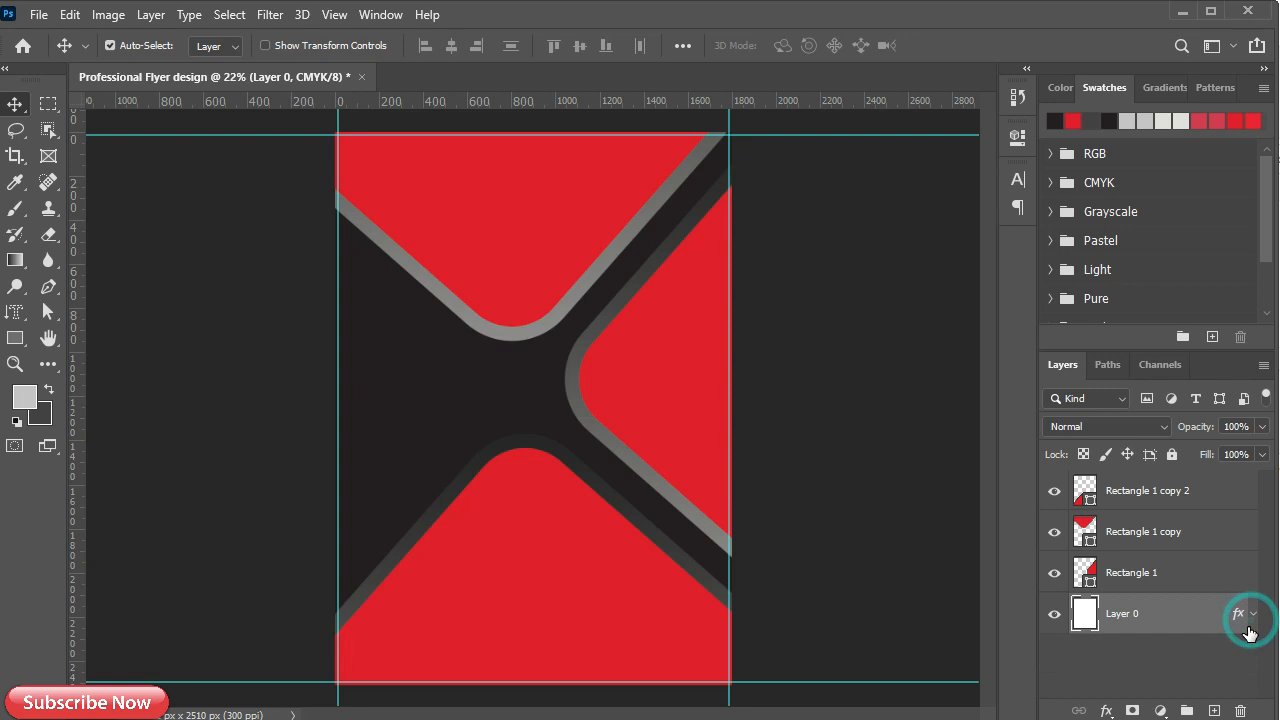
Reverse the stroke gradient of the bottom red shape
left_click(530, 525)
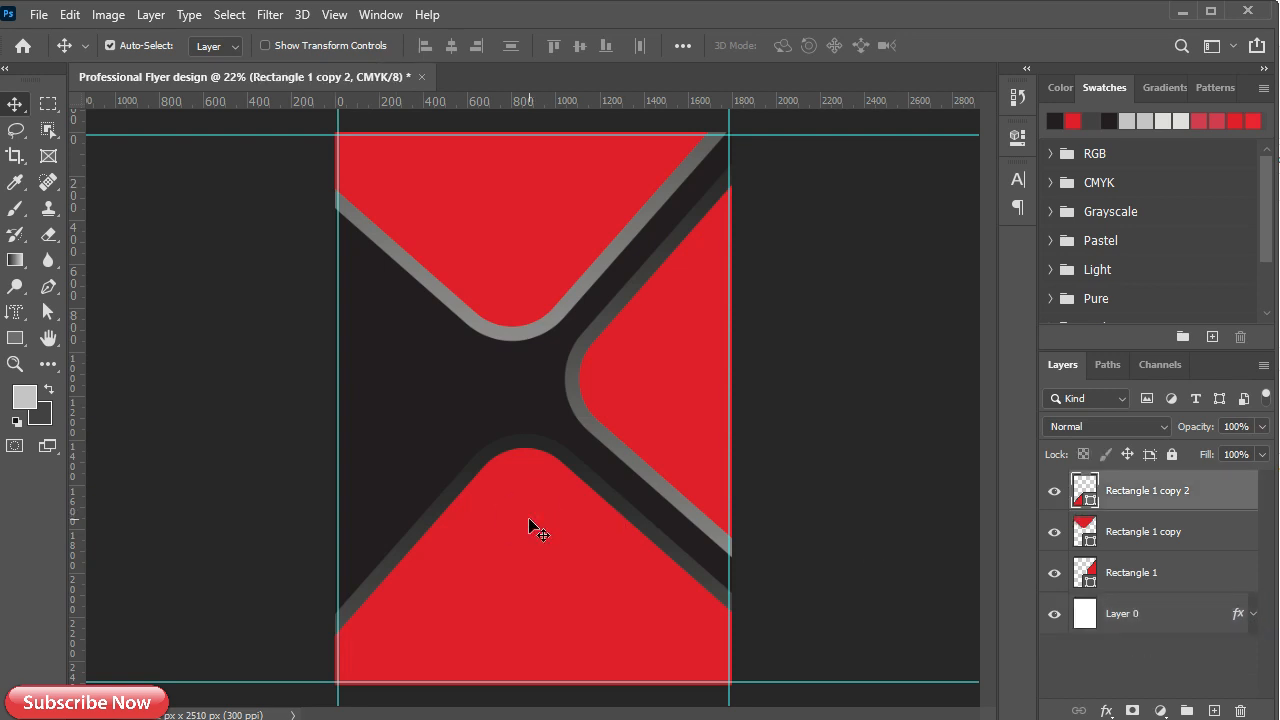
left_click(16, 338)
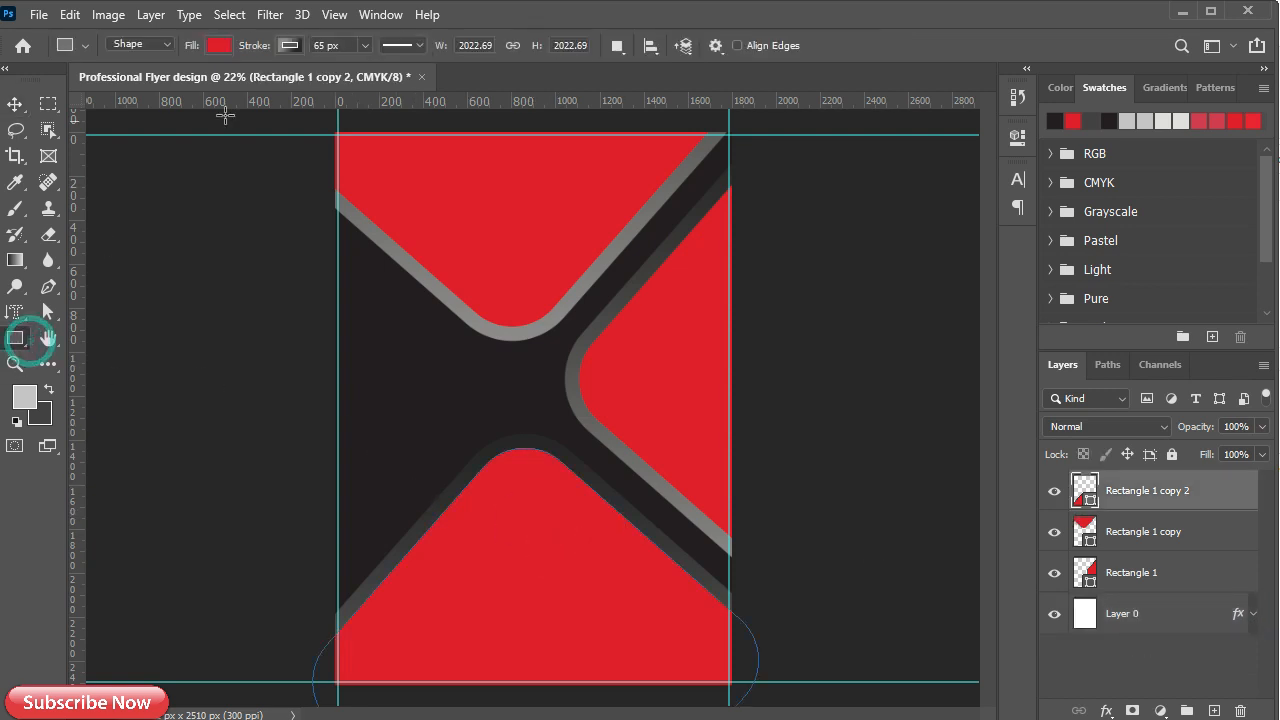
left_click(289, 45)
left_click(413, 336)
left_click(497, 18)
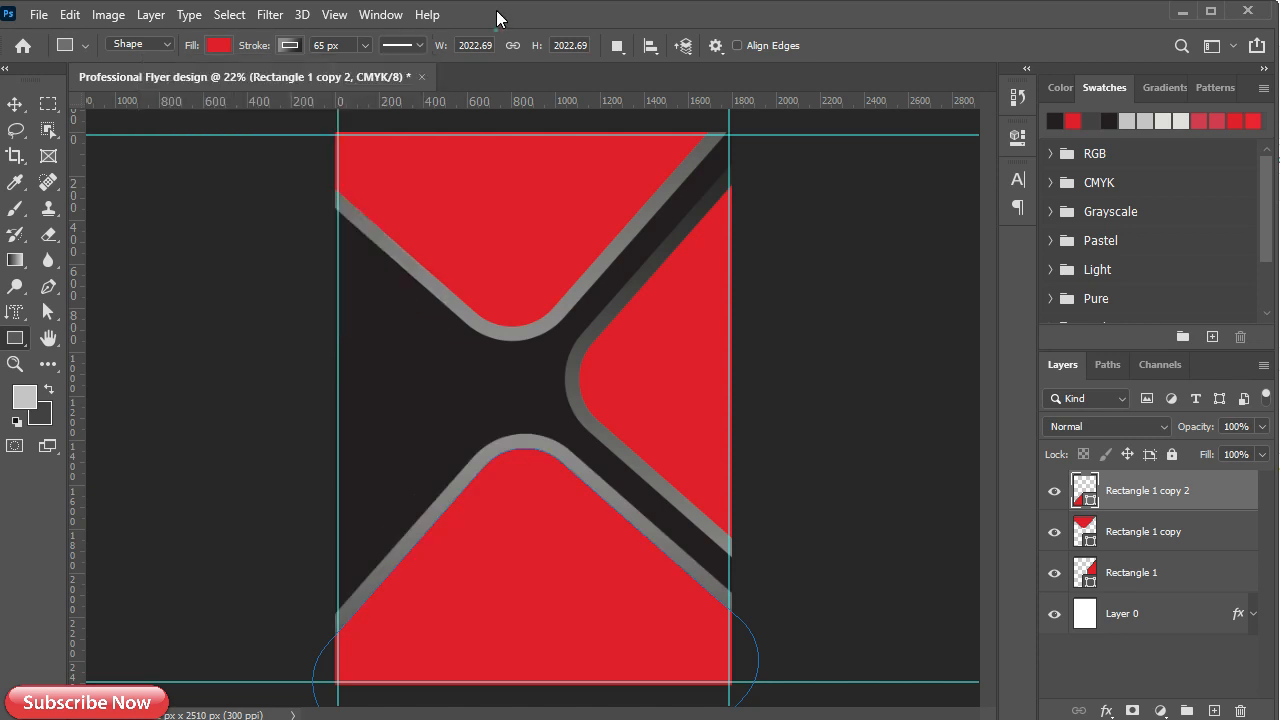
key("v")
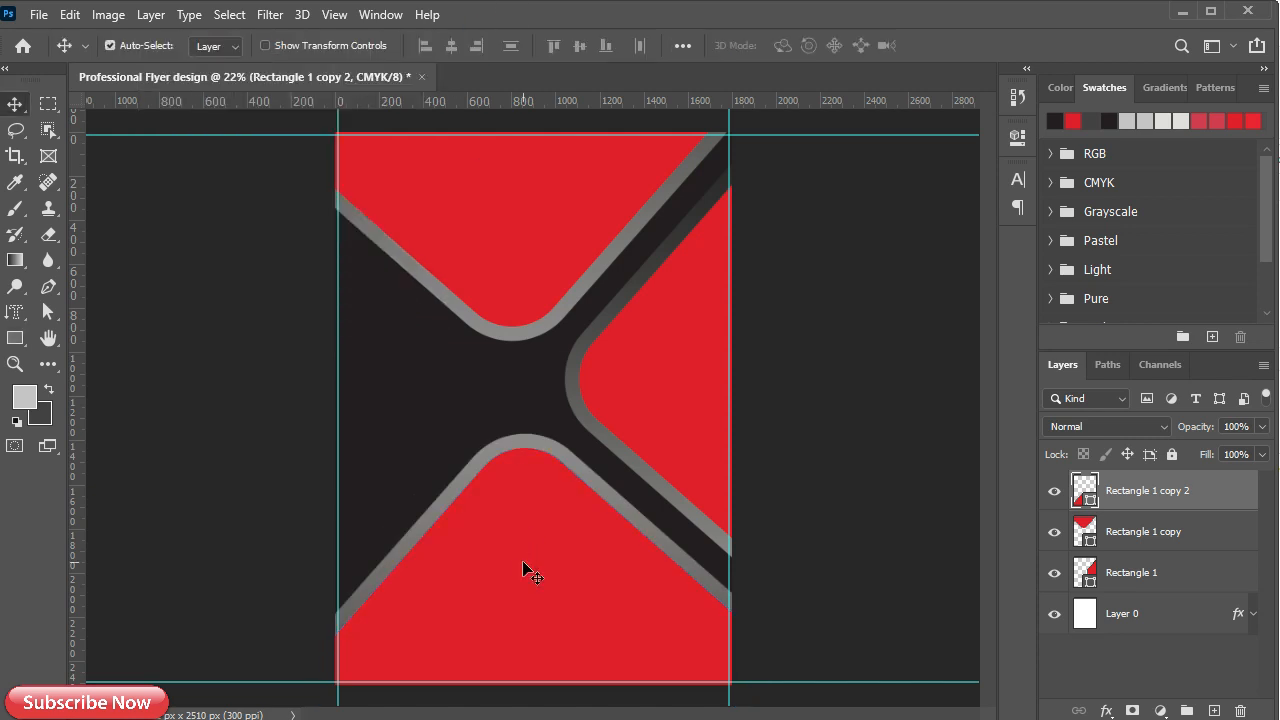
Change the fill of the bottom shape to a light off-white grey
double_click(1086, 487)
left_click(1157, 120)
left_click(475, 376)
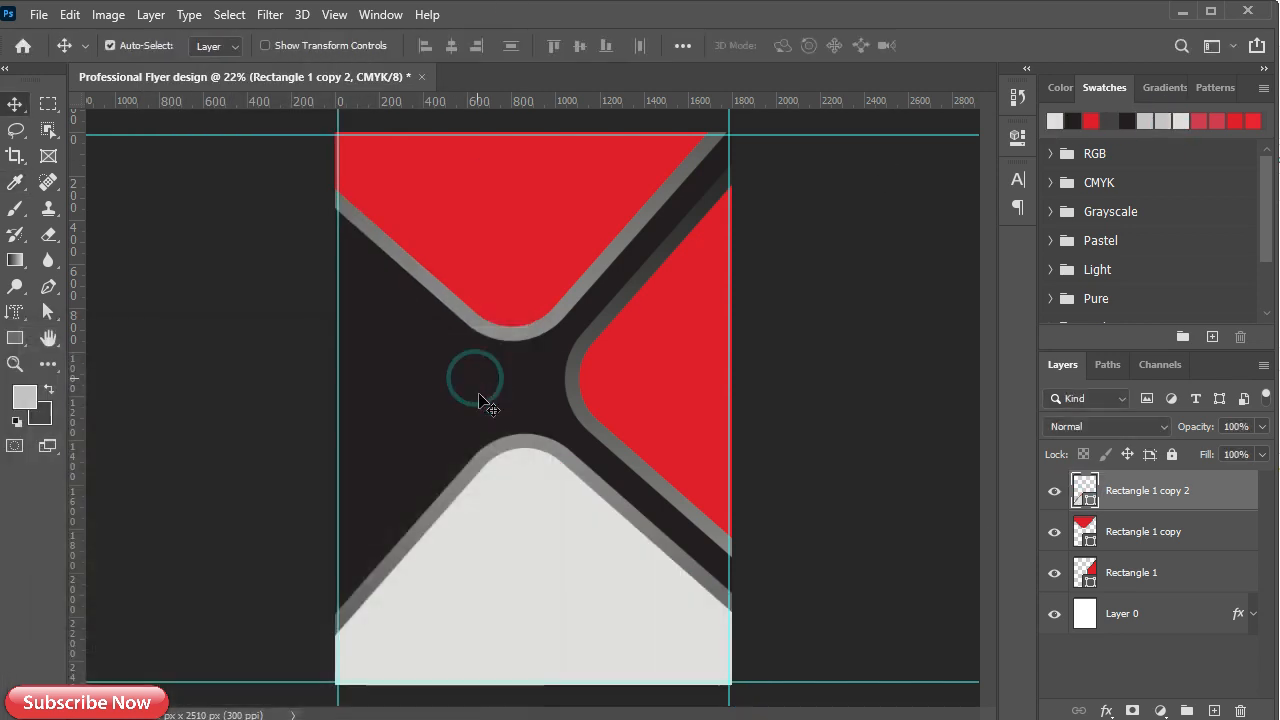
left_click(529, 528)
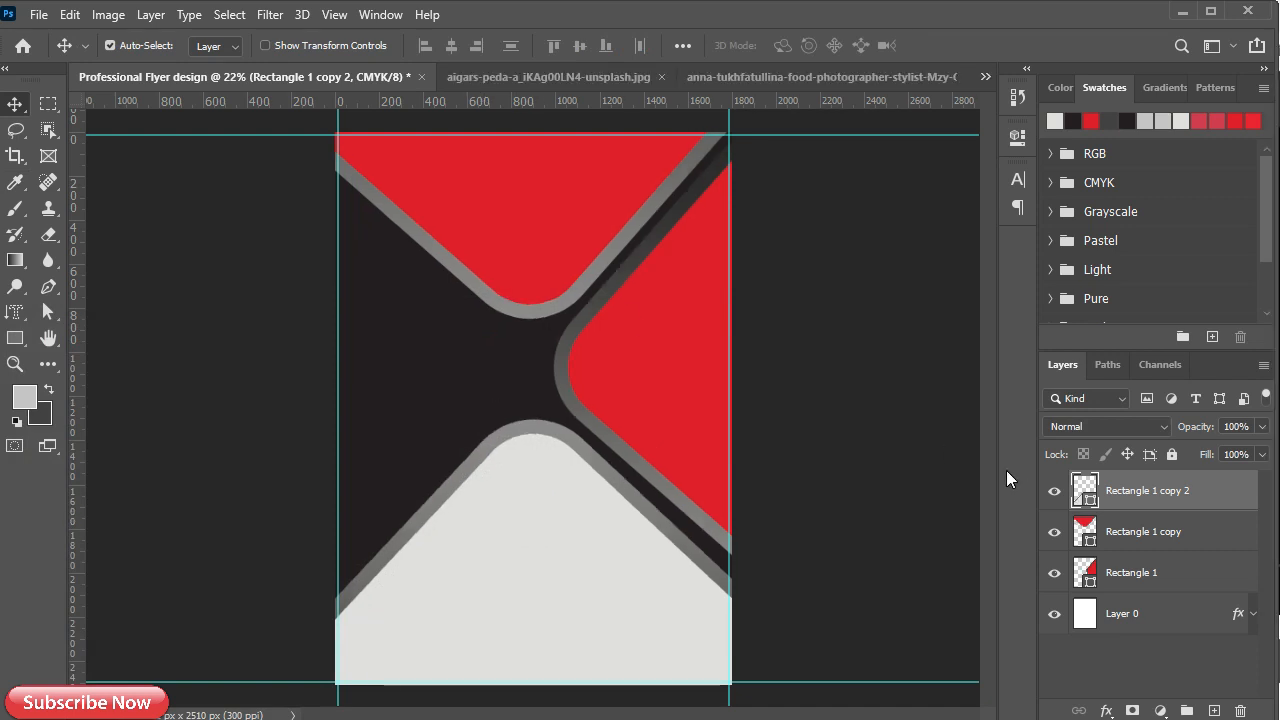
Select the upper red shape's layer in the flyer and switch to the burger photo document
left_click(567, 221)
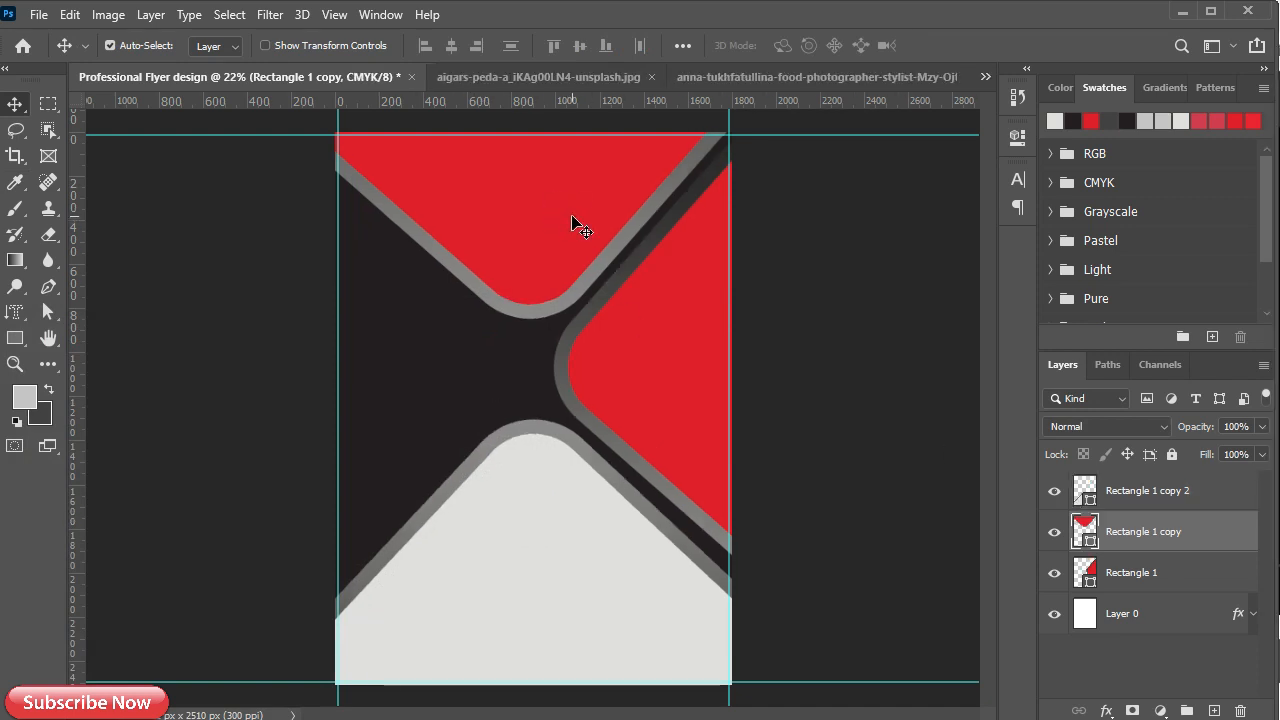
left_click(986, 76)
left_click(864, 153)
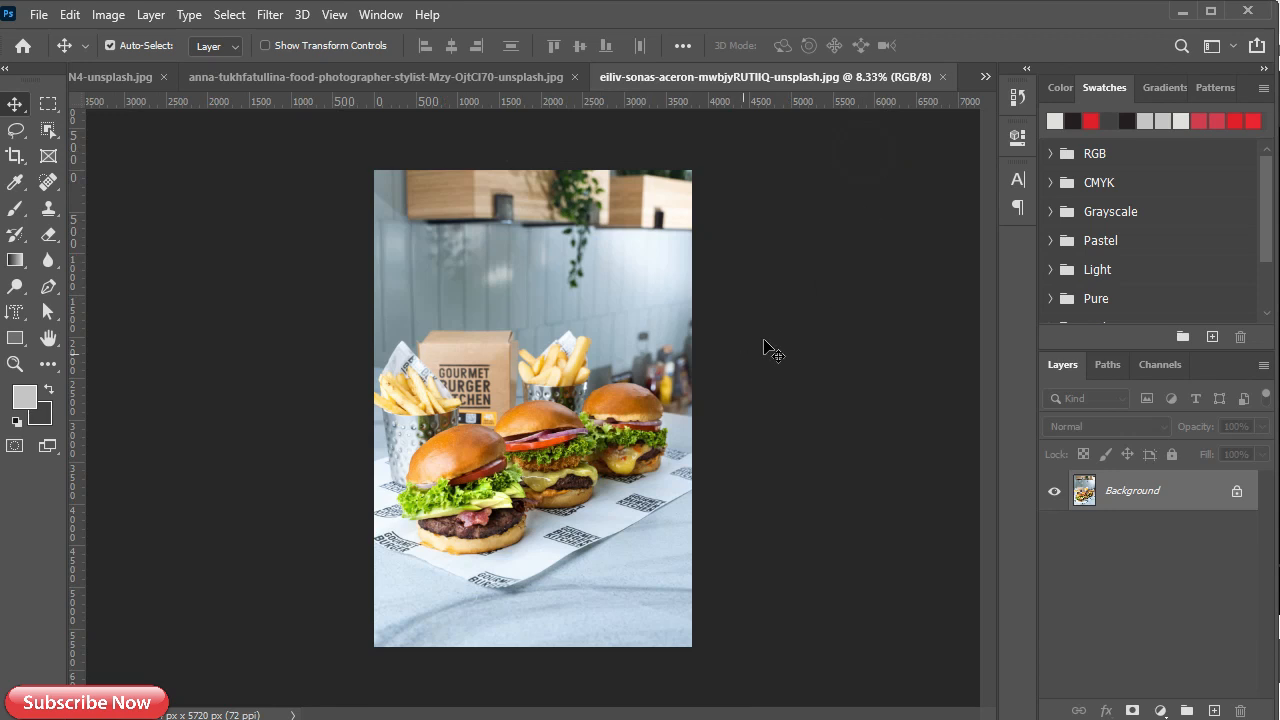
Unlock the burger photo's background layer and copy it into the Professional Flyer design document as a smart object
left_click(1238, 493)
left_click(986, 76)
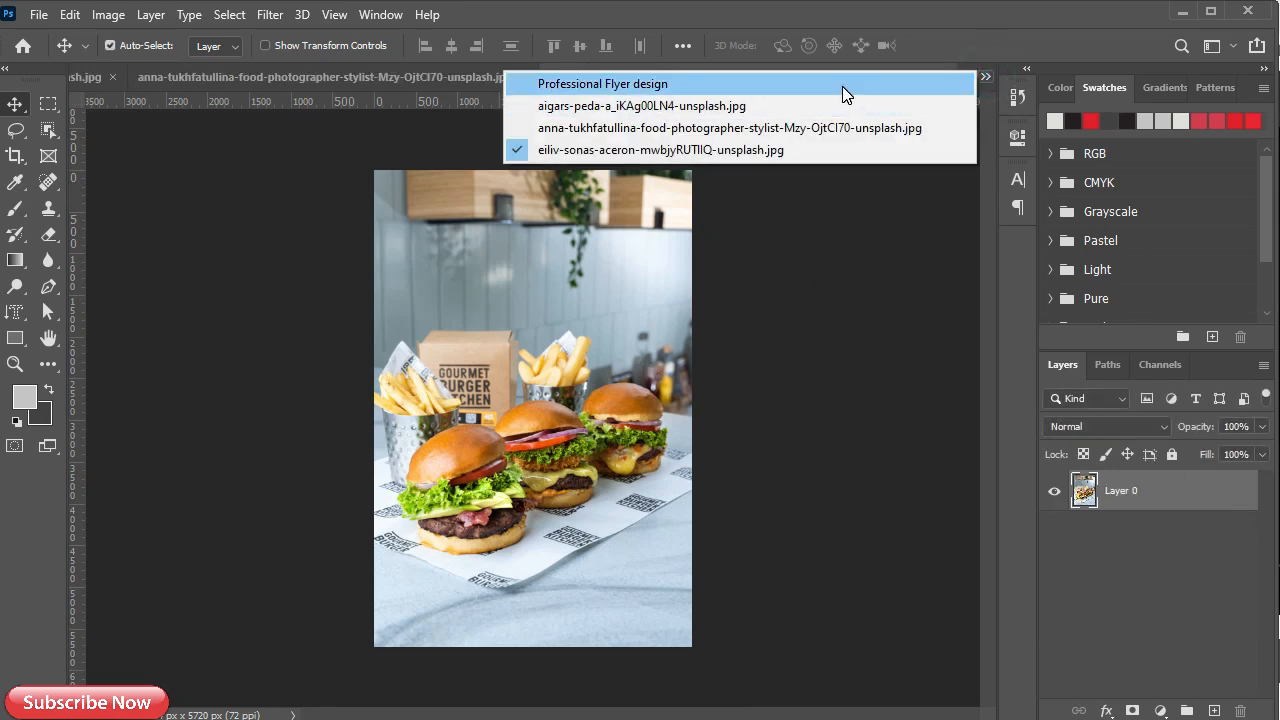
left_click(842, 86)
key("ctrl+v")
right_click(1168, 515)
left_click(951, 277)
Scale the burger photo down, position it over the upper red shape and clip it to that shape
key("ctrl+t")
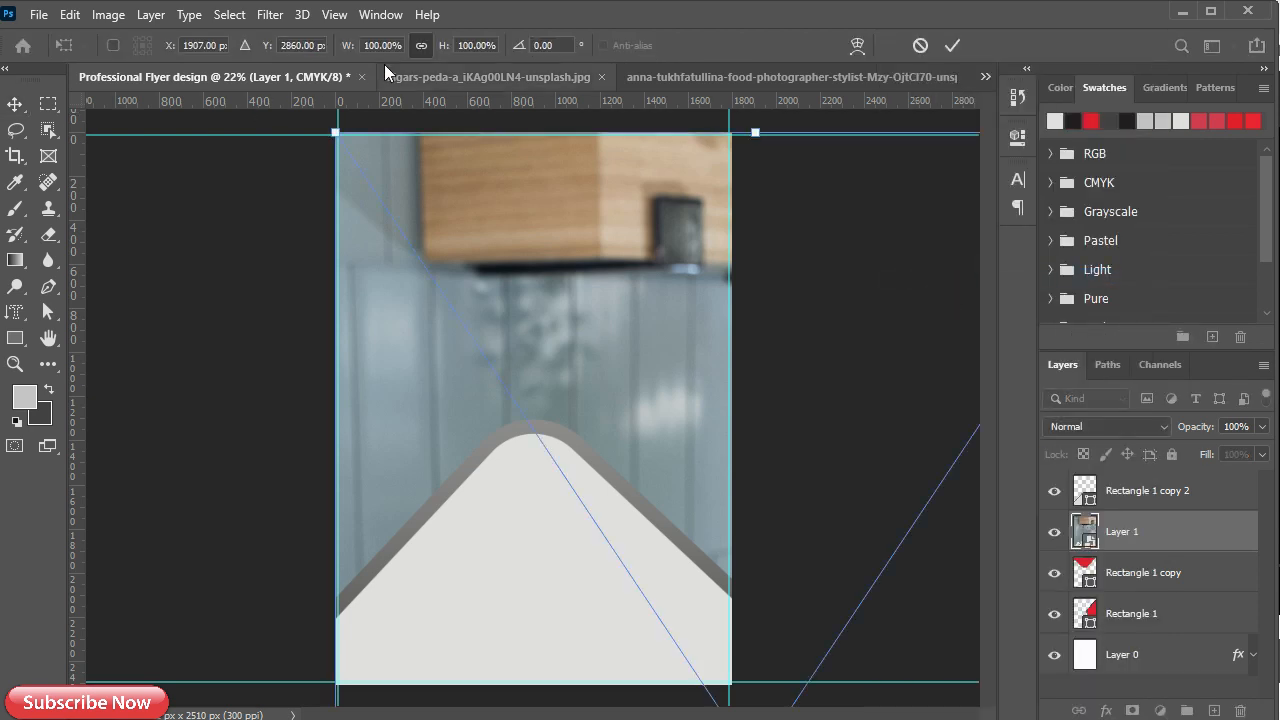
left_click(325, 45)
left_click(353, 48)
left_click_drag(352, 51, 318, 51)
left_click_drag(717, 437, 495, 182)
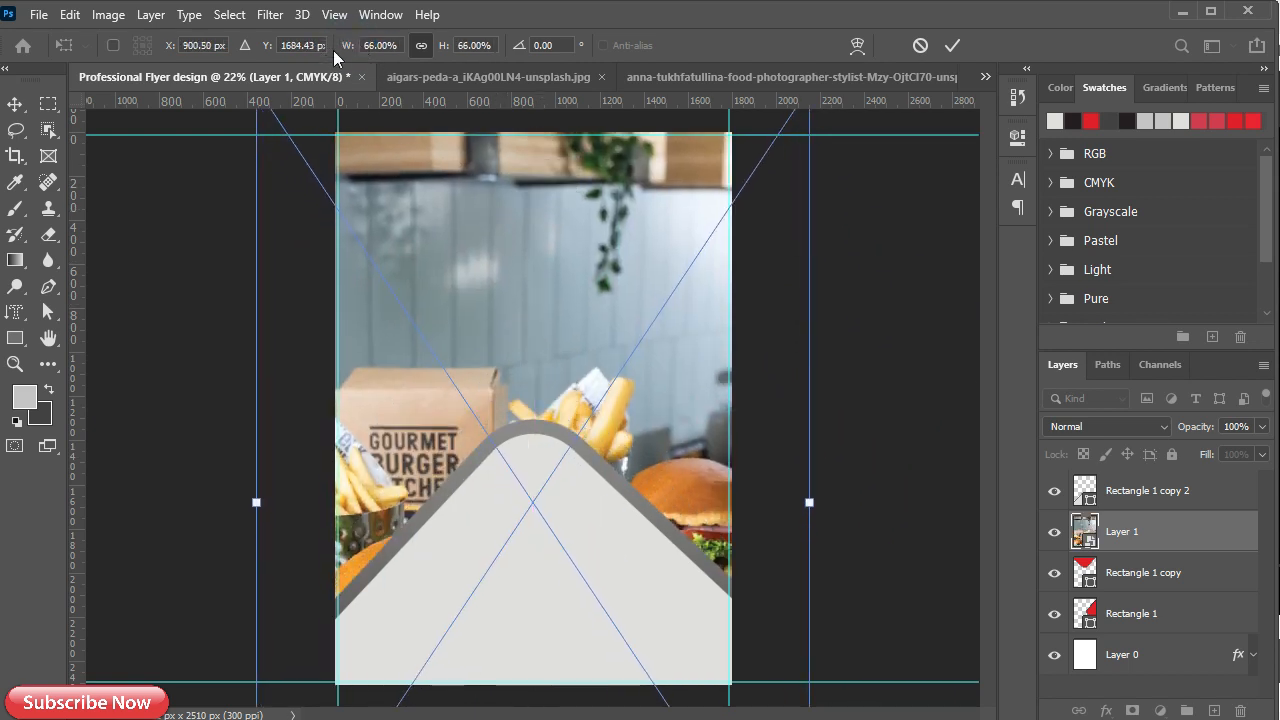
left_click_drag(352, 50, 336, 50)
left_click_drag(520, 307, 488, 9)
left_click_drag(550, 258, 523, 198)
left_click(952, 45)
left_click(1140, 552, "alt")
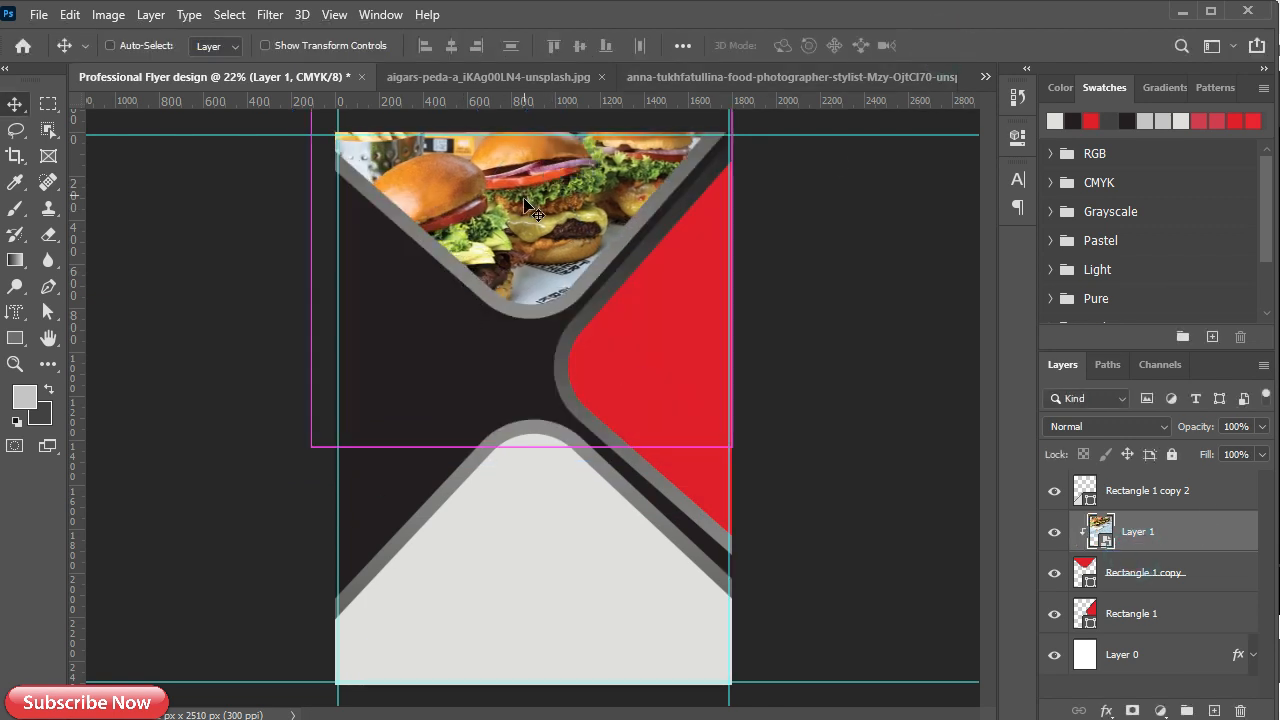
Shrink the clipped burger photo slightly and shift it down inside the upper shape
key("ctrl+t")
left_click_drag(313, 133, 335, 131)
left_click_drag(522, 220, 523, 250)
left_click(952, 45)
Select the flyer's right red shape, close the burger photo document and switch to the sandwich photo document
left_click(666, 363)
left_click(985, 76)
left_click(895, 148)
left_click(942, 76)
left_click(627, 292)
left_click(880, 77)
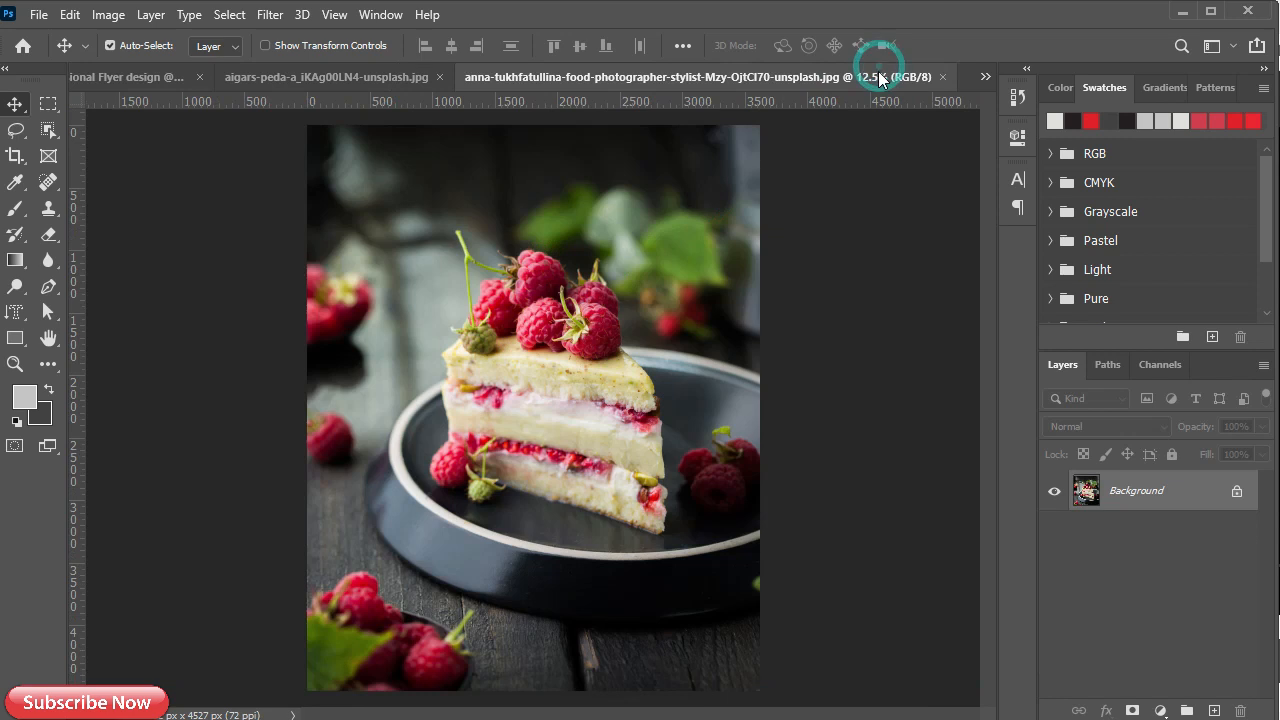
left_click(282, 79)
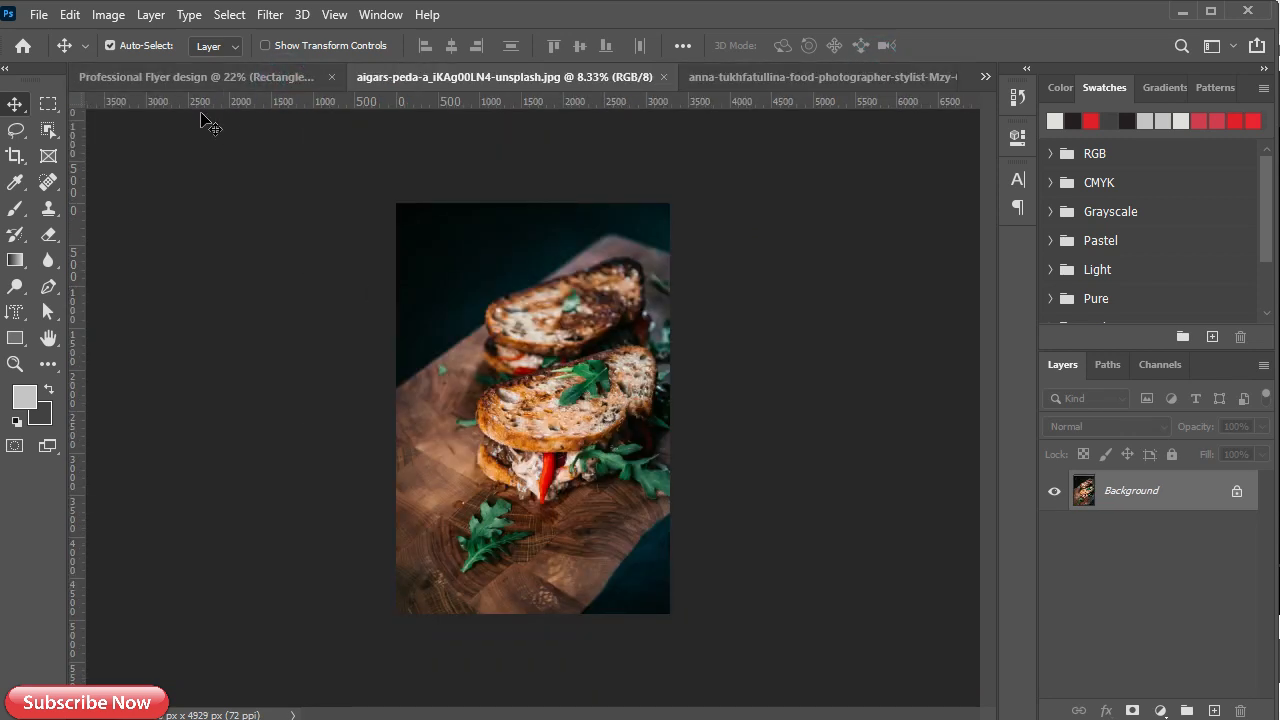
Unlock the sandwich photo and bring it into the flyer as a smart object clipped to the right red shape
left_click(1237, 494)
left_click_drag(600, 430, 640, 480)
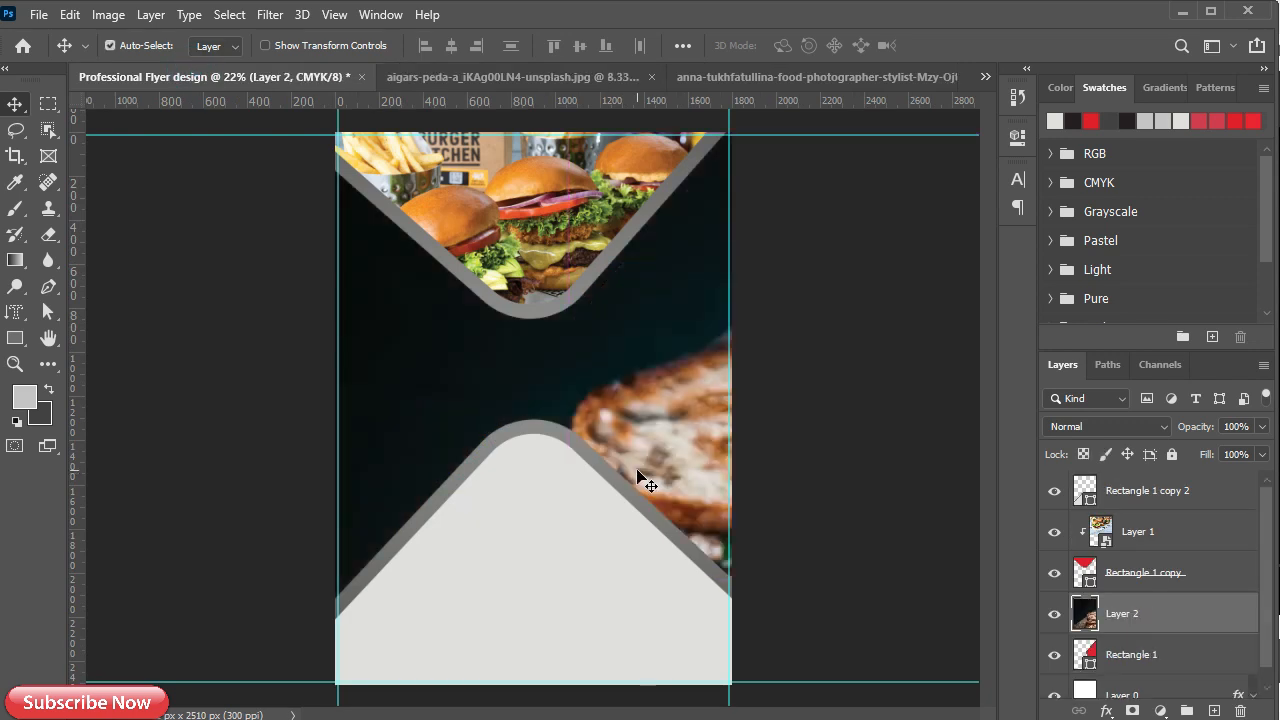
left_click(1109, 628, "alt")
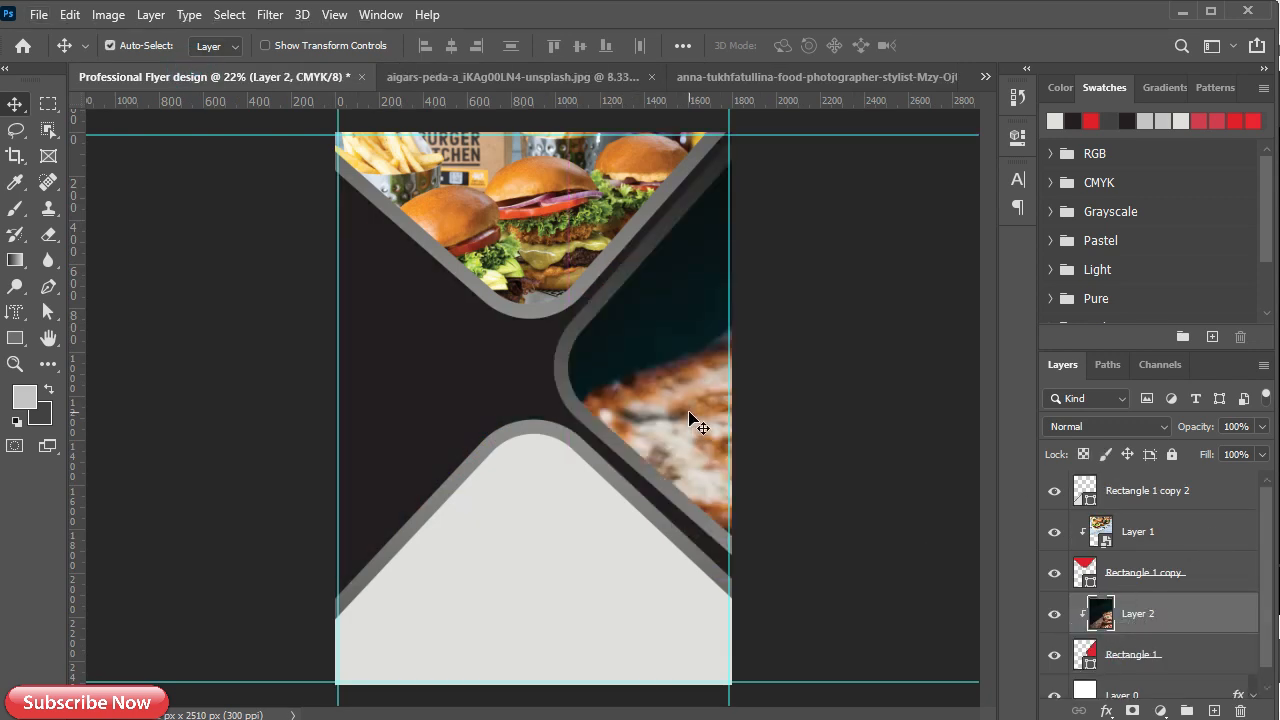
right_click(1162, 601)
left_click(935, 278)
Scale the sandwich photo to about 37% and position the sandwiches inside the right shape
key("ctrl+t")
left_click_drag(403, 46, 298, 51)
left_click_drag(710, 643, 669, 340)
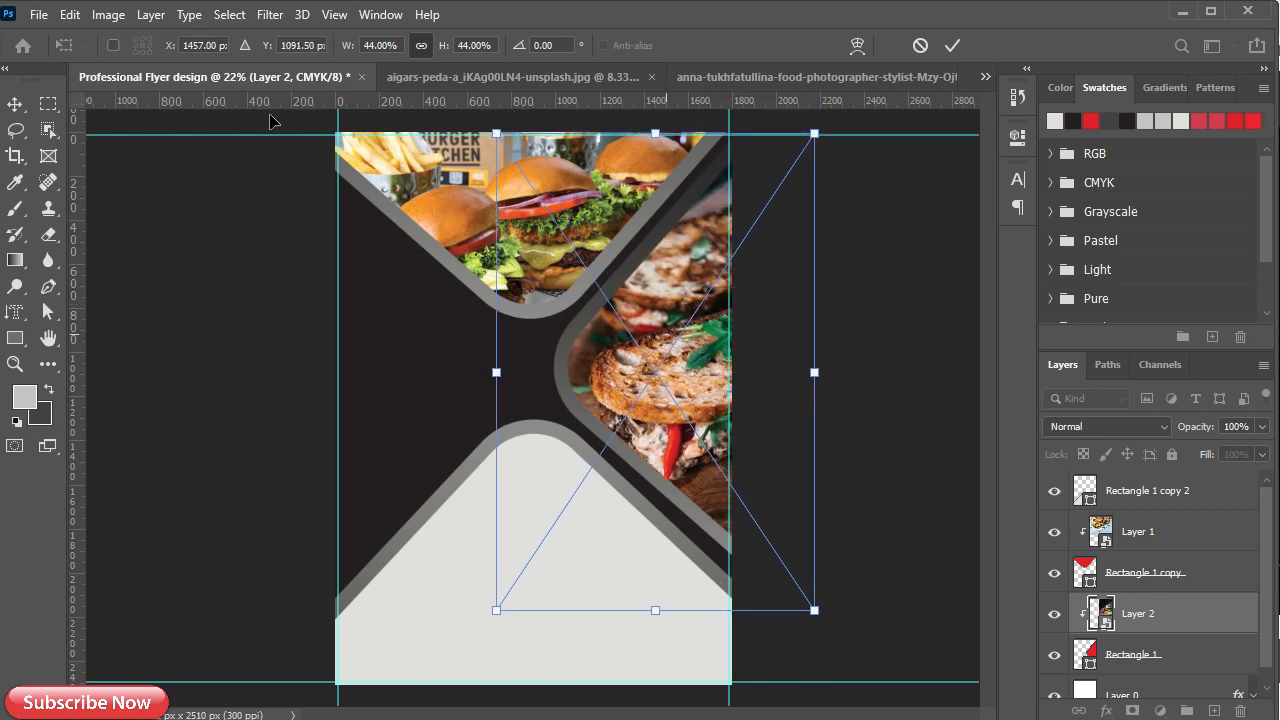
left_click_drag(818, 374, 771, 358)
left_click_drag(640, 361, 678, 392)
left_click_drag(807, 341, 790, 341)
left_click_drag(700, 320, 632, 388)
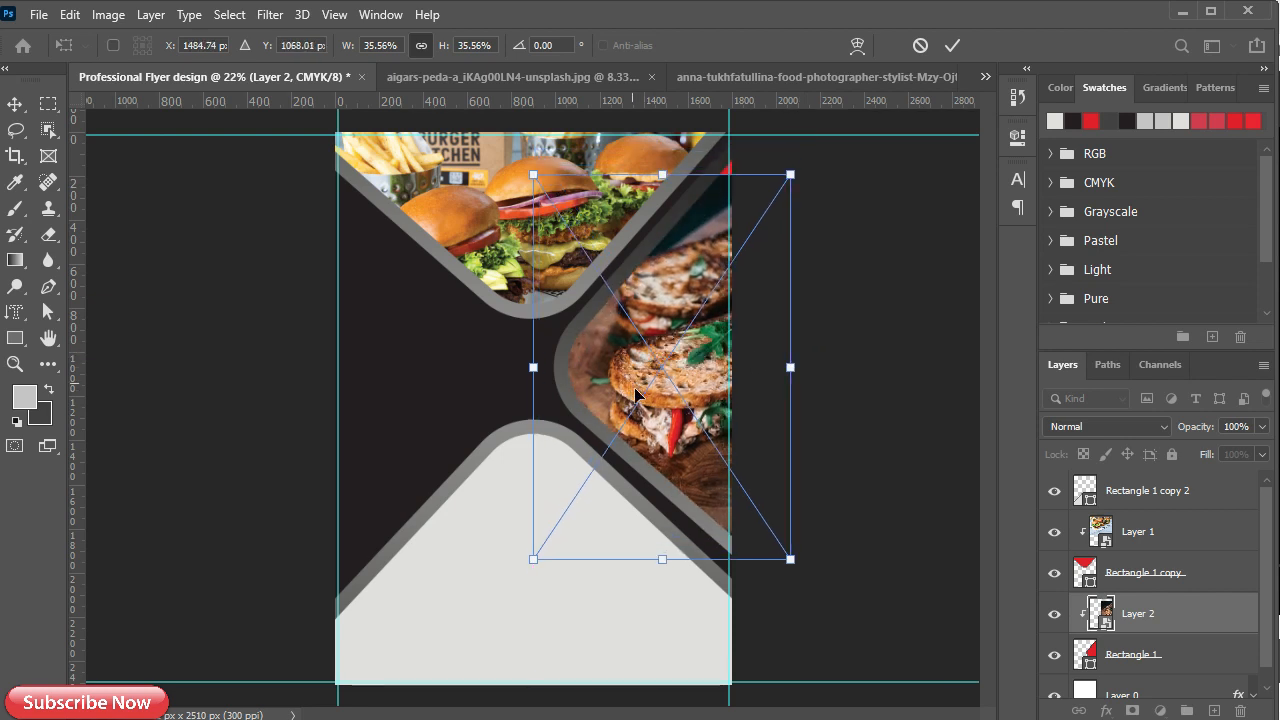
left_click_drag(536, 368, 543, 368)
left_click_drag(590, 383, 539, 355)
left_click_drag(648, 371, 730, 362)
left_click(952, 45)
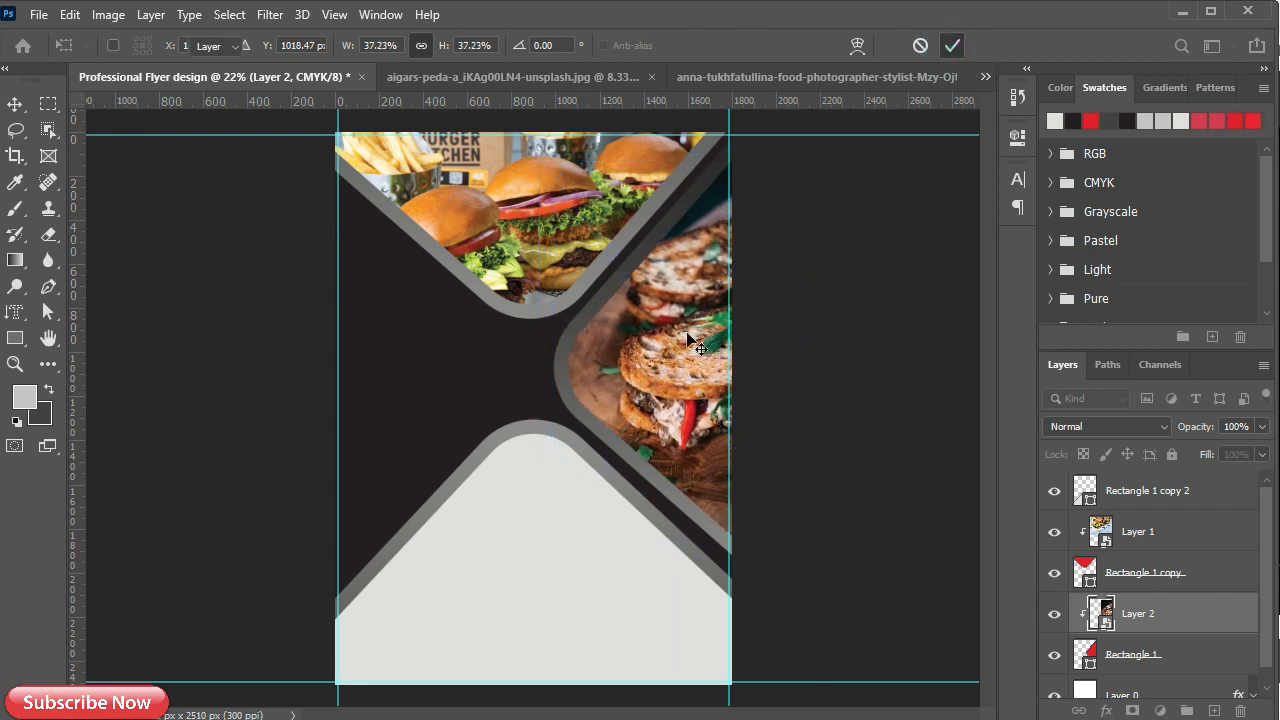
Group all the flyer's layers, name the group bg and leave it collapsed
scroll(1152, 637, "down", 2)
left_click(1152, 681)
scroll(1138, 573, "up", 2)
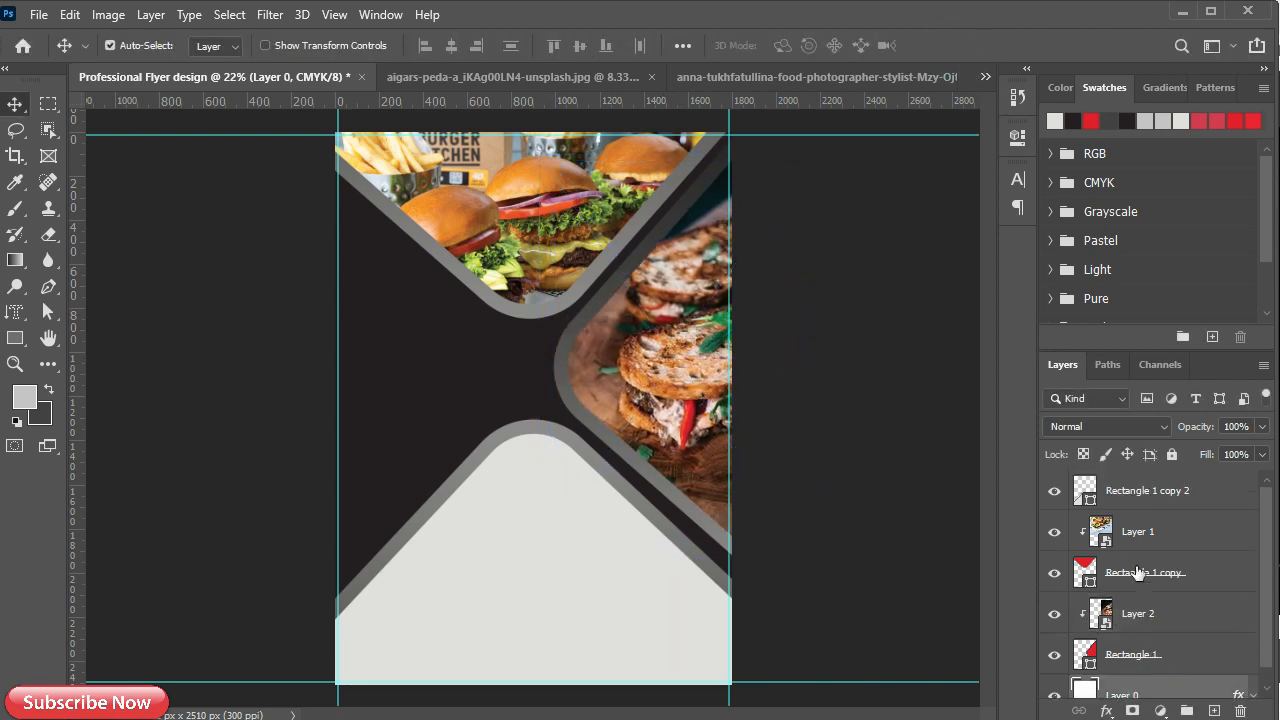
left_click(1131, 487, "shift")
key("ctrl+g")
double_click(1128, 484)
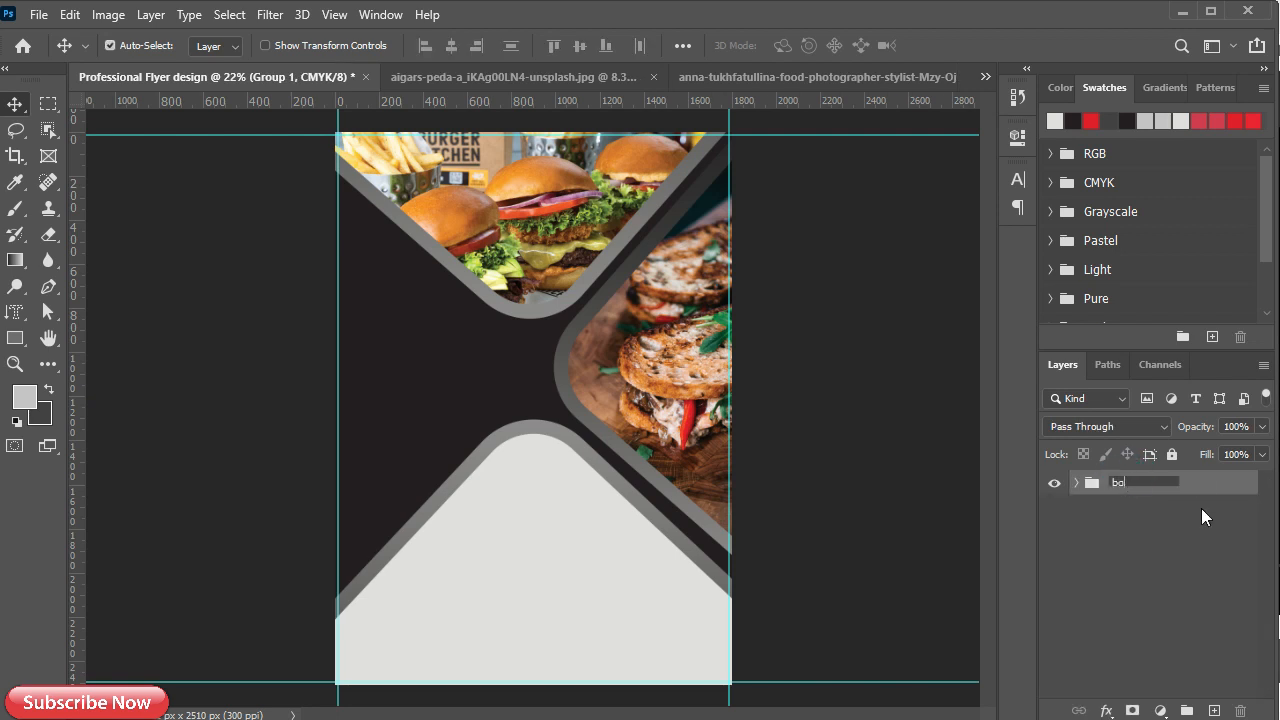
type("bg")
key("Return")
left_click(539, 552)
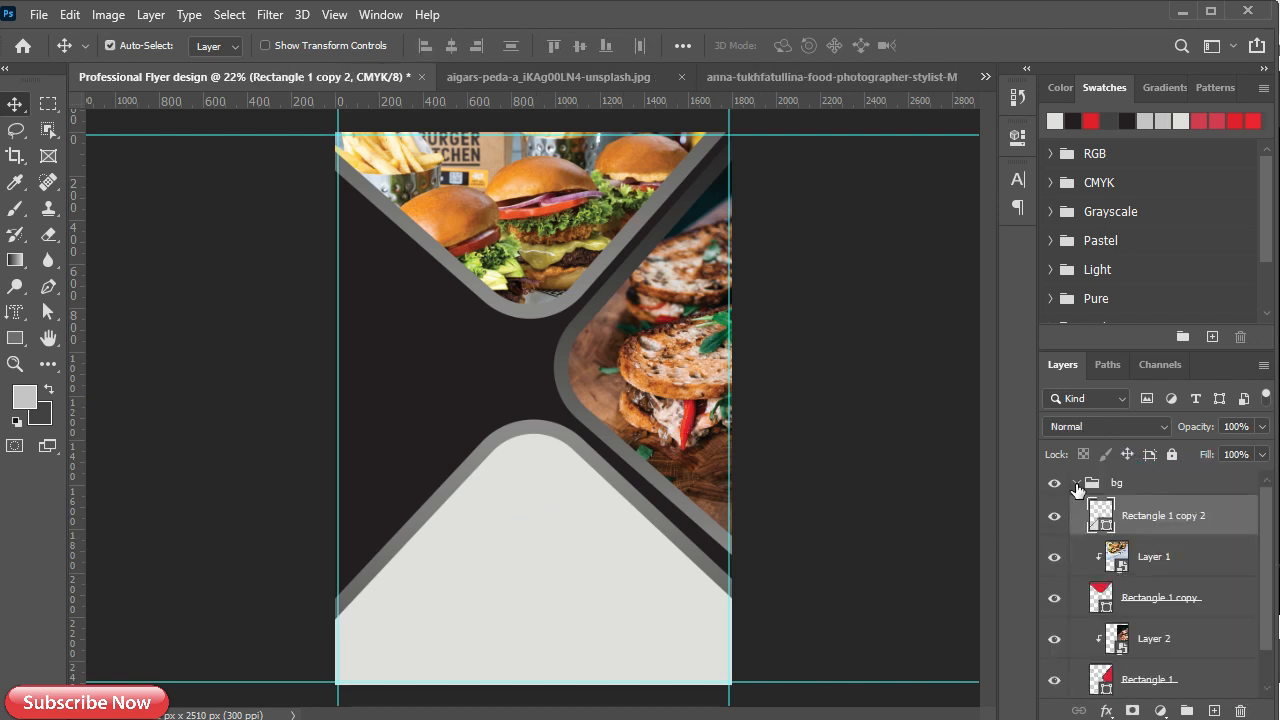
left_click(1077, 486)
Draw a circle about 344 px in diameter on the light bottom shape and fill it with dark grey
right_click(24, 346)
left_click(100, 370)
mouse_move(481, 552)
left_mouse_down()
mouse_move(551, 606)
mouse_move(528, 590)
left_mouse_up()
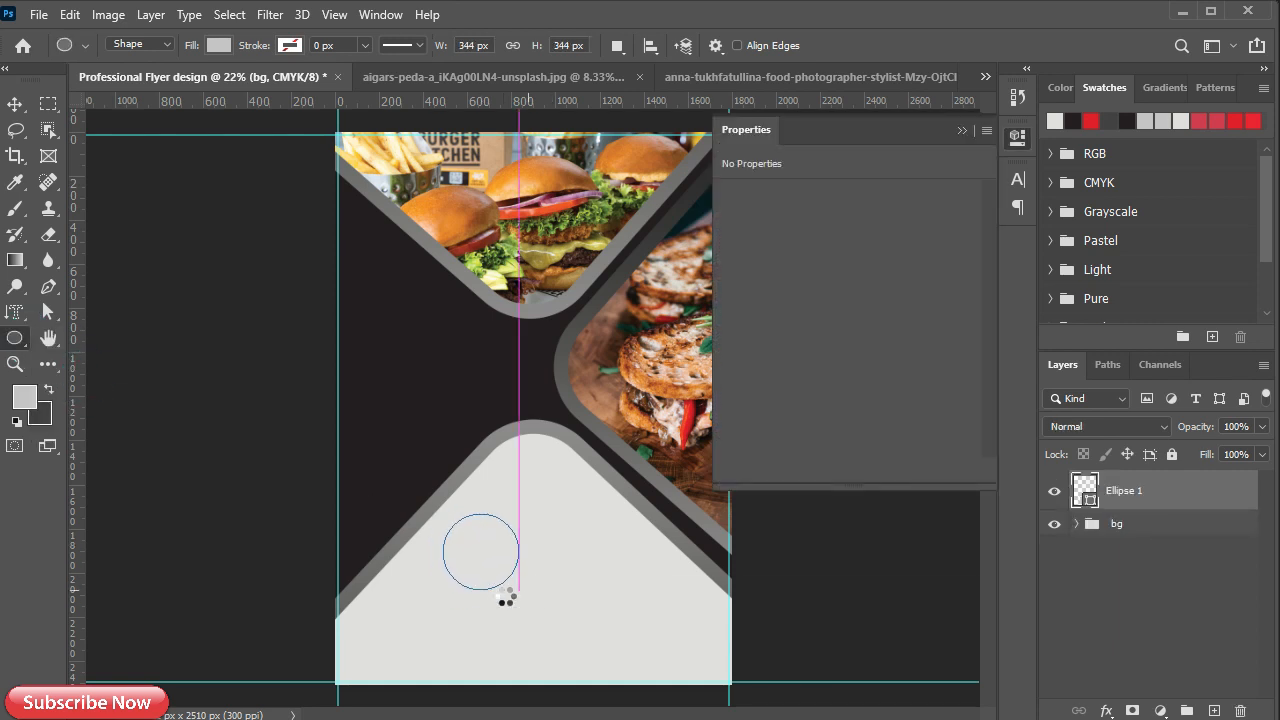
left_click(734, 289)
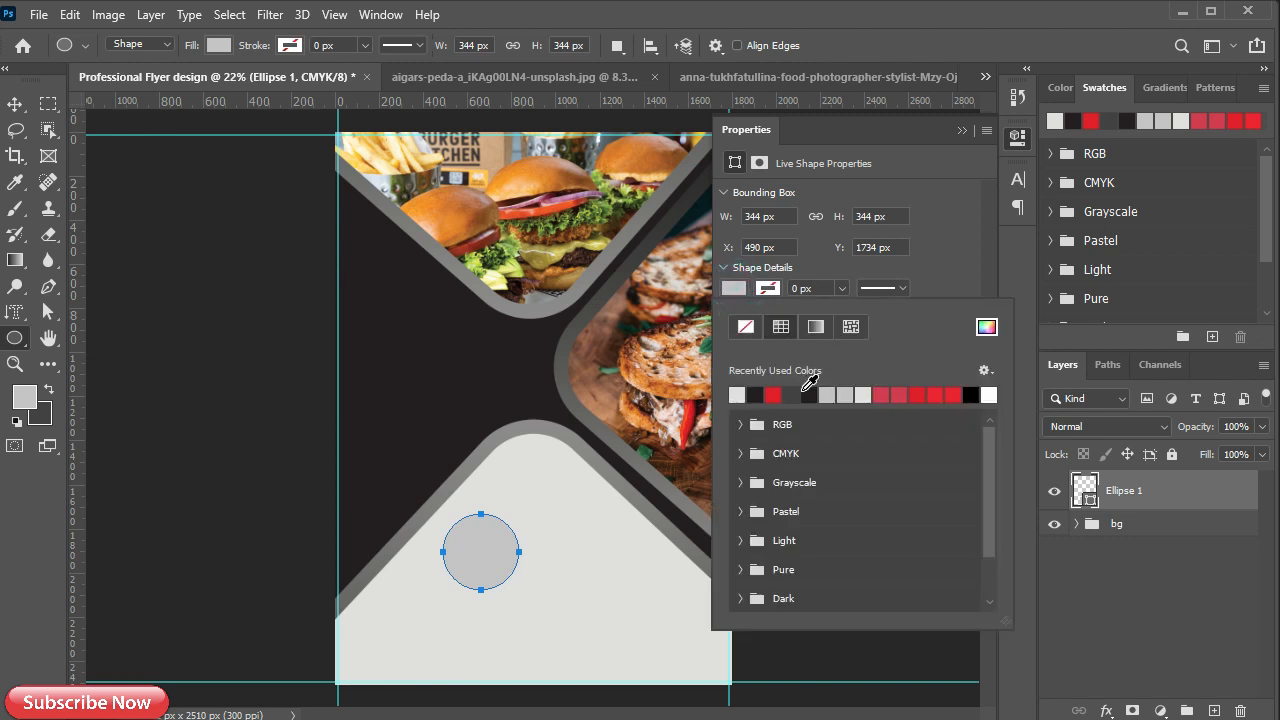
left_click(808, 395)
Give the circle a linear gradient stroke from bright red to pinkish red
left_click(768, 288)
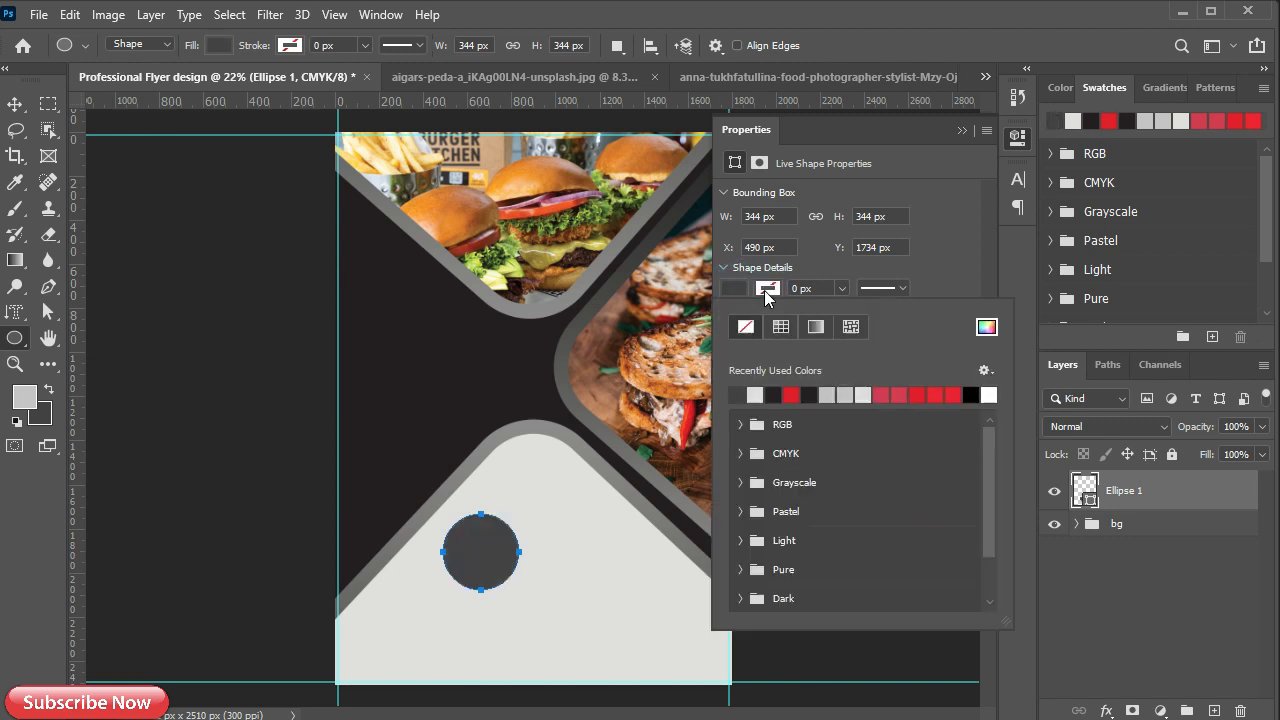
left_click(817, 327)
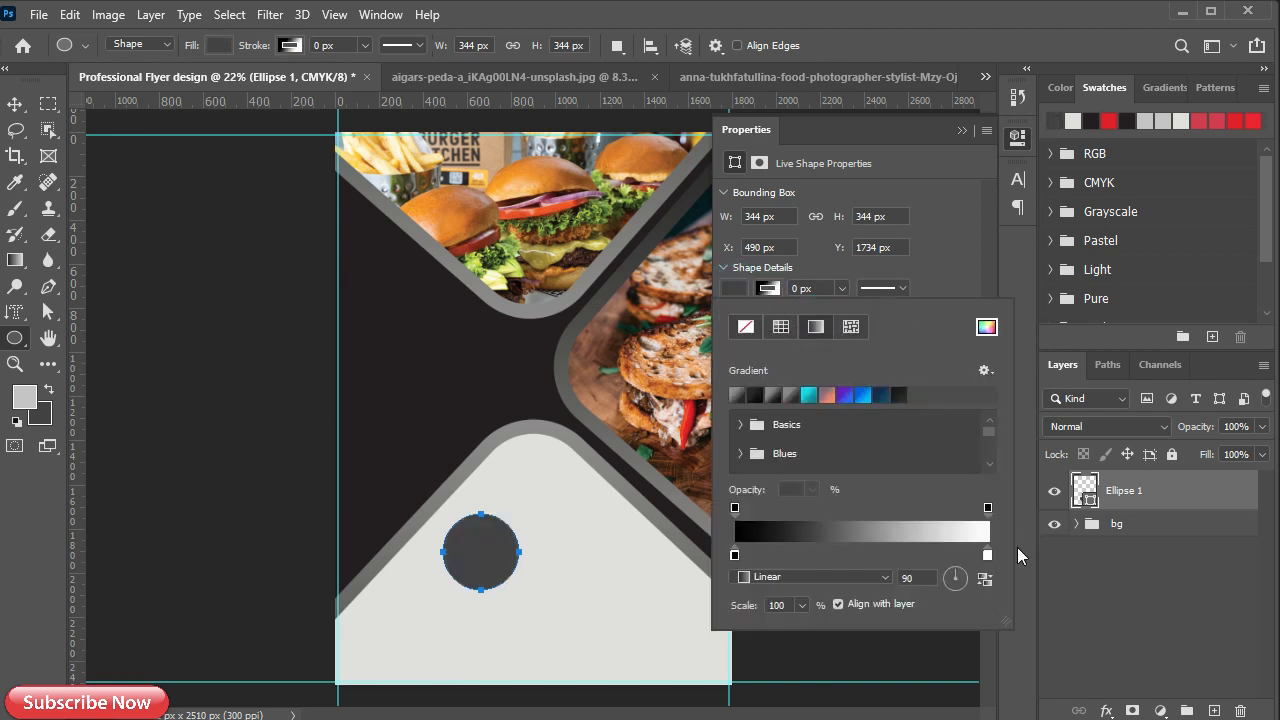
double_click(988, 557)
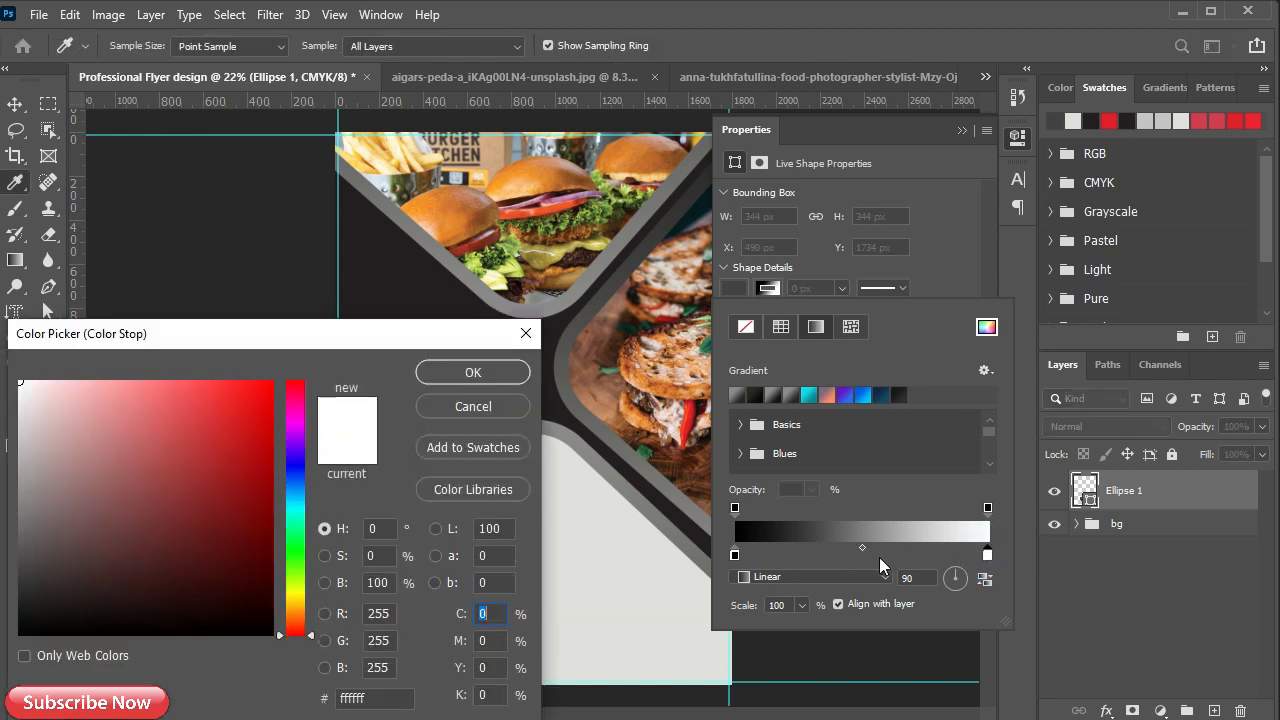
left_click(1205, 118)
left_click(473, 372)
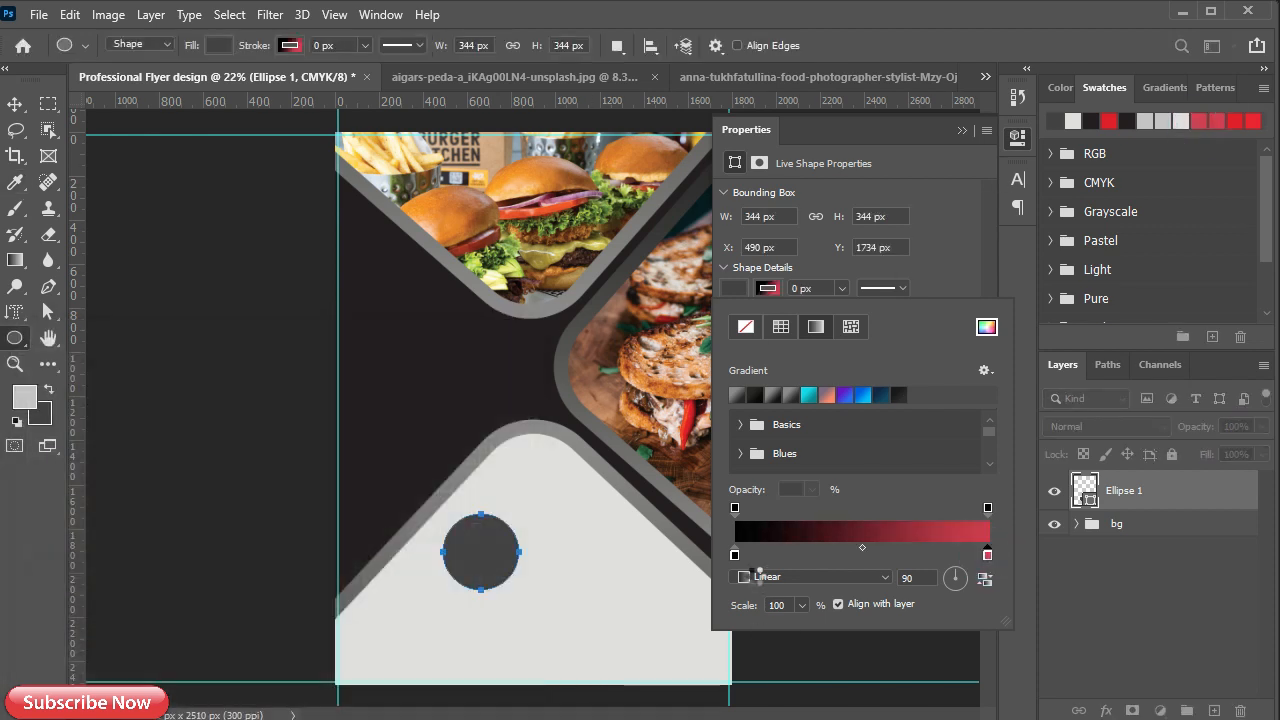
double_click(735, 554)
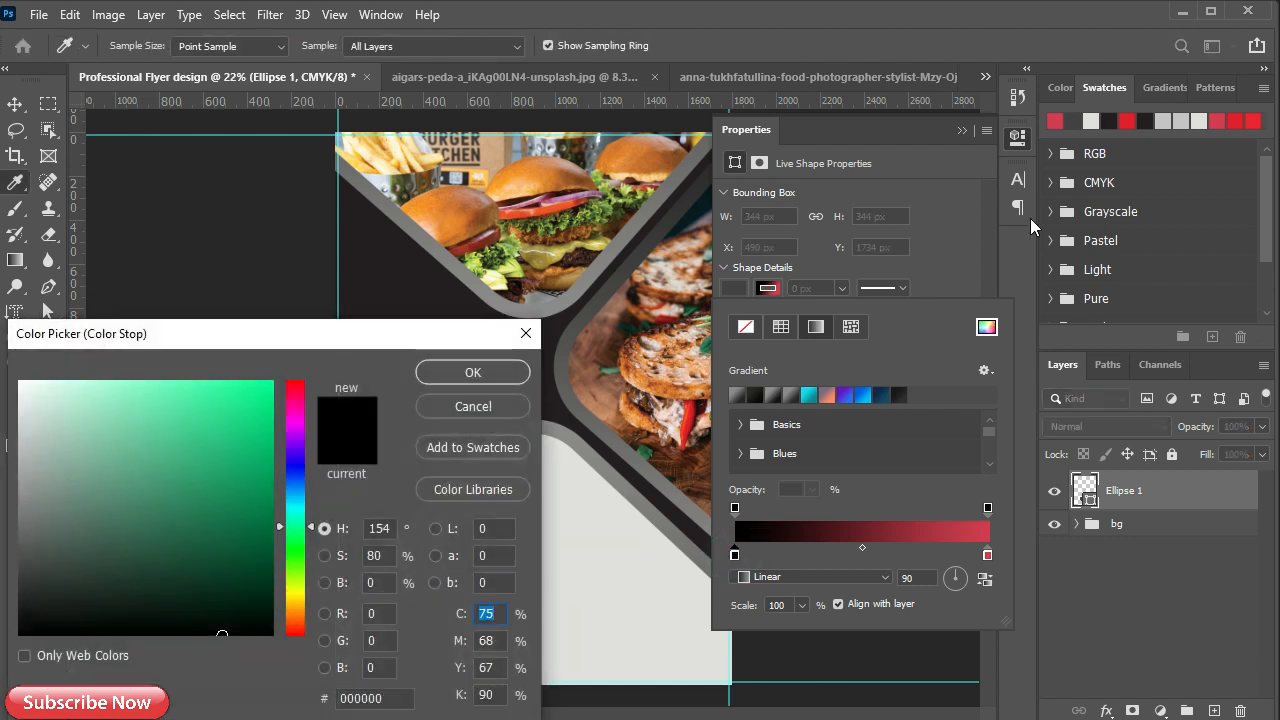
left_click(1236, 120)
left_click(490, 372)
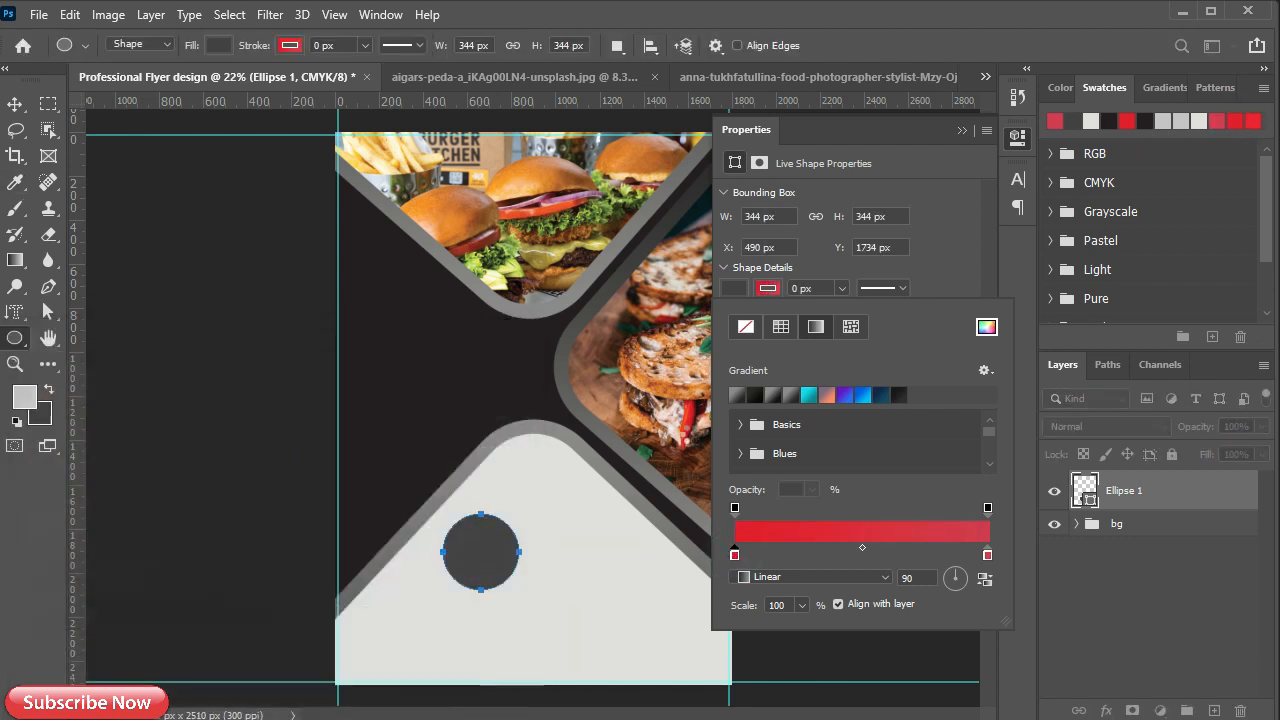
Set the circle's stroke width to about 23.79 px and align the stroke outside
left_click(806, 288)
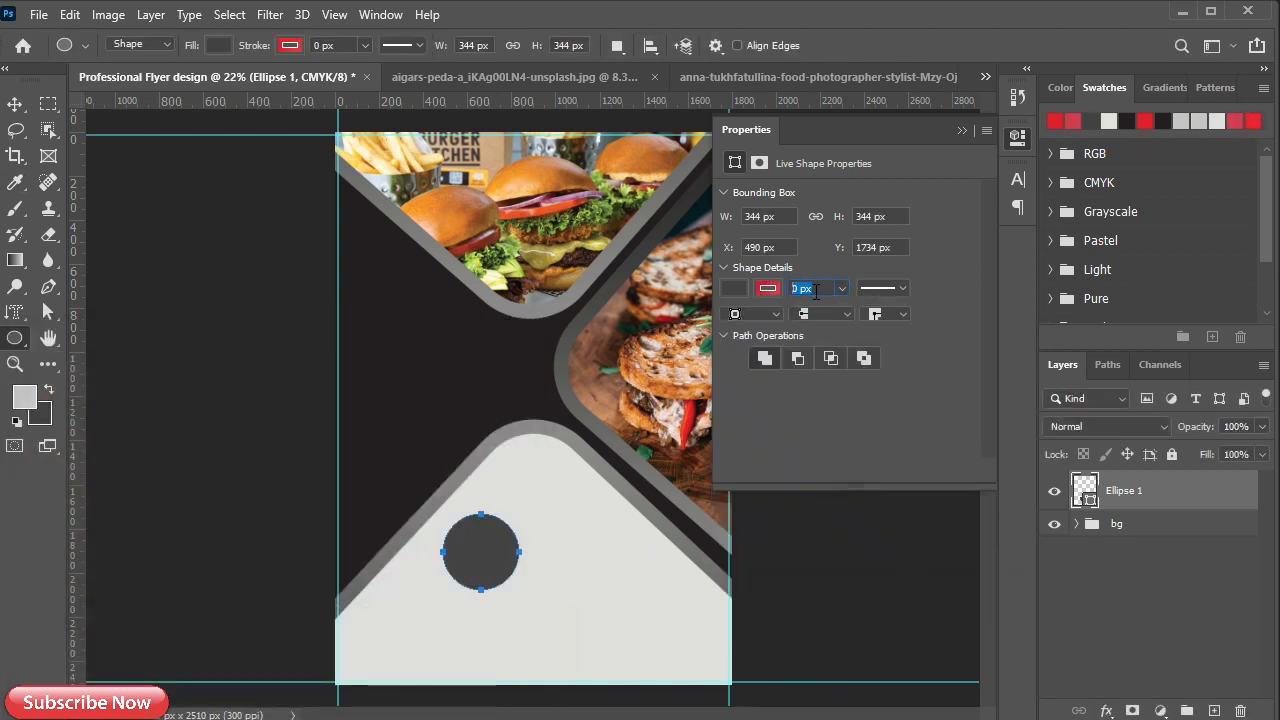
type("2")
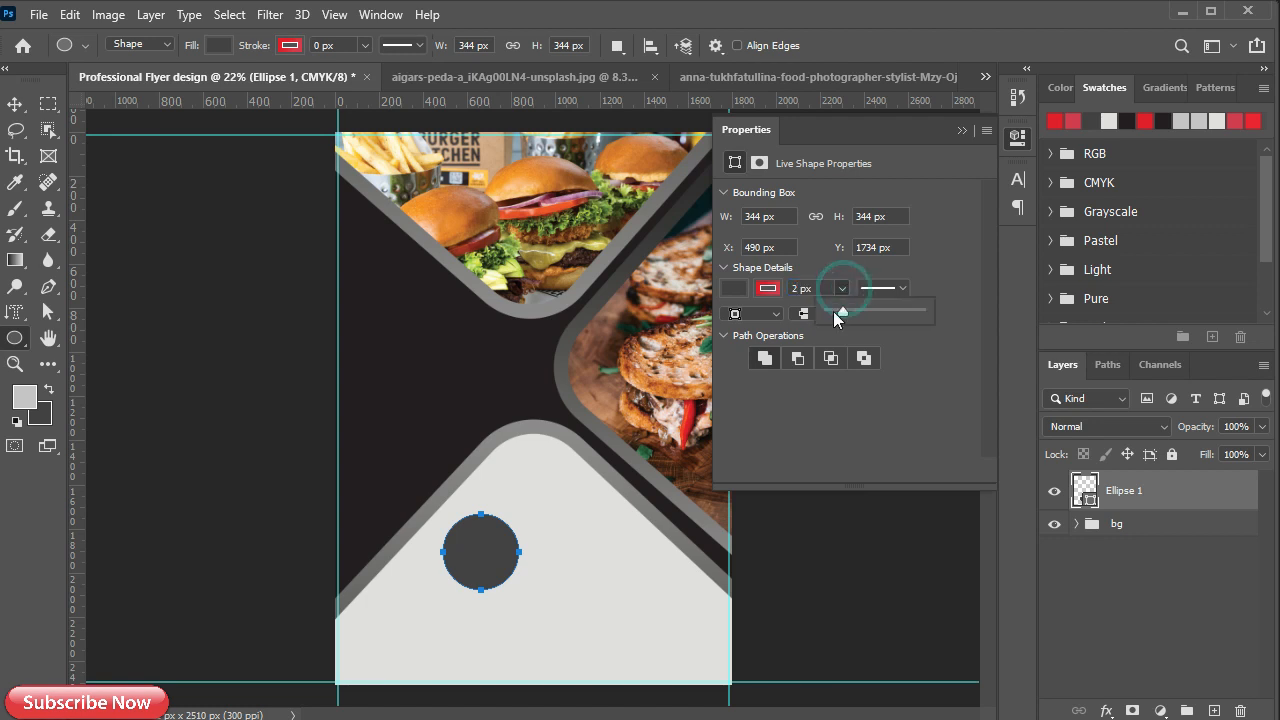
left_click_drag(845, 313, 852, 312)
left_click(773, 316)
left_click(767, 366)
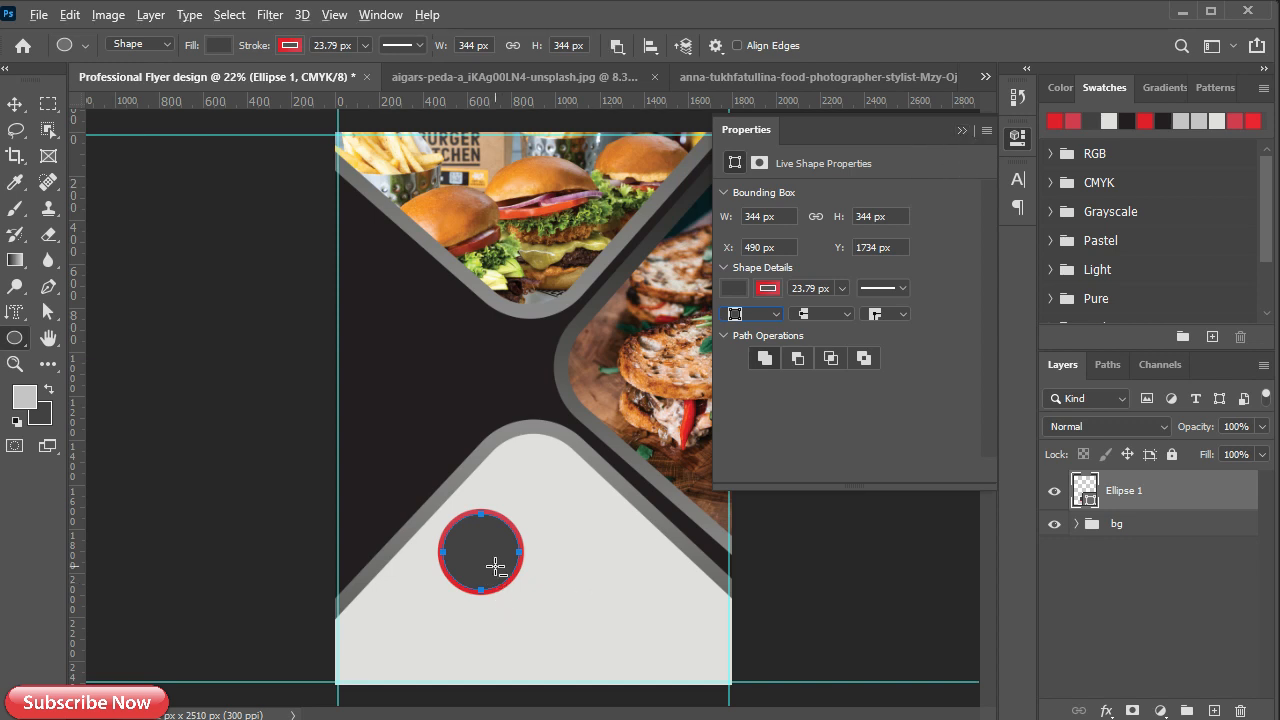
Reverse the circle's red stroke gradient
key("v")
scroll(478, 600, "up", 4)
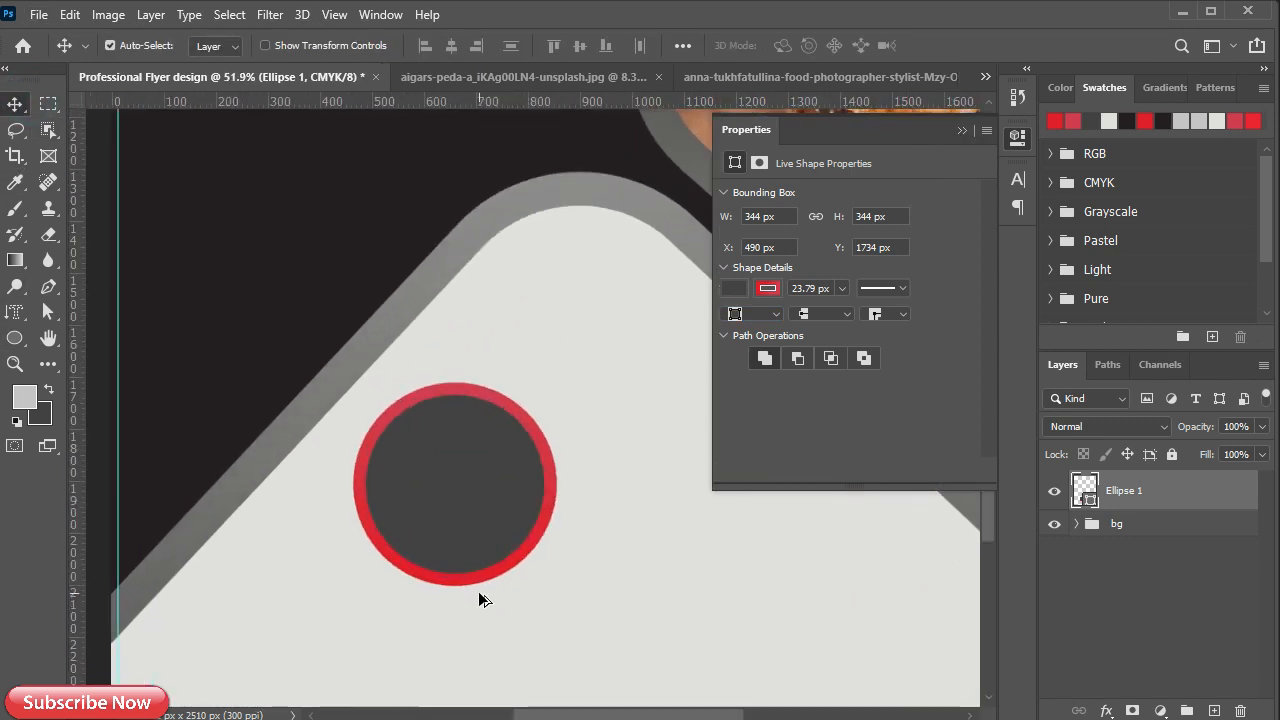
left_click(767, 288)
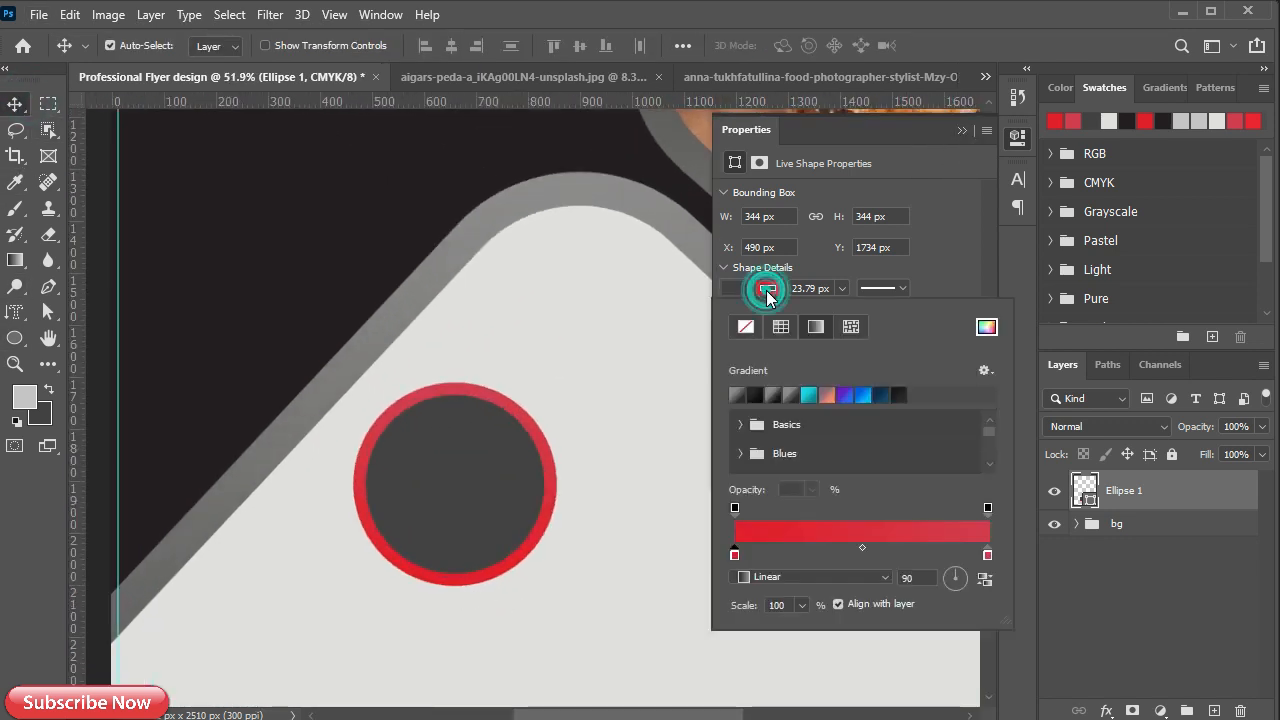
left_click(982, 579)
left_click(960, 130)
Duplicate the circle layer and give the copy a solid black stroke with no fill
left_click(1161, 503)
key("ctrl+j")
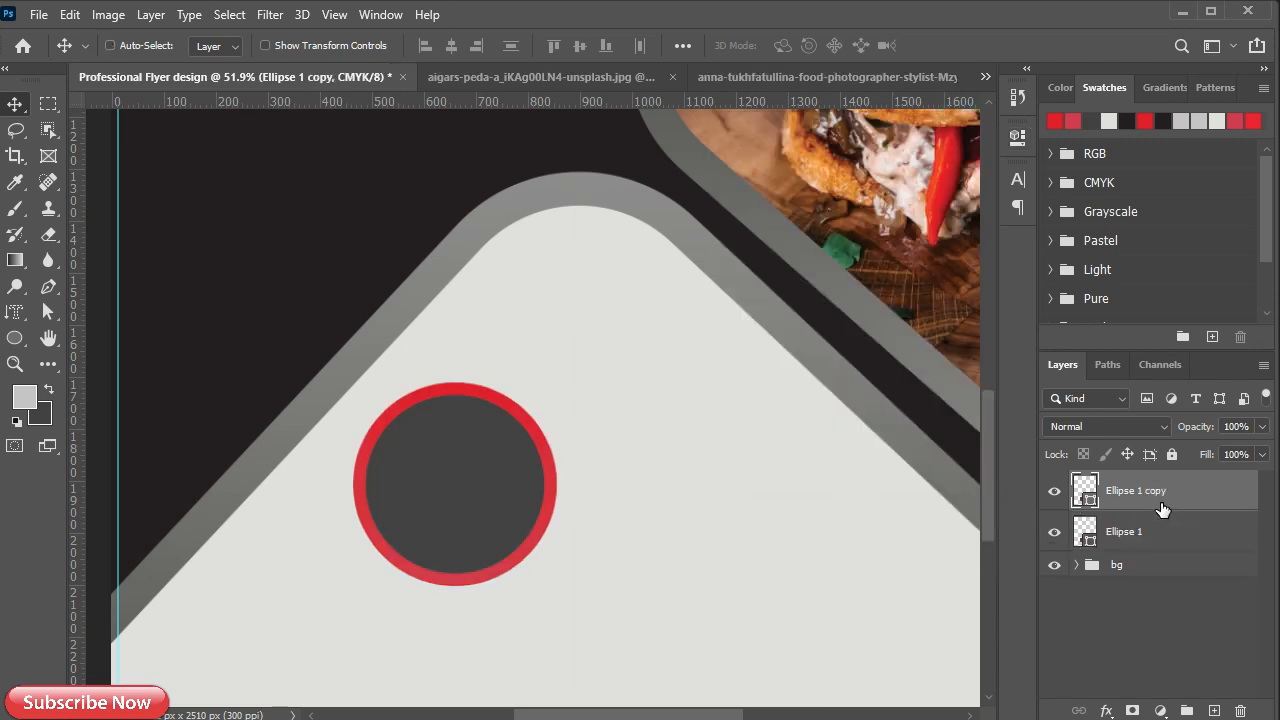
left_click(15, 338)
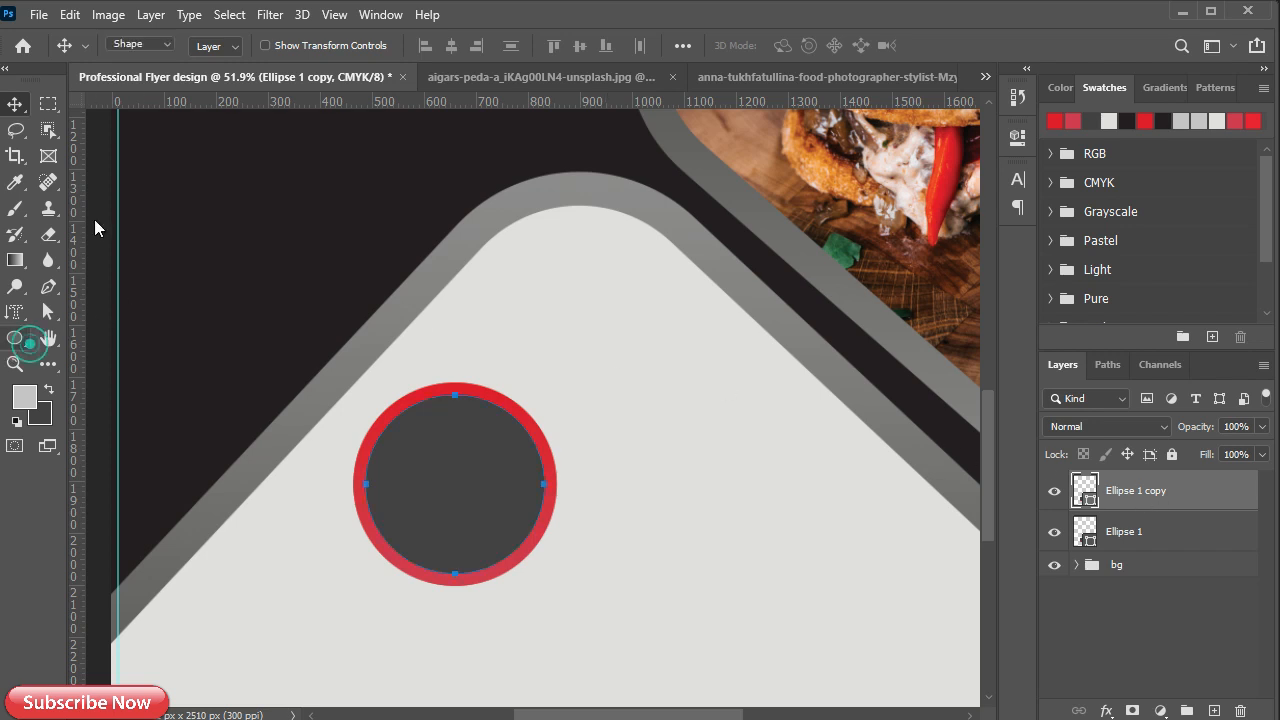
left_click(285, 45)
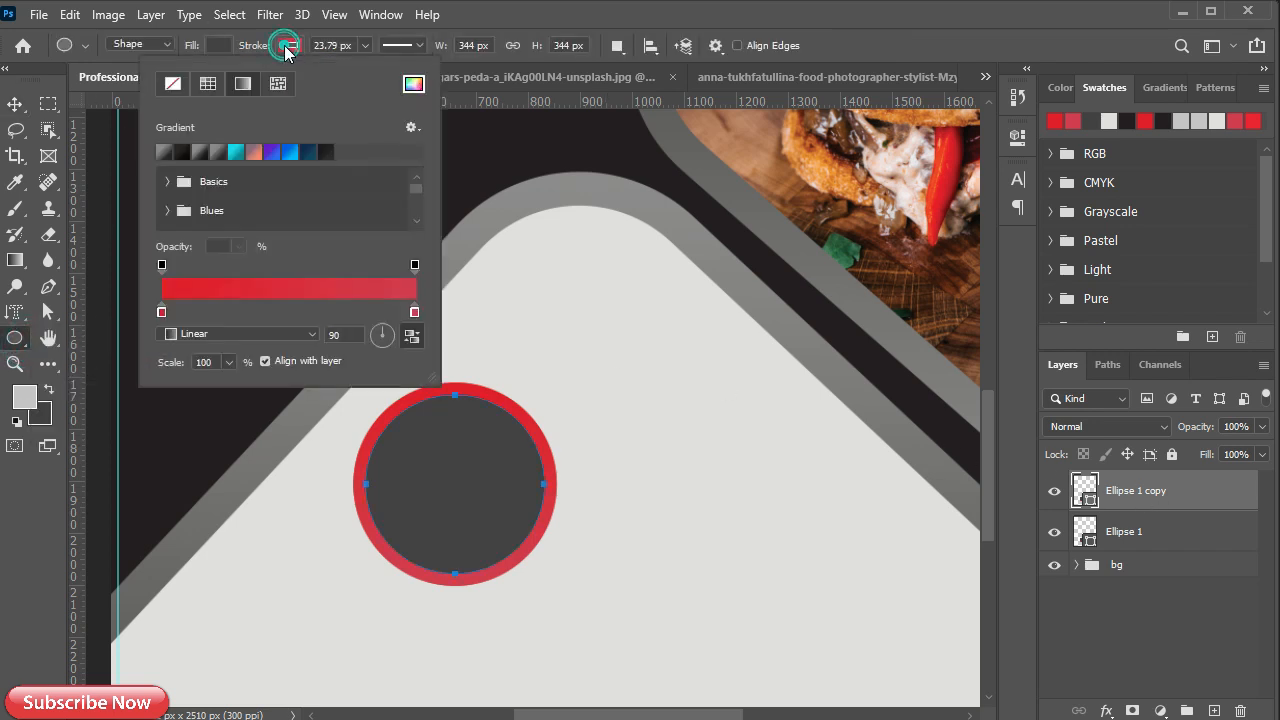
left_click(208, 85)
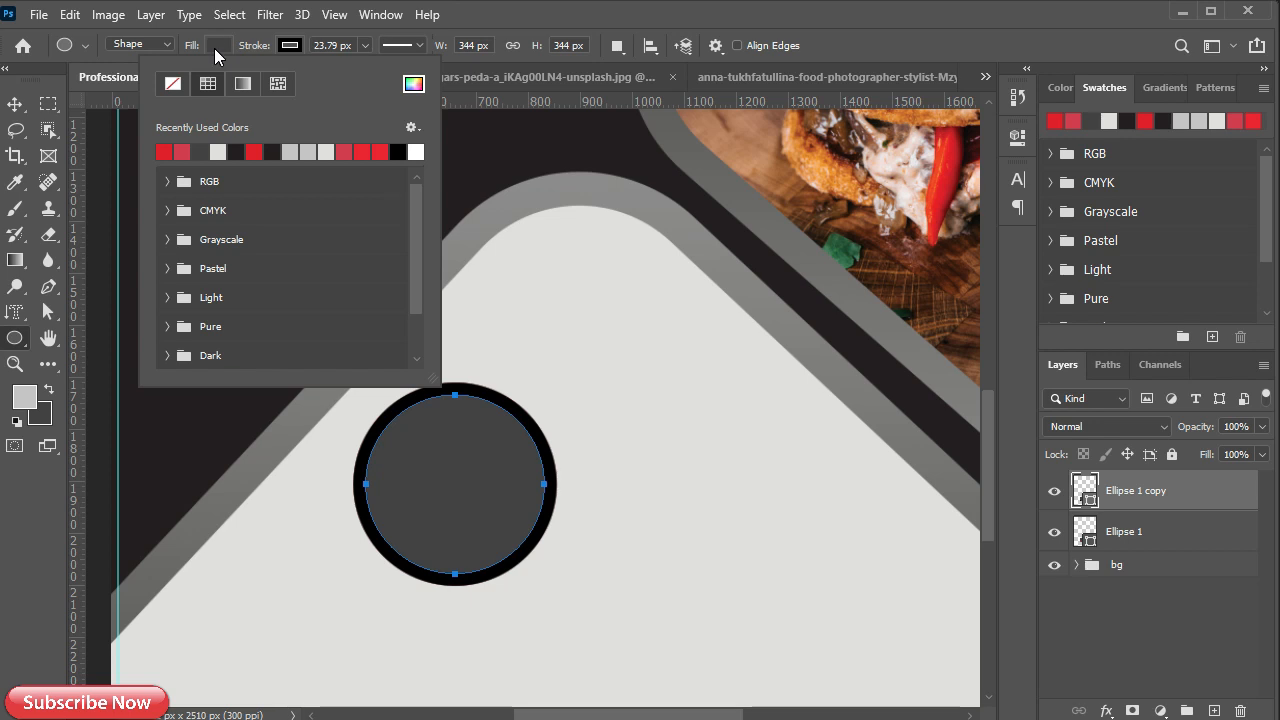
left_click_drag(176, 131, 106, 131)
left_click(286, 45)
Make the circle copy's stroke about 4.68 px wide and dotted, and change its stroke alignment
left_click(363, 45)
left_click_drag(362, 72, 358, 66)
left_click(416, 46)
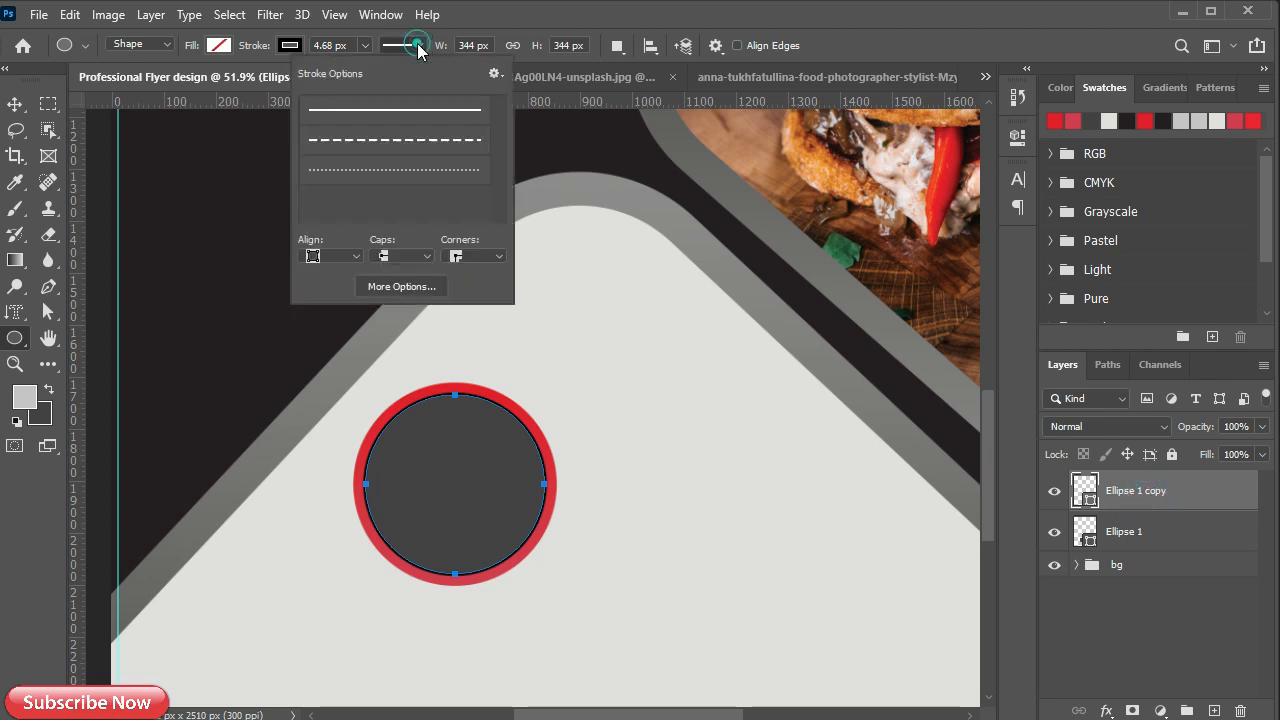
left_click(395, 168)
left_click(335, 256)
left_click(340, 286)
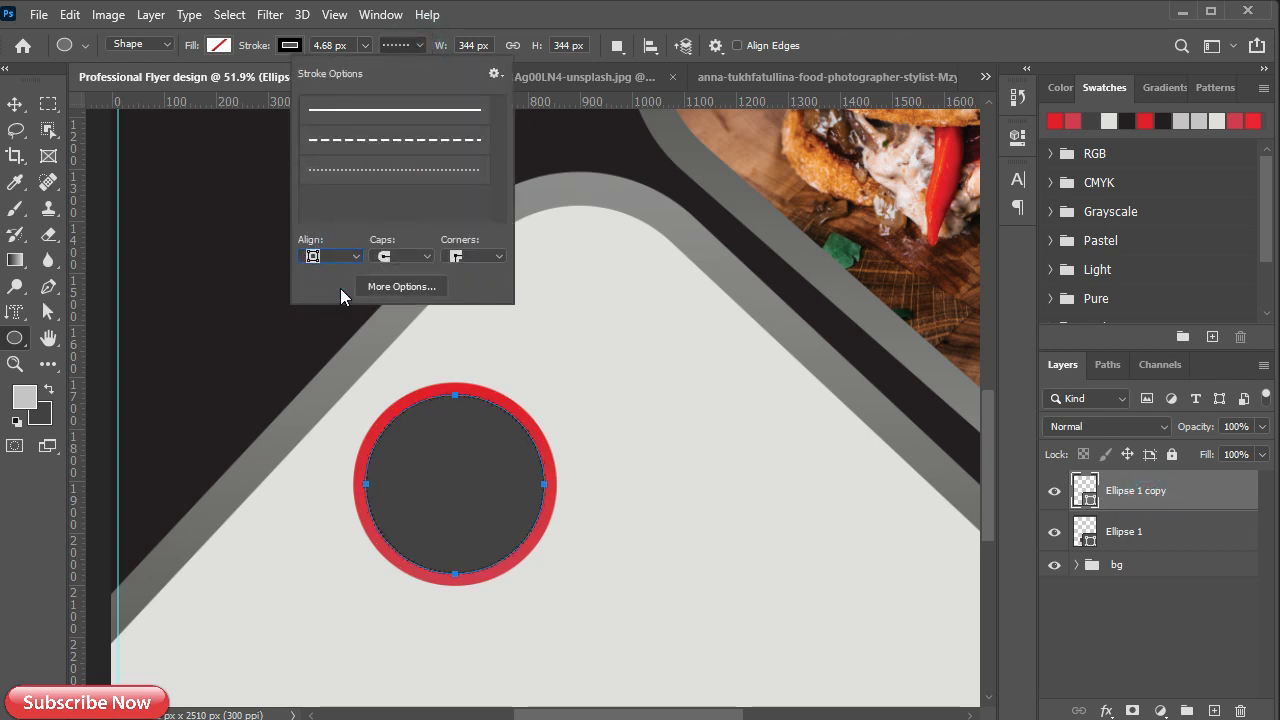
Enlarge the dotted circle until it surrounds the red ring and centre it on the original circle
left_click(1219, 513)
key("v")
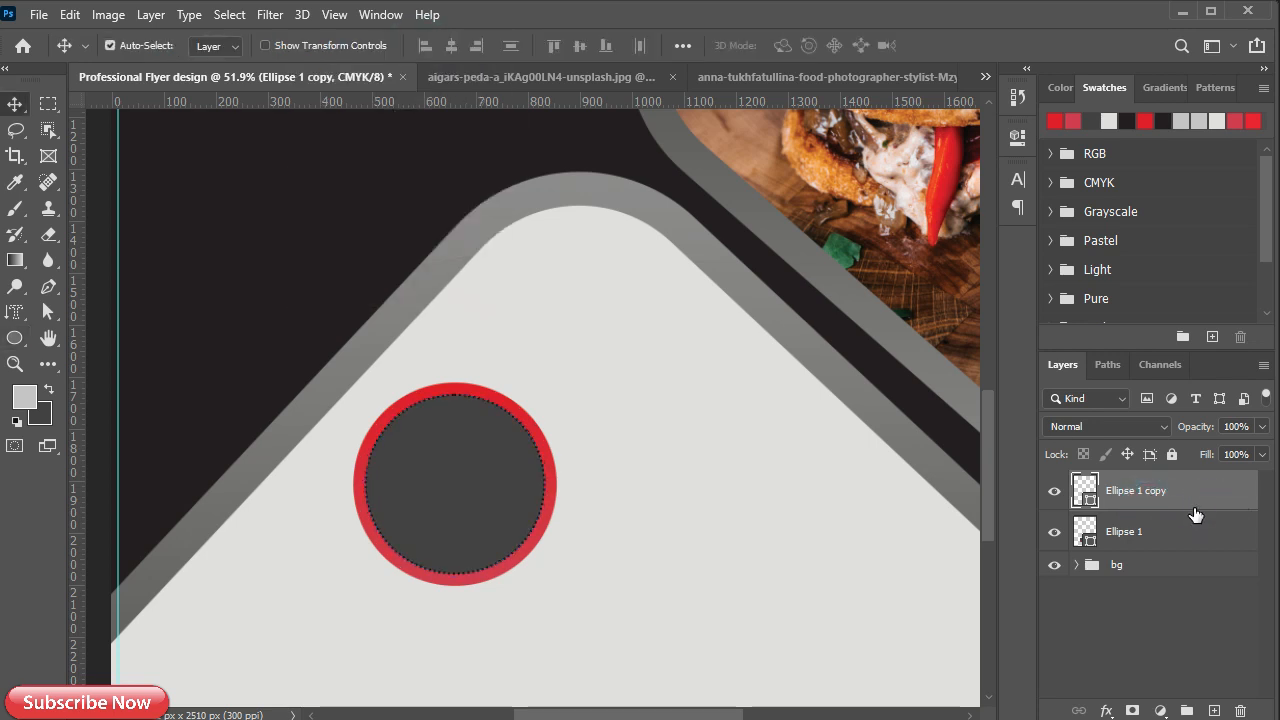
key("ctrl+t")
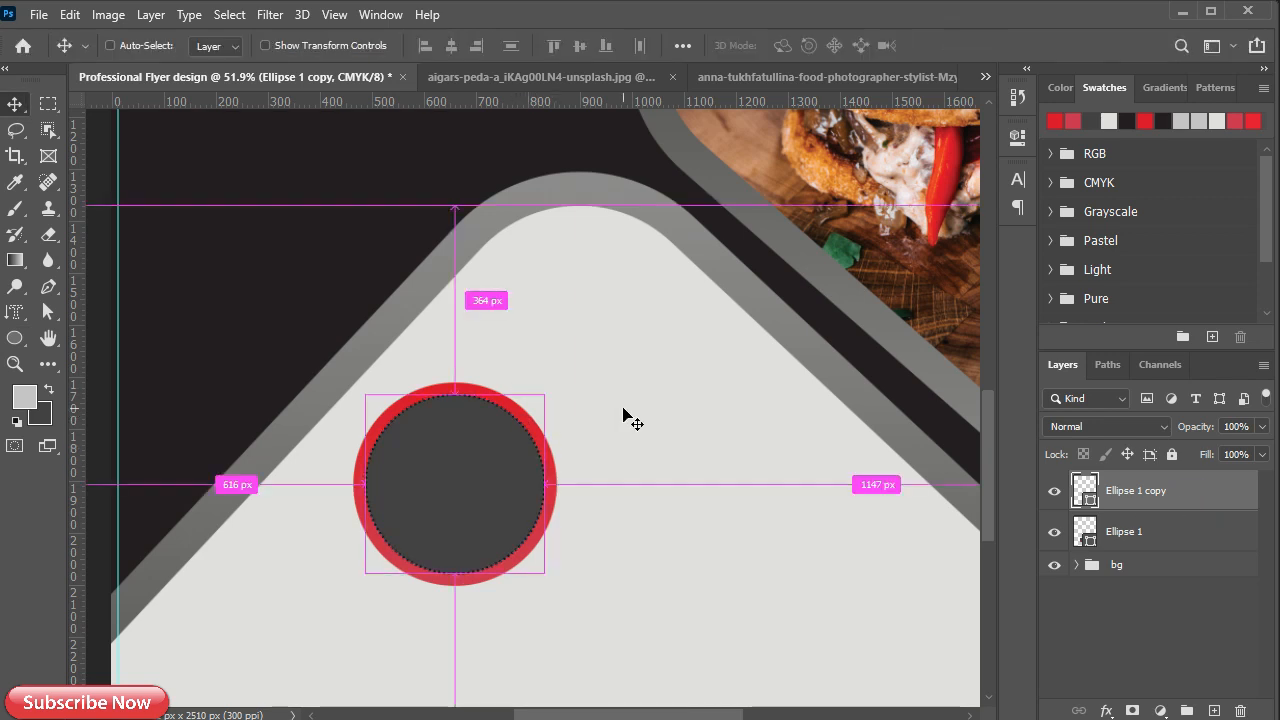
left_click_drag(545, 392, 596, 362)
left_click(985, 45)
left_click(1085, 531, "ctrl")
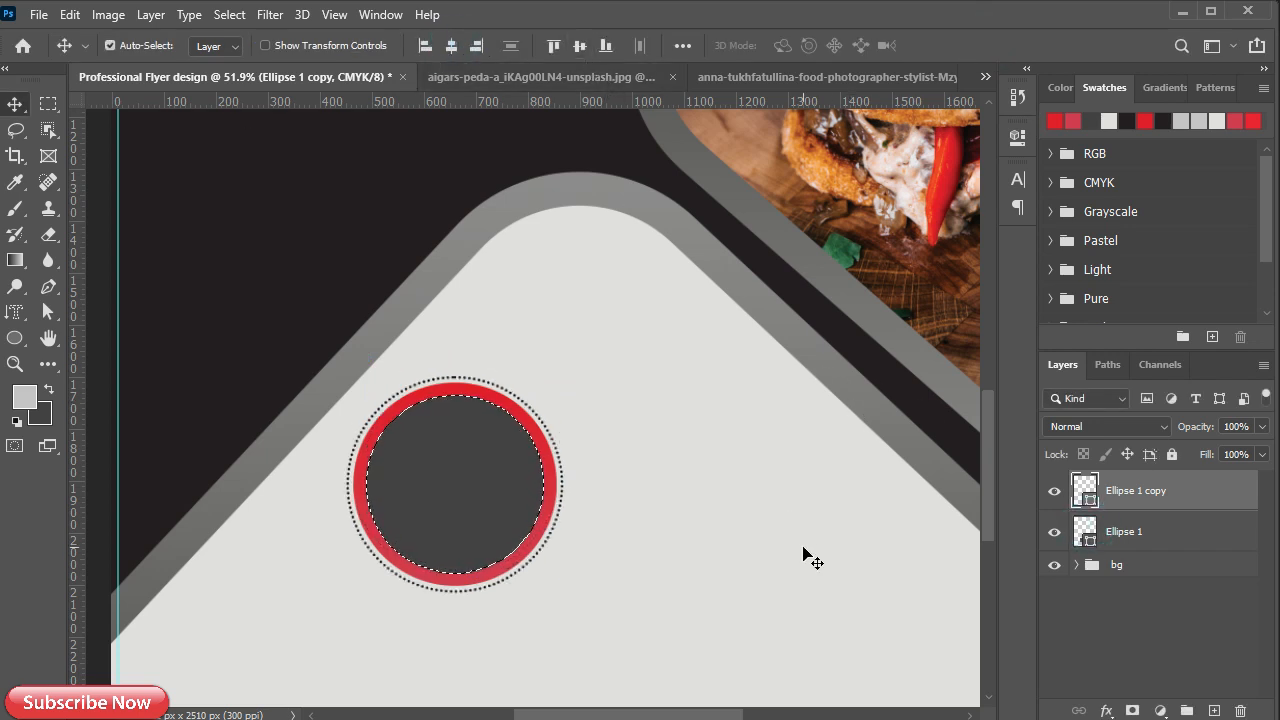
Scale the dotted circle up to about 105.77% and recentre it on the red-ringed circle
key("ctrl+t")
left_click_drag(562, 377, 574, 363)
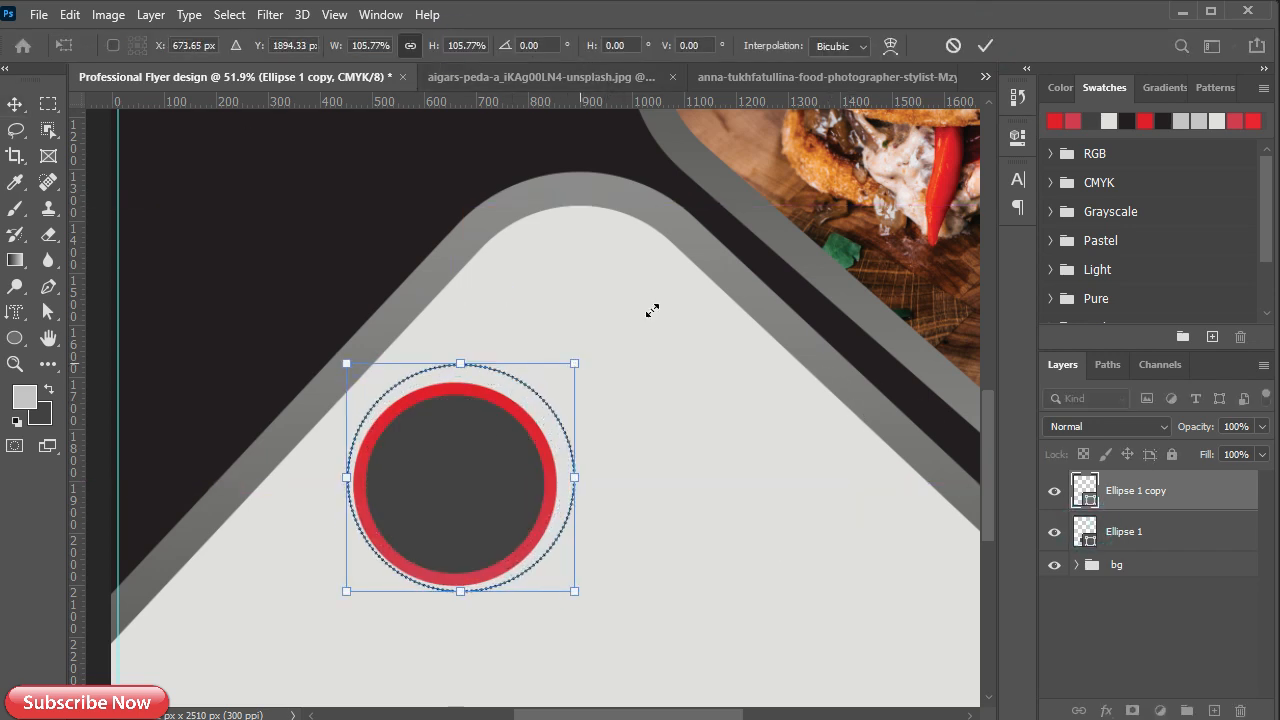
left_click(985, 45)
left_click(1087, 531, "ctrl")
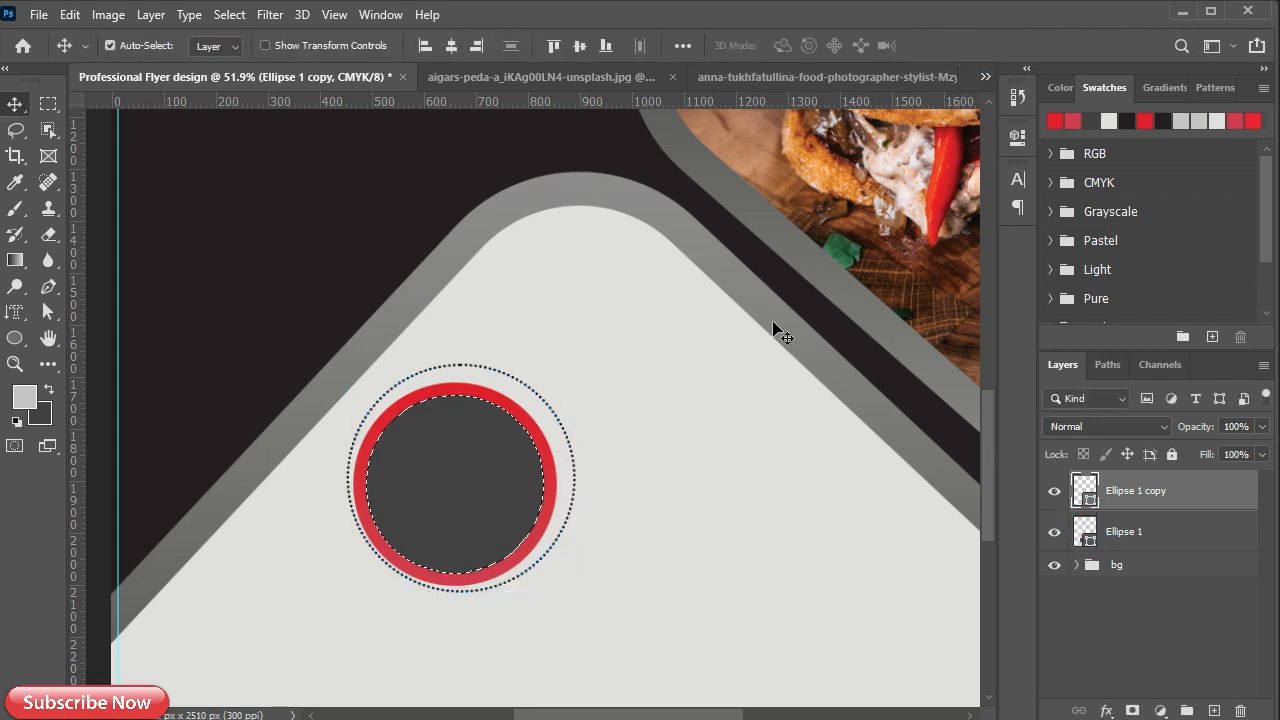
key("ctrl+d")
Group the two circle layers and name the group "shape"
left_click(1132, 531, "shift")
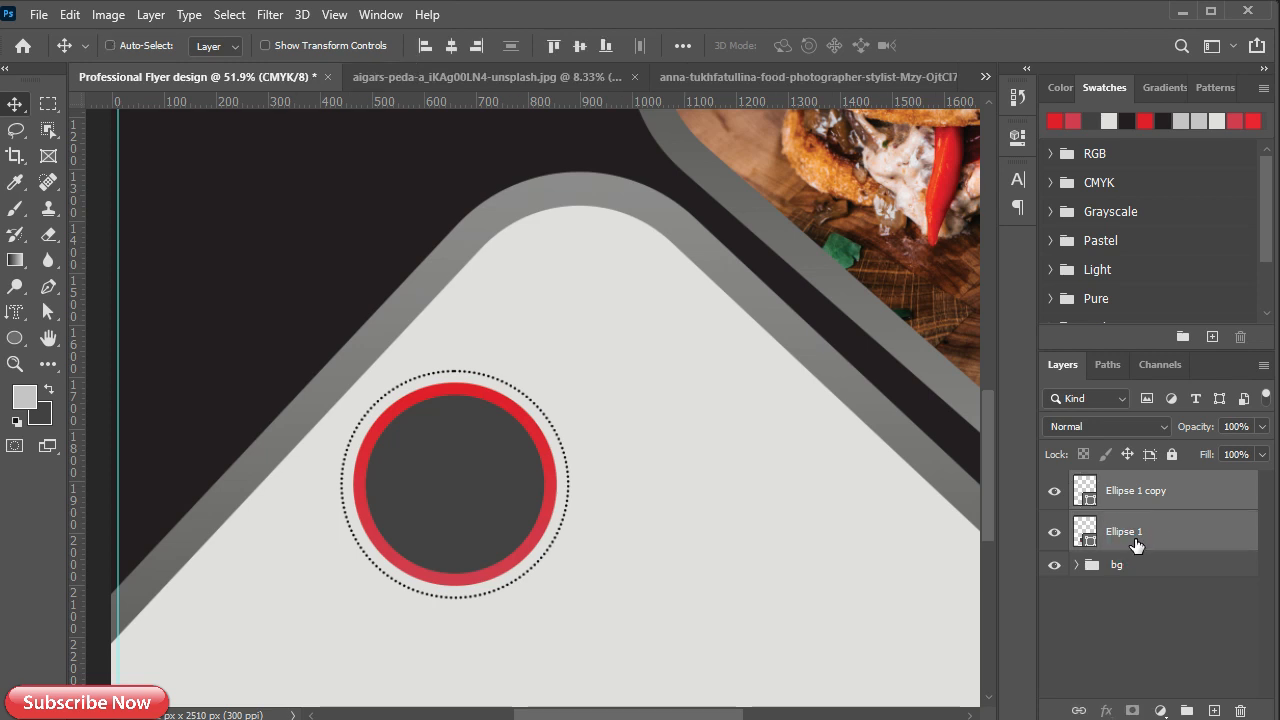
key("ctrl+g")
double_click(1128, 482)
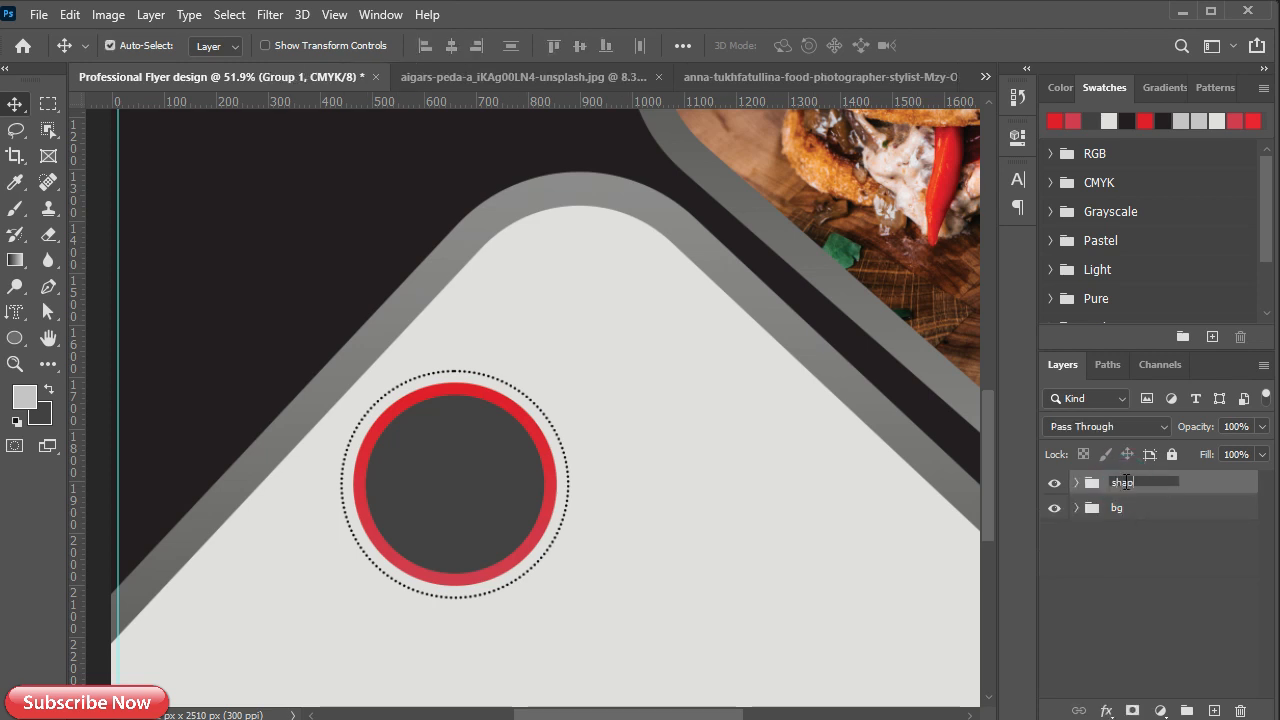
key("Return")
Select the base circle layer inside the shape group and close the sandwich photo document without saving
left_click(1077, 482)
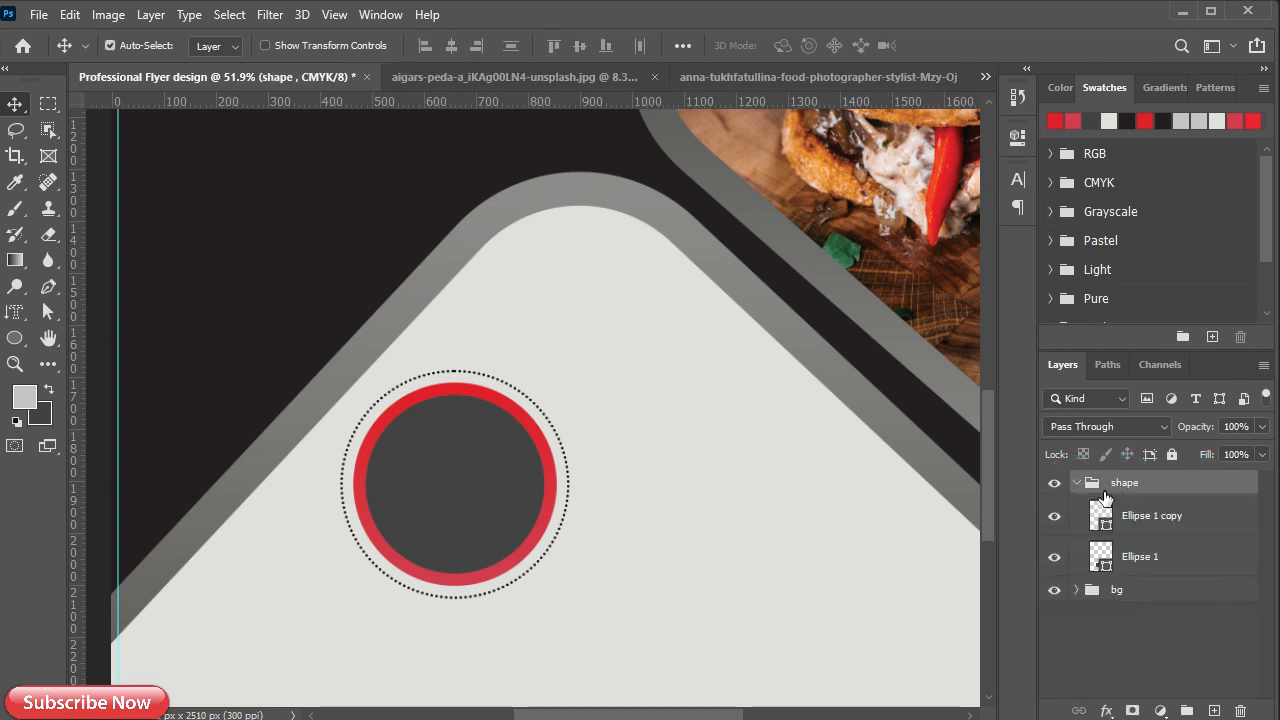
left_click(1130, 560)
left_click(525, 74)
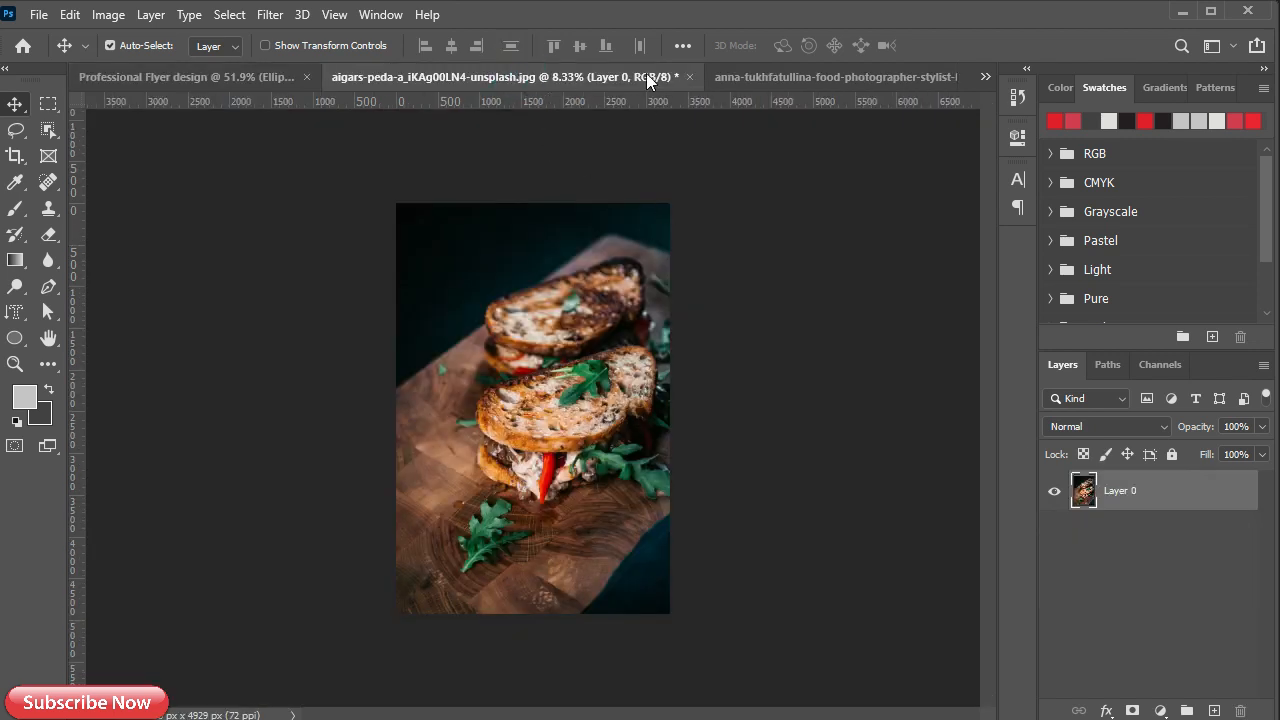
left_click(690, 84)
left_click(600, 293)
Unlock the raspberry cake photo's background layer and bring the photo into the flyer above the base circle layer
left_click(572, 76)
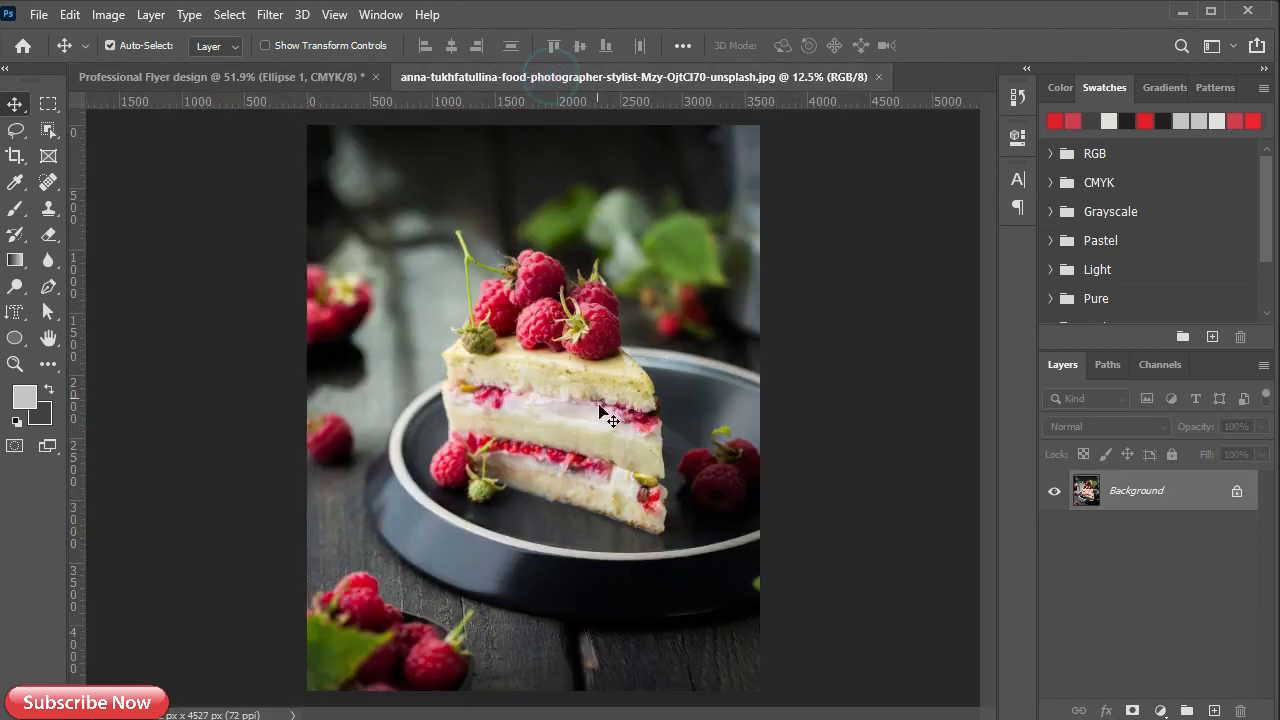
left_click(600, 465)
left_click(735, 340)
left_click(1238, 497)
left_click_drag(688, 428, 461, 426)
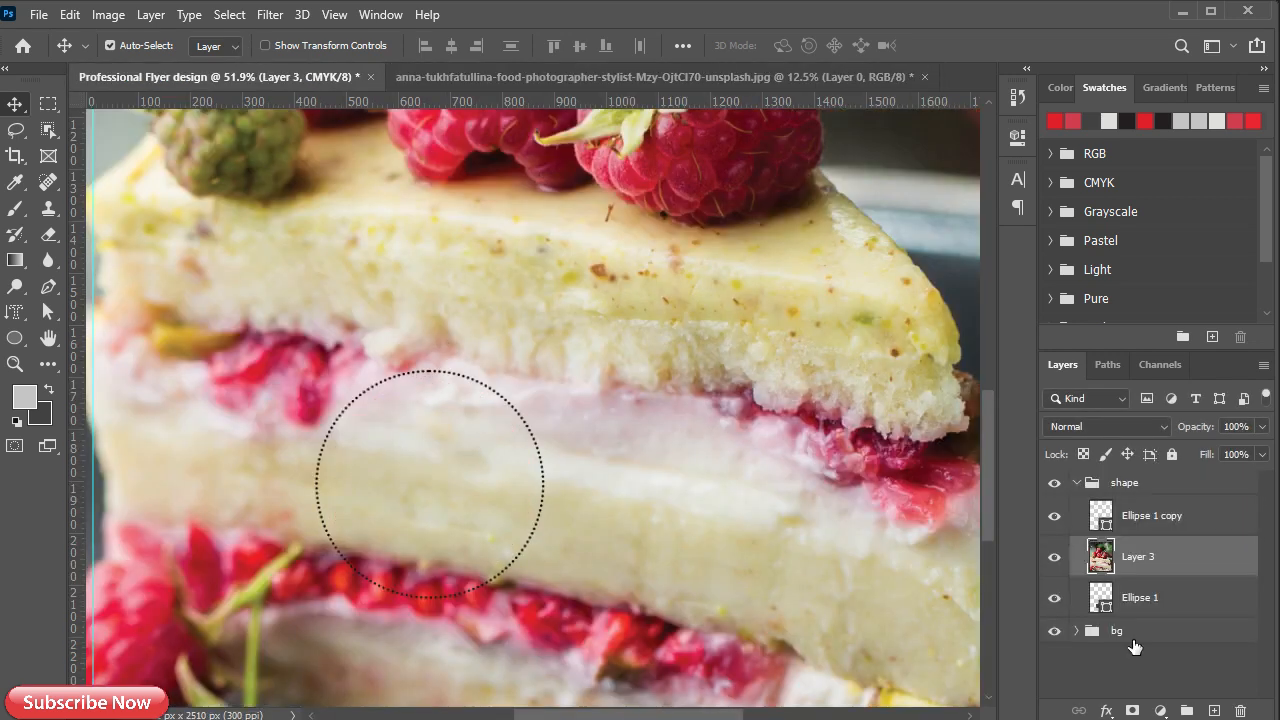
Clip the cake photo to the red-ringed circle and convert it to a smart object
left_click(1139, 568, "alt")
right_click(1180, 570)
left_click(990, 275)
Scale the cake photo down to 11% and position it over the circle
key("ctrl+t")
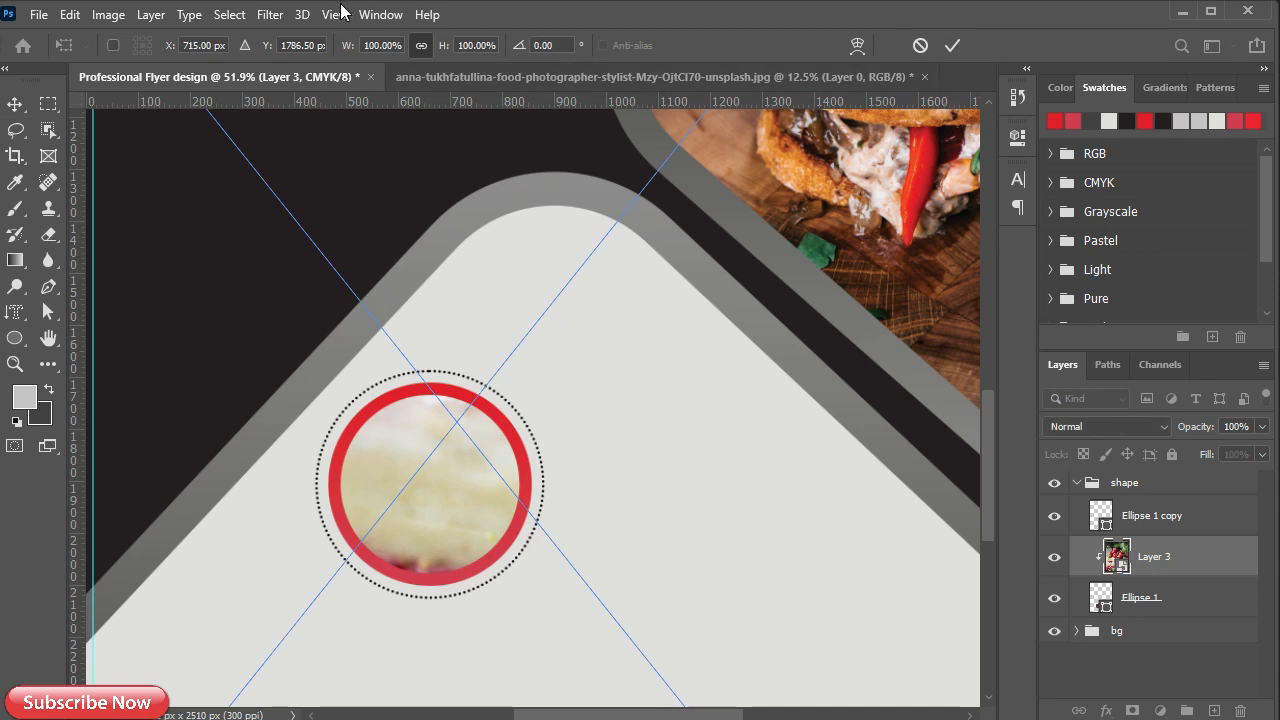
left_click(950, 45)
left_click(334, 14)
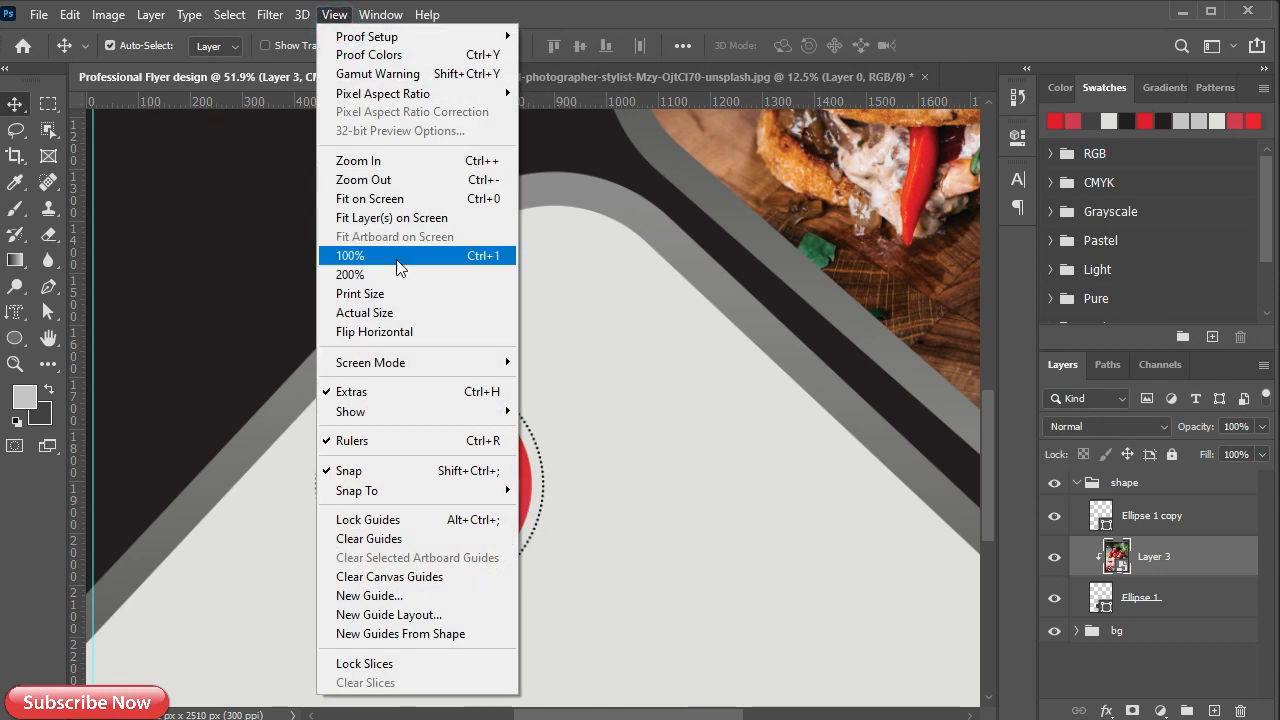
left_click(418, 227)
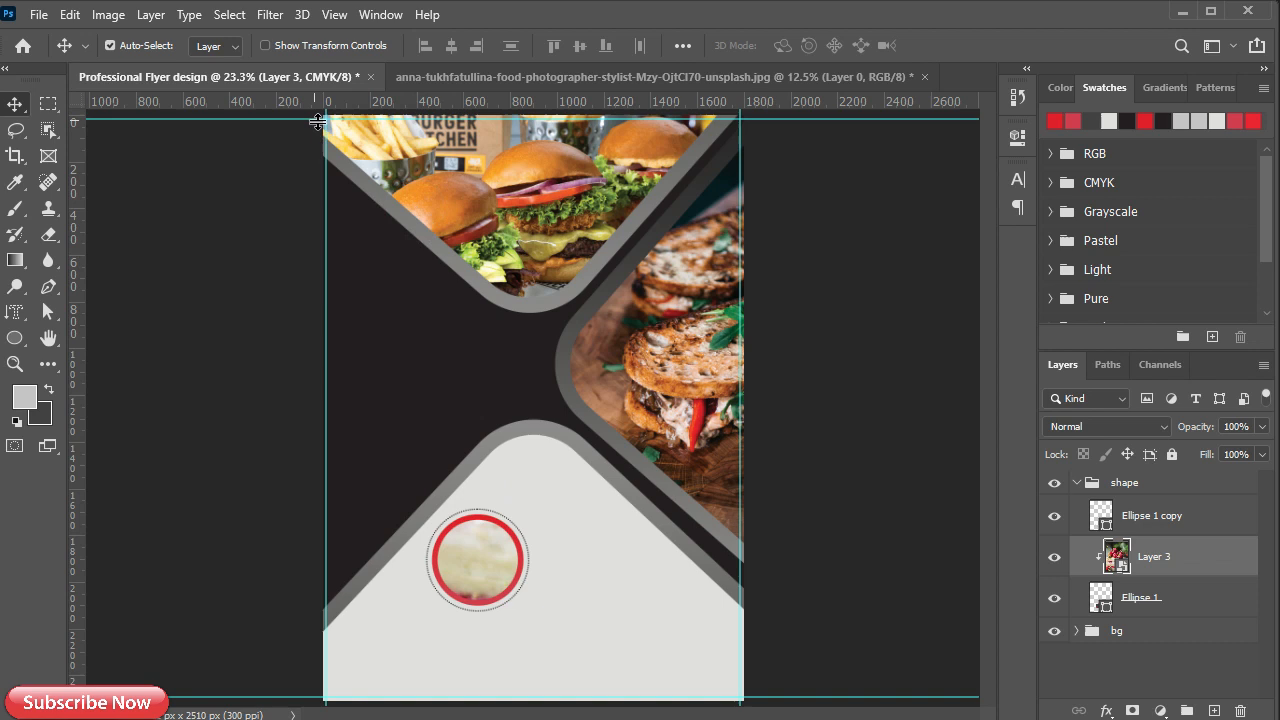
key("ctrl+t")
left_click_drag(403, 46, 270, 45)
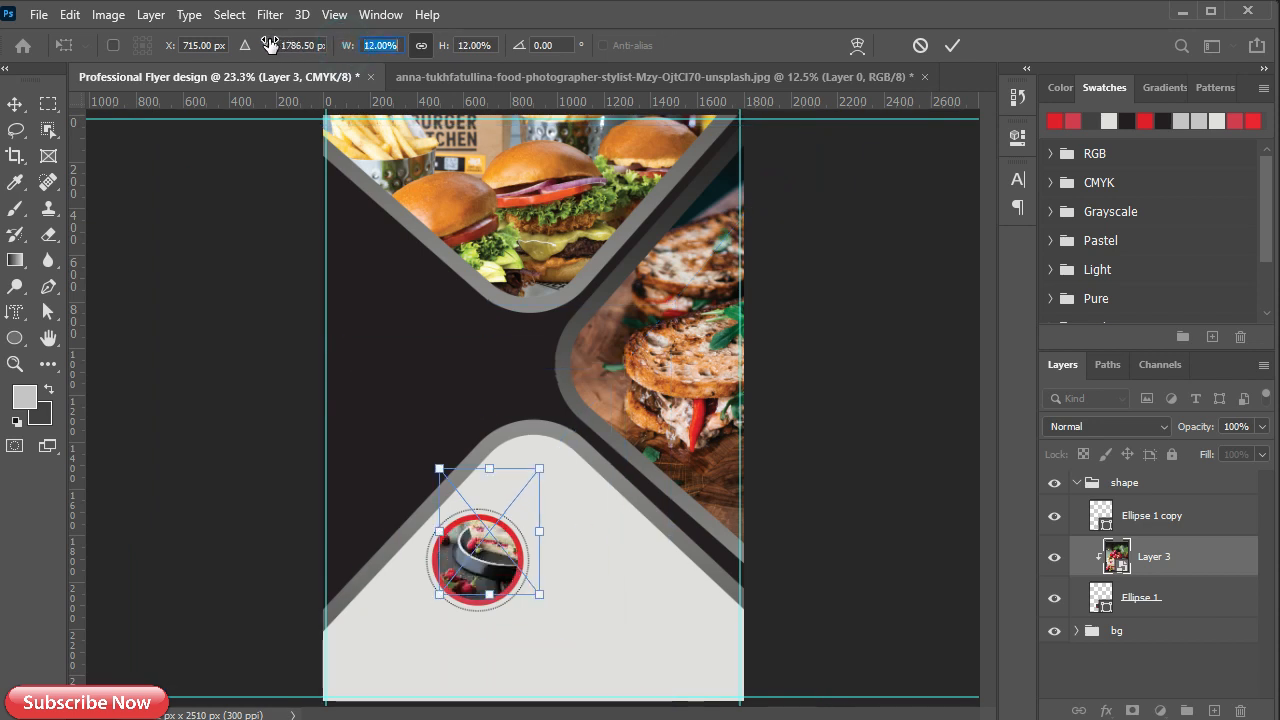
left_click_drag(439, 468, 418, 487)
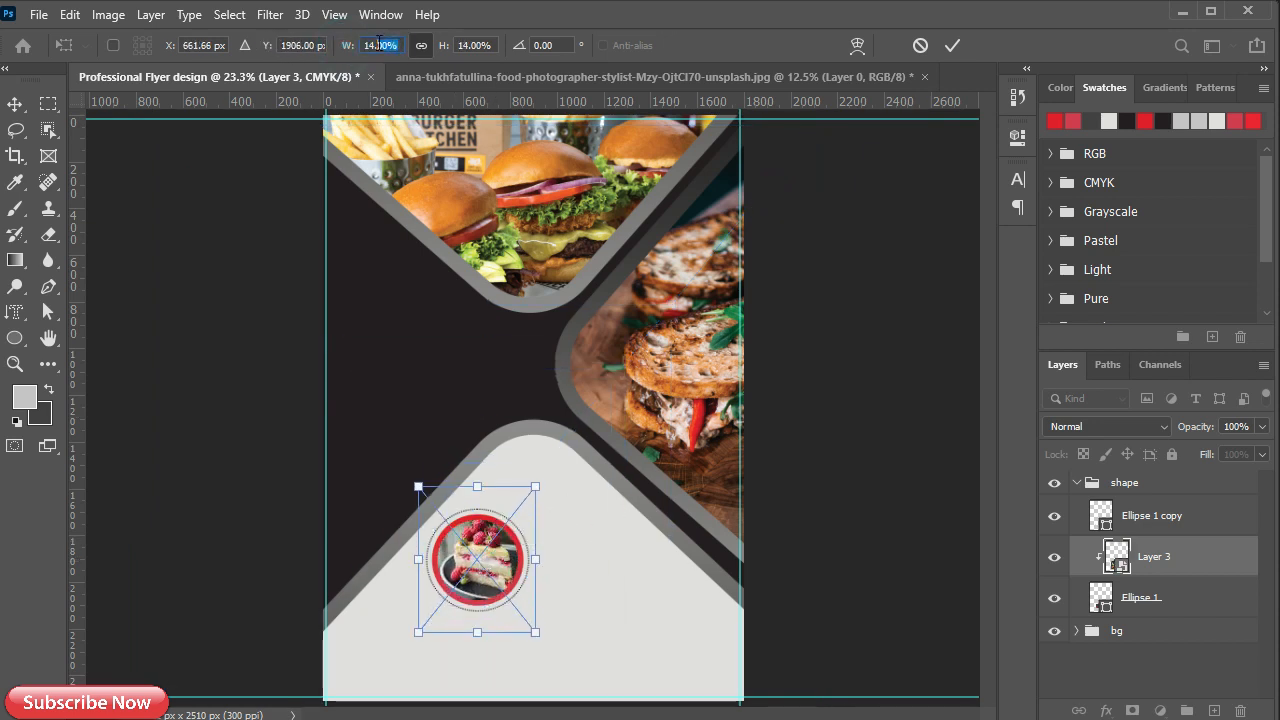
left_click_drag(347, 50, 346, 49)
left_click(952, 45)
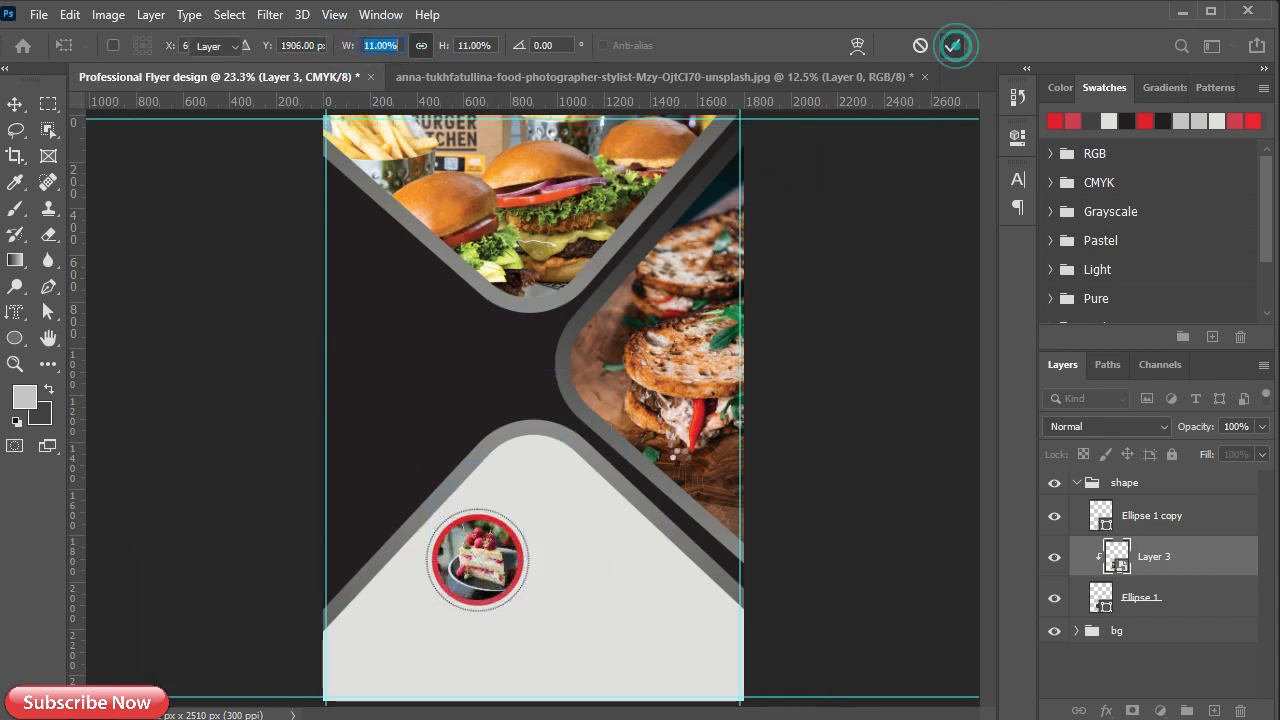
Fine-tune the cake photo's position and size so the cake slice sits centred within the circle
scroll(465, 577, "up", 2)
scroll(466, 578, "up", 4)
left_click_drag(476, 558, 451, 568)
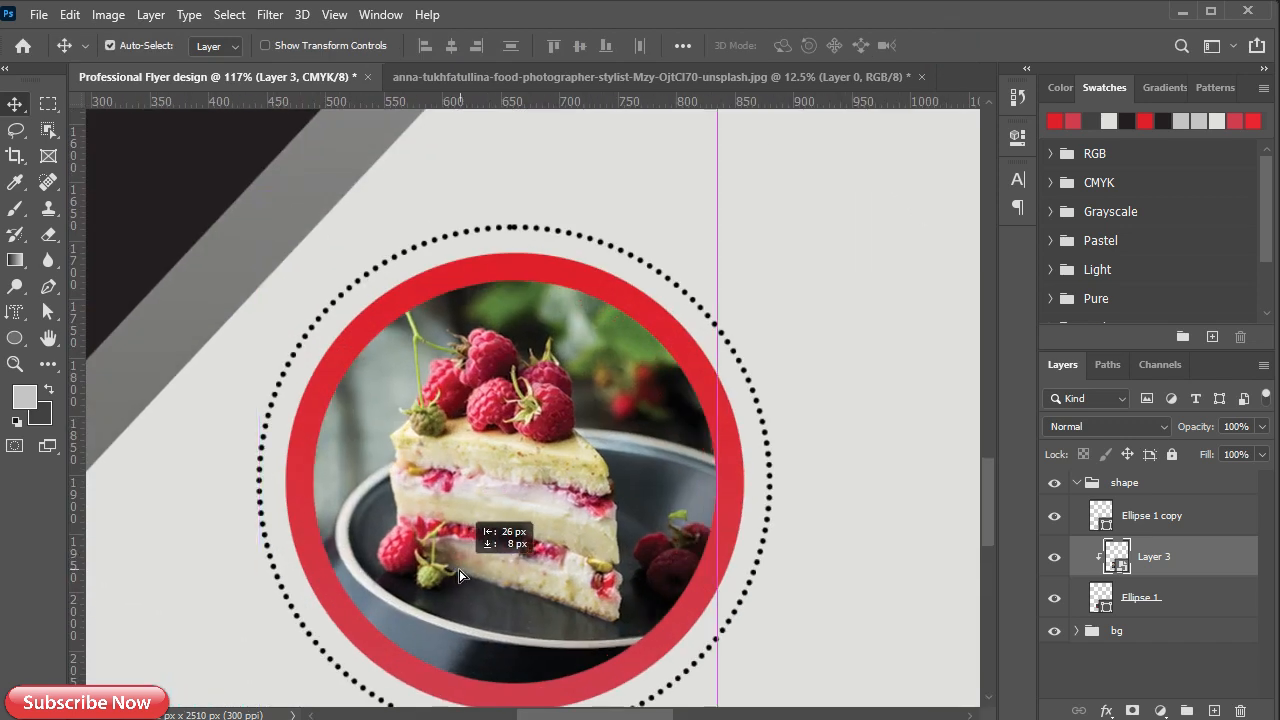
key("ctrl+t")
left_click_drag(534, 528, 584, 519)
left_click_drag(775, 483, 747, 485)
left_click_drag(640, 530, 599, 418)
key("Return")
scroll(467, 399, "down", 6)
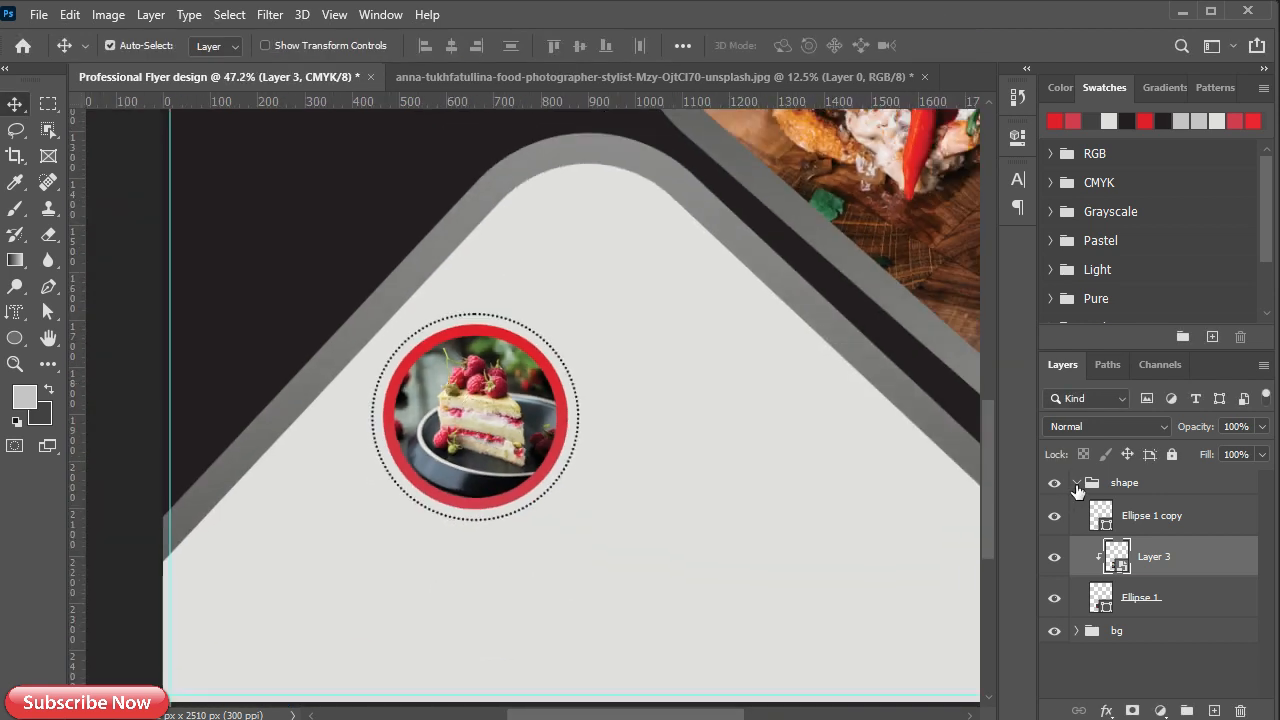
Collapse the circle's group and duplicate it twice
left_click(1076, 484)
key("ctrl+j")
key("ctrl+j")
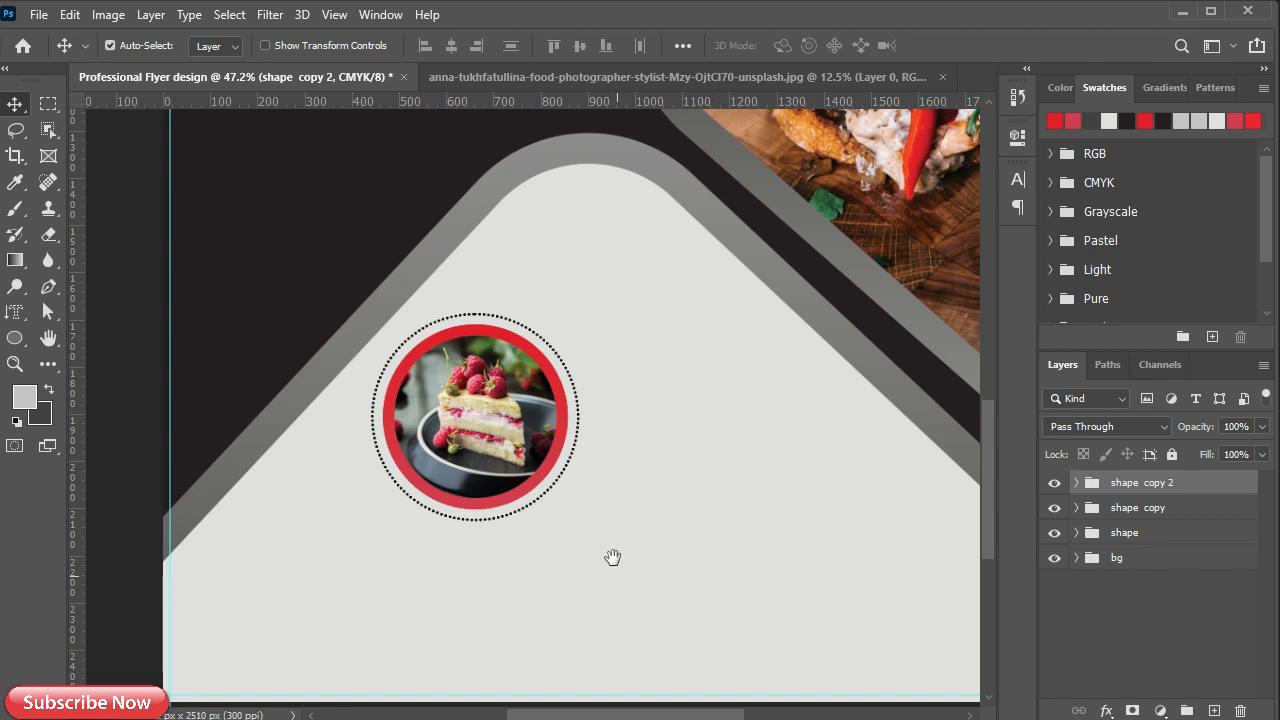
Move the original shape group down to the lower-left part of the light area
left_click_drag(612, 557, 600, 491)
left_click(1140, 531)
key("ctrl+t")
left_click_drag(425, 375, 320, 479)
left_click(1122, 512)
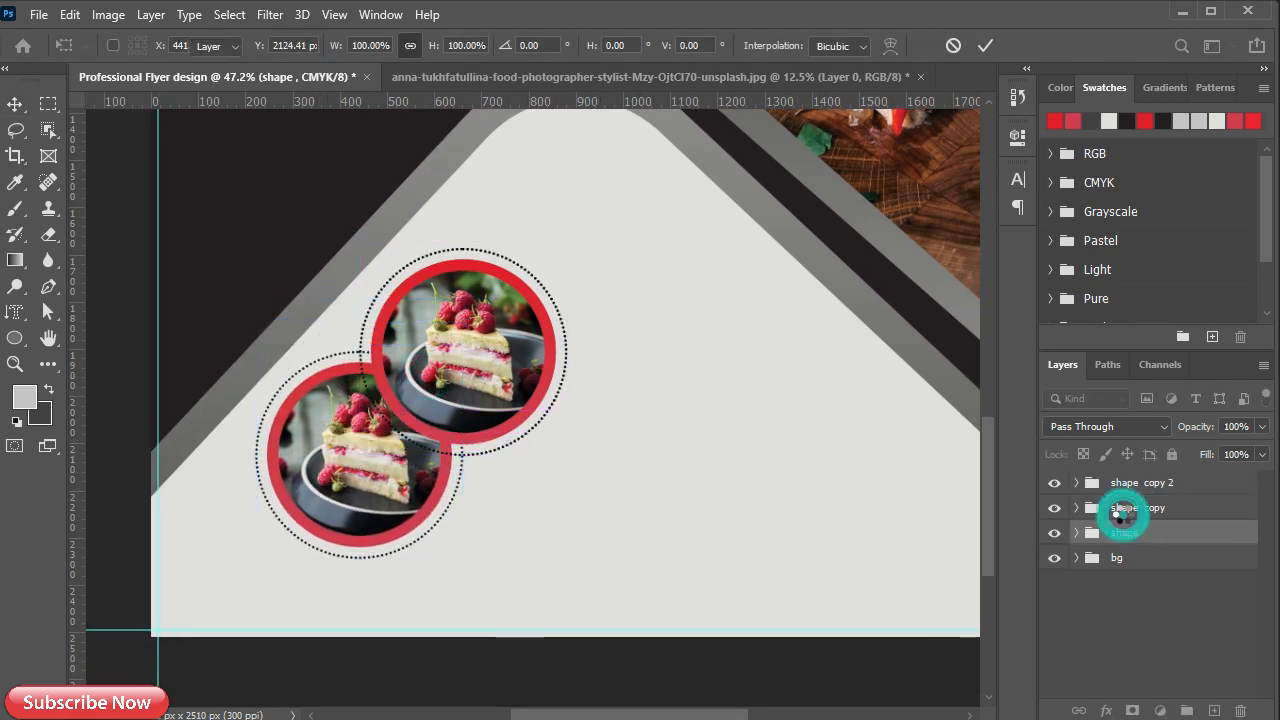
Move the two shape group copies to the middle and right of the light area, forming a row of three
key("ctrl+t")
left_click_drag(454, 341, 593, 437)
left_click(1141, 483)
key("ctrl+t")
left_click_drag(454, 358, 856, 463)
key("space")
left_click_drag(856, 462, 751, 470)
left_click(992, 46)
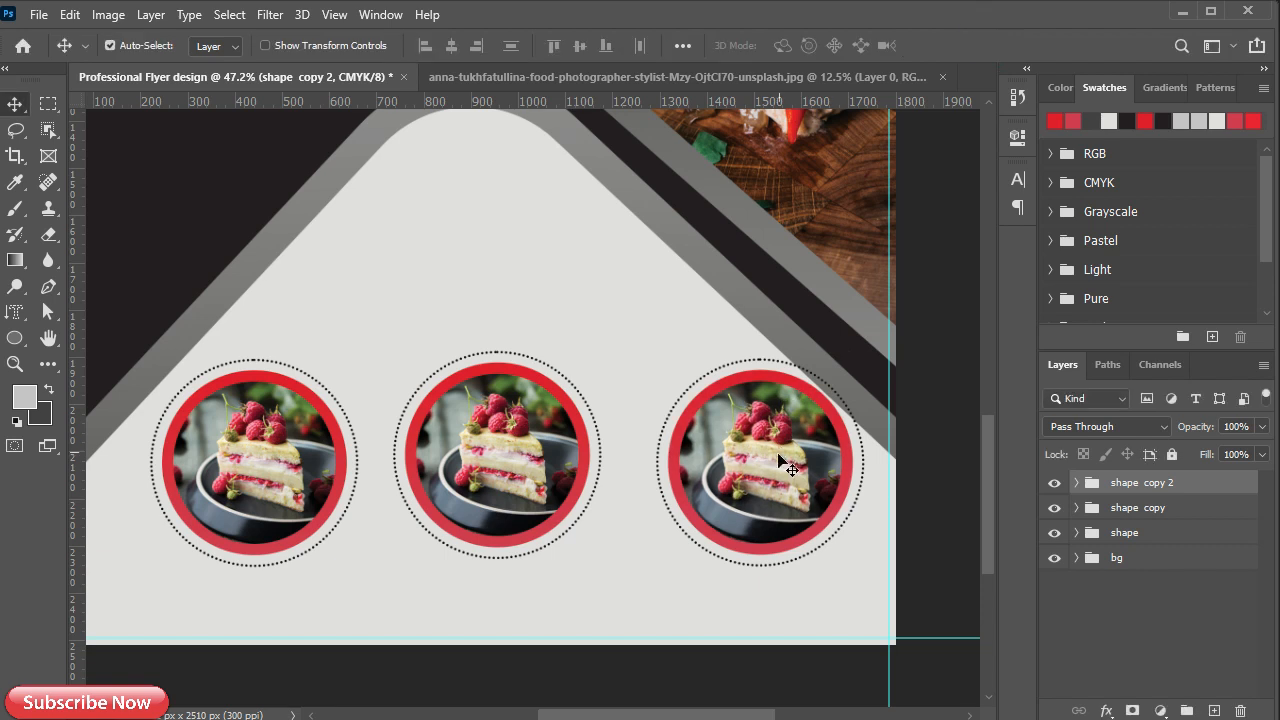
Delete the cake photo from the right and middle circle groups
left_click(760, 465)
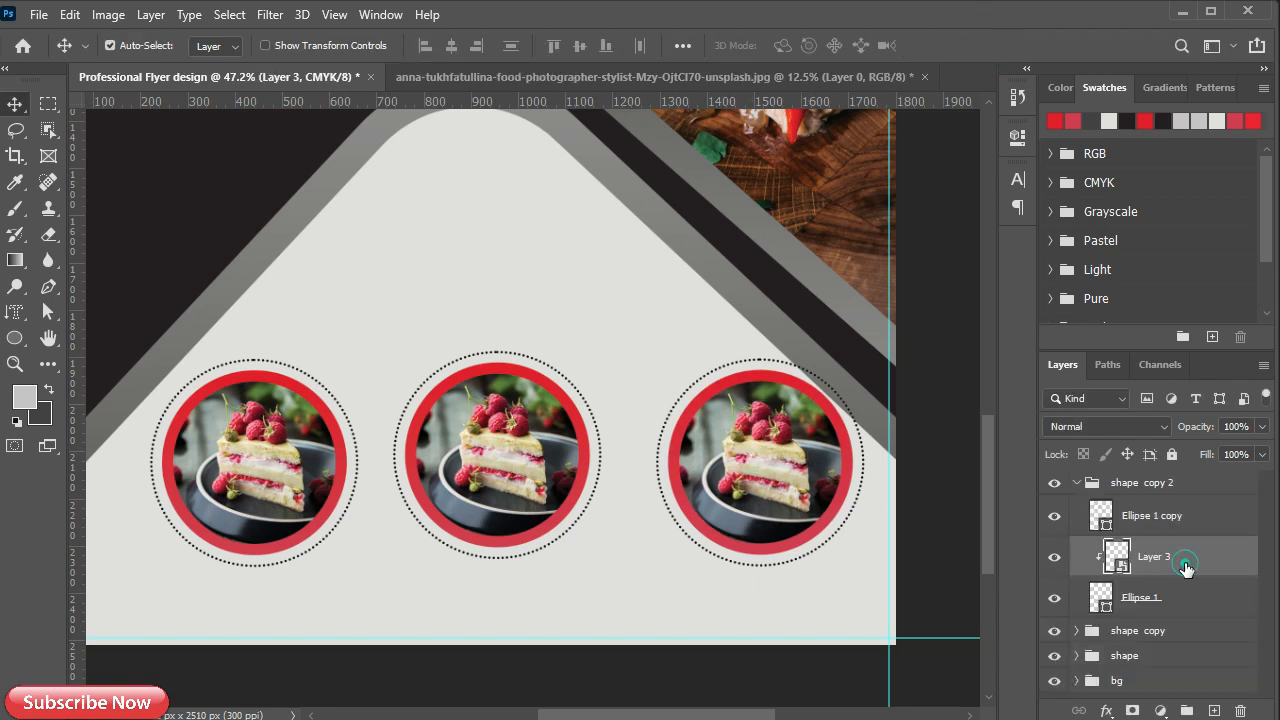
key("Delete")
left_click(500, 443)
key("Delete")
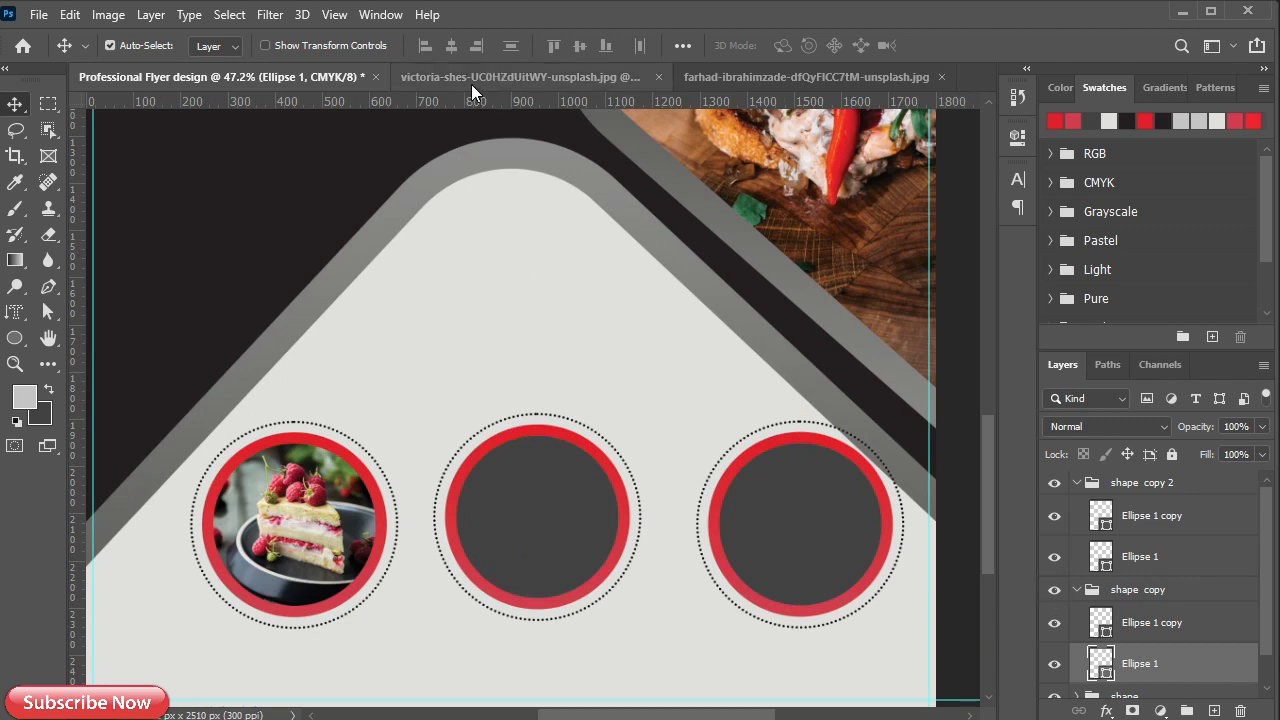
Bring the grilled meat photo into the flyer above the middle circle's base and convert it to a smart object
left_click(471, 80)
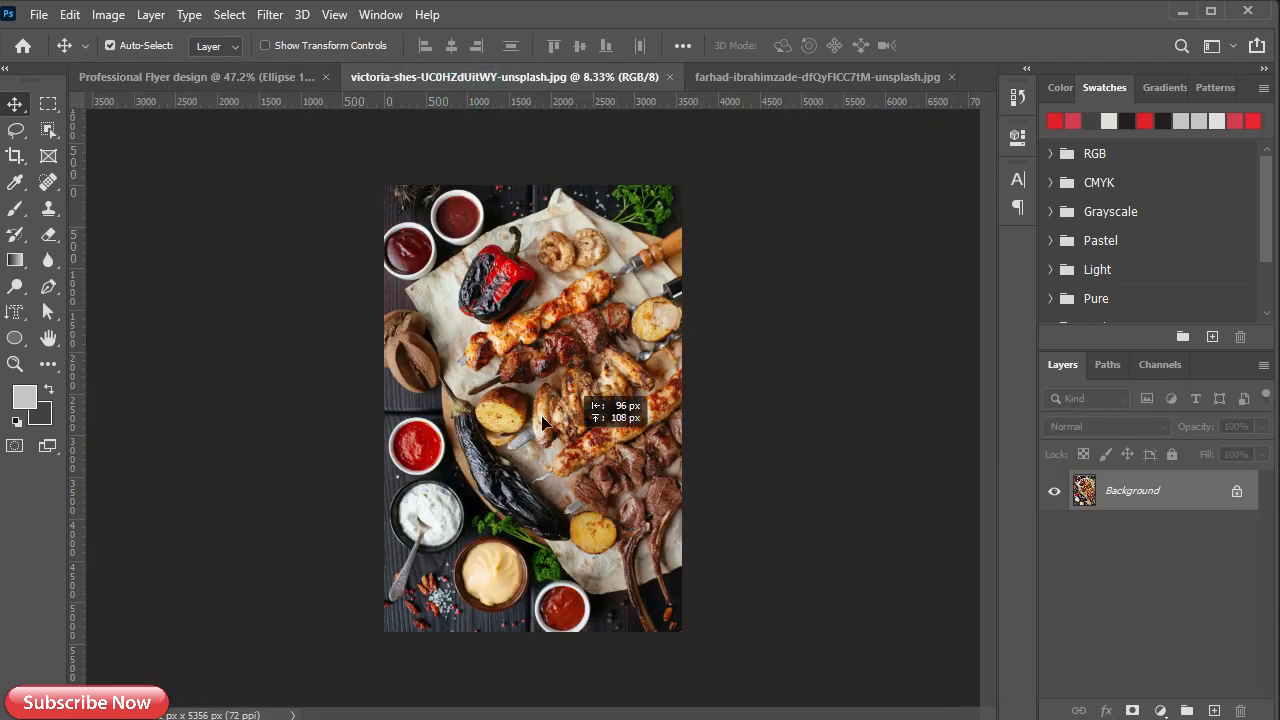
left_click_drag(250, 88, 490, 480)
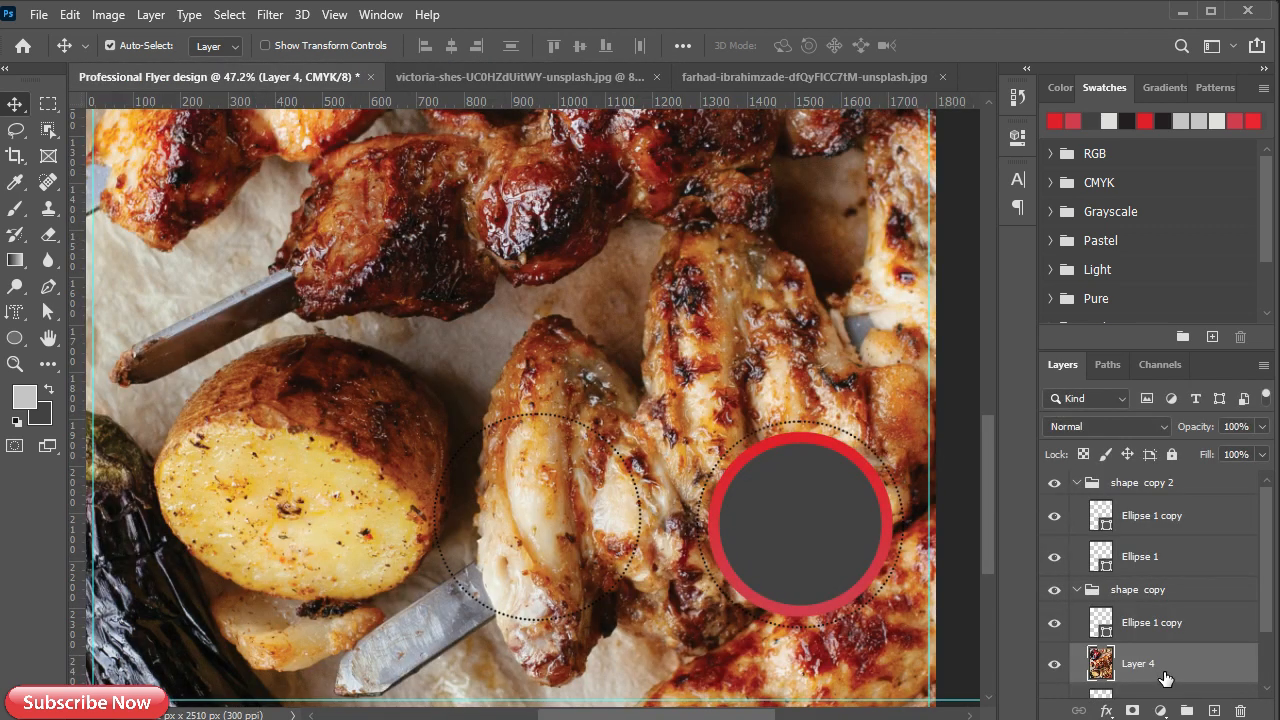
right_click(1165, 678)
left_click(968, 291)
Scale the grilled meat photo to about 11.62%, mirrored horizontally, and place it over the middle circle
key("ctrl+t")
left_click_drag(345, 47, 374, 53)
left_click_drag(525, 524, 622, 624)
left_click_drag(520, 542, 551, 550)
left_click_drag(467, 405, 402, 374)
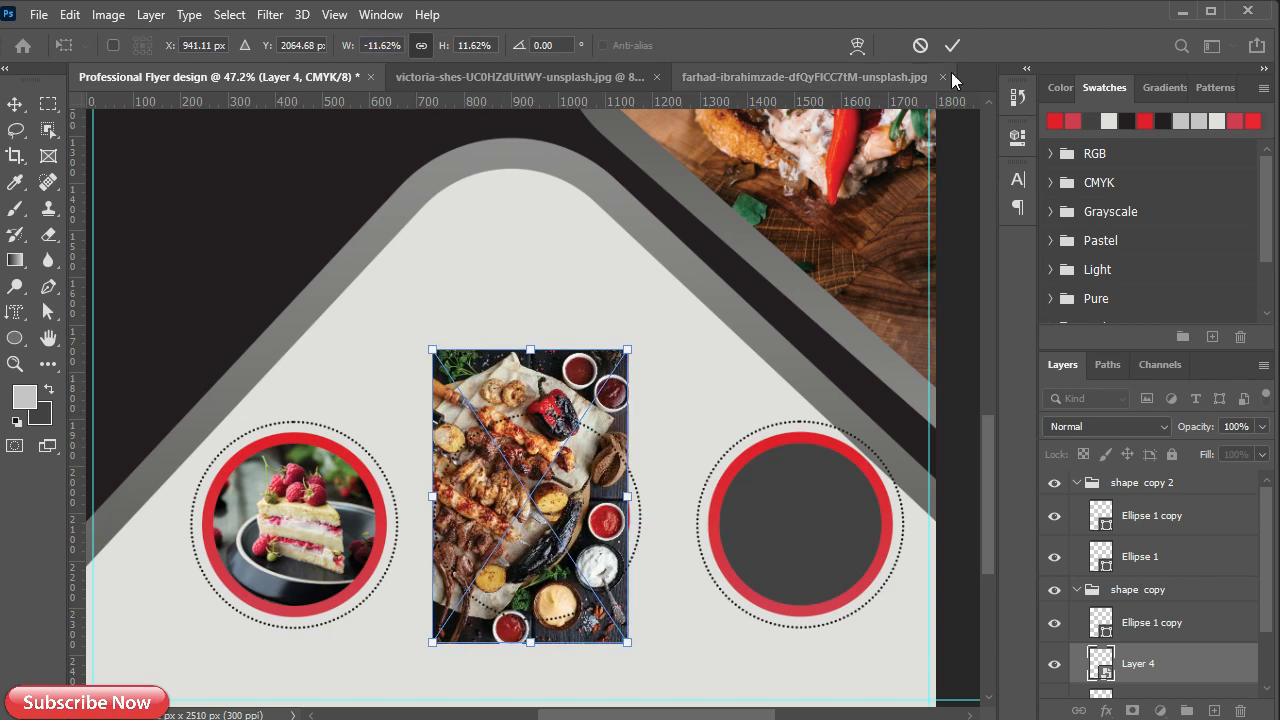
left_click(952, 45)
Clip the grilled meat photo to the middle circle, then shrink it slightly and reposition it inside the ring
scroll(1135, 680, "down", 1)
left_click(1129, 658, "alt")
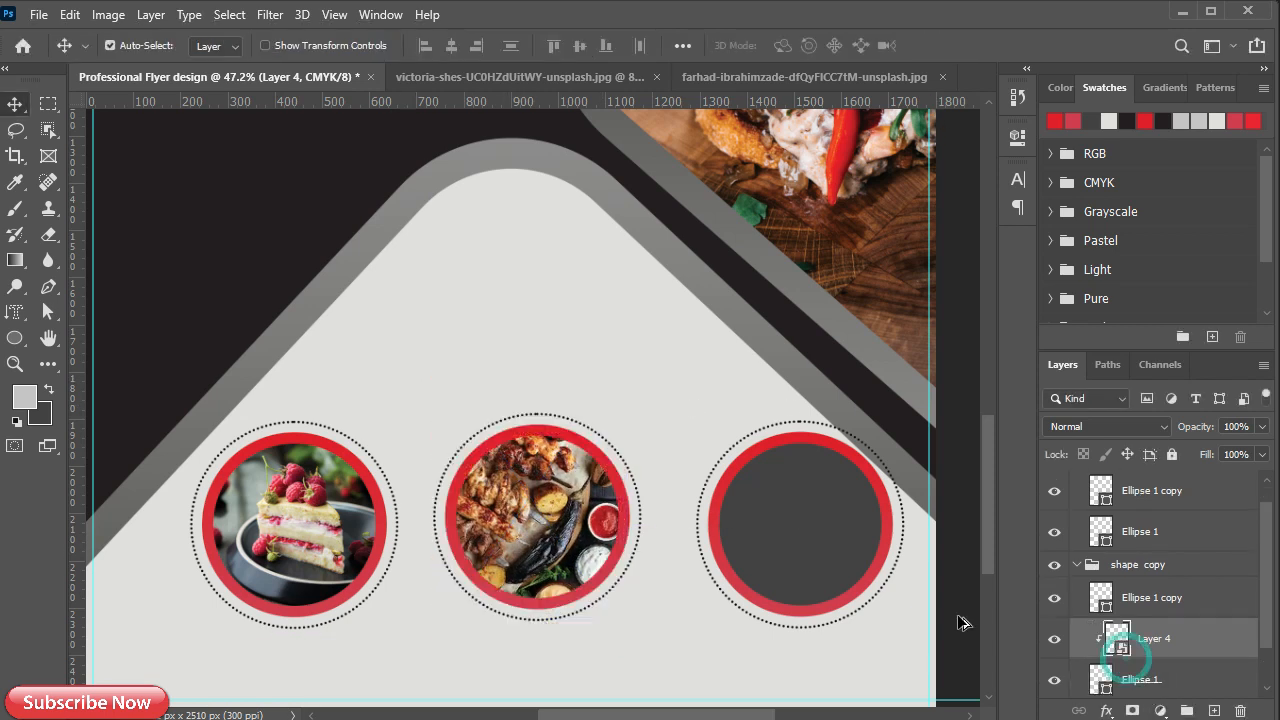
left_click_drag(509, 517, 517, 537)
key("ctrl+t")
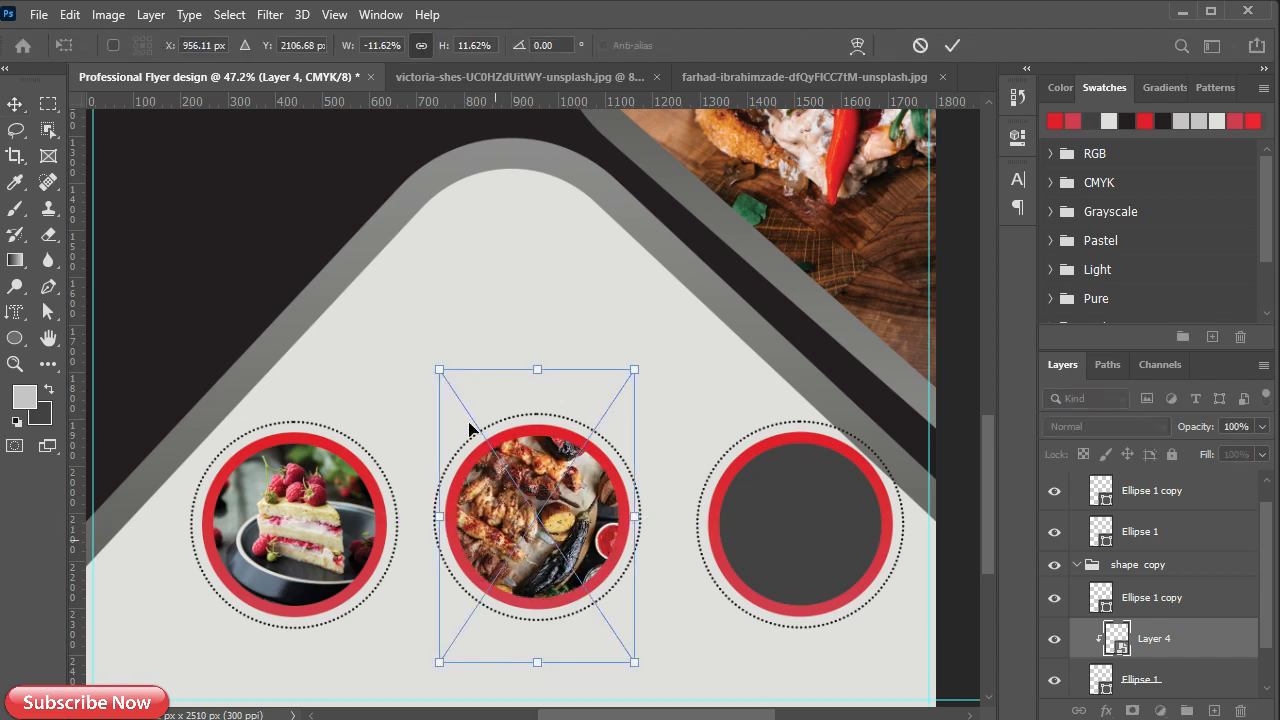
left_click_drag(441, 373, 448, 384)
left_click_drag(498, 531, 503, 526)
left_click(953, 45)
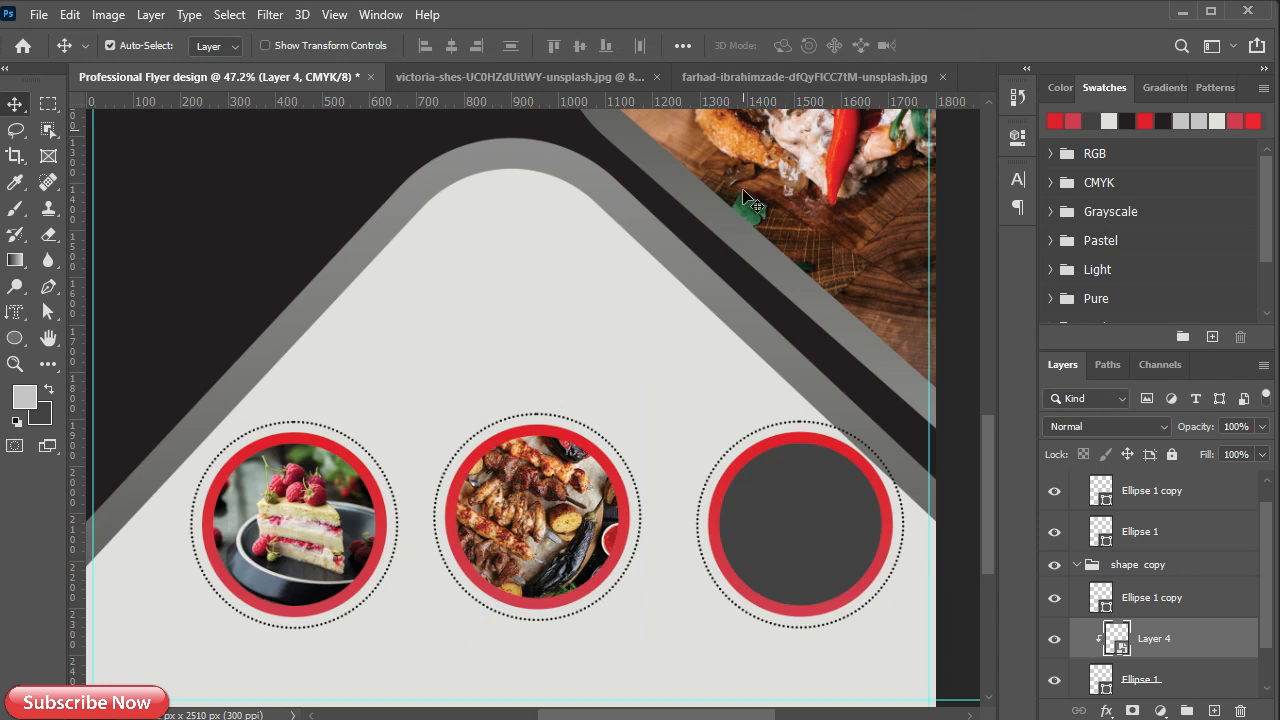
Close the grilled meat photo document and bring the grilled vegetable platter photo into the flyer
left_click(657, 77)
left_click(650, 78)
left_click(257, 80)
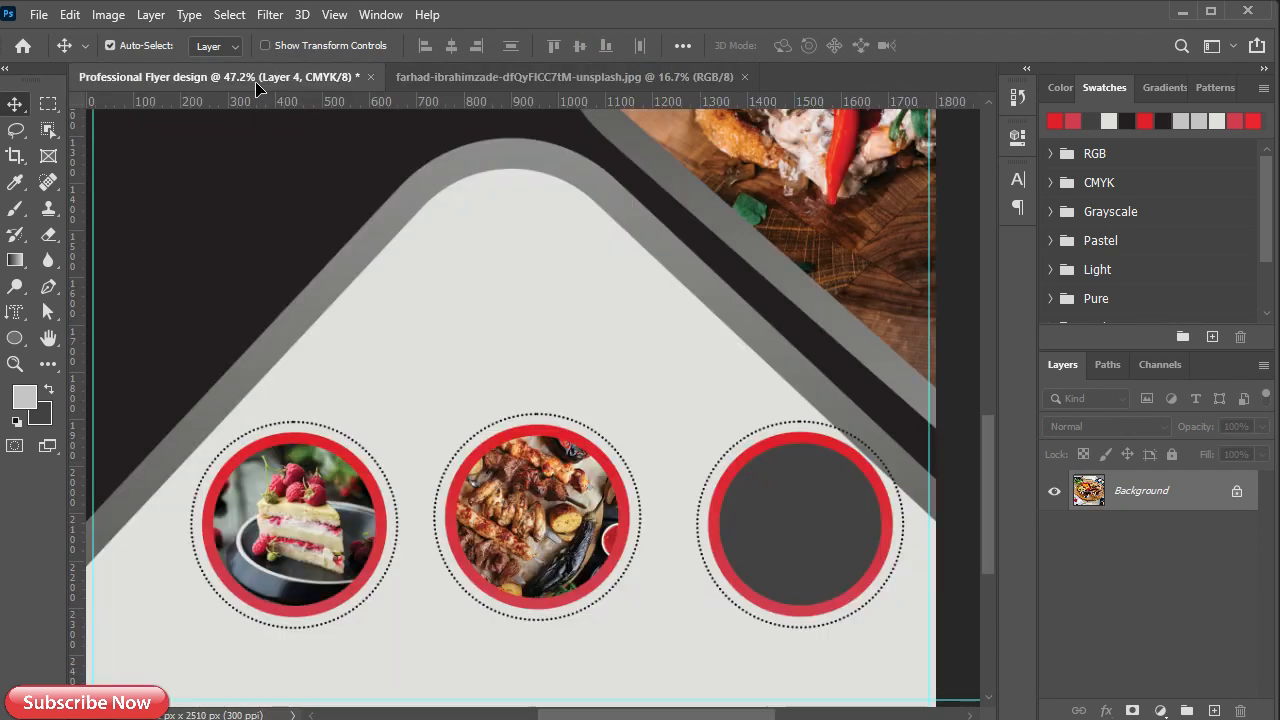
key("ctrl+v")
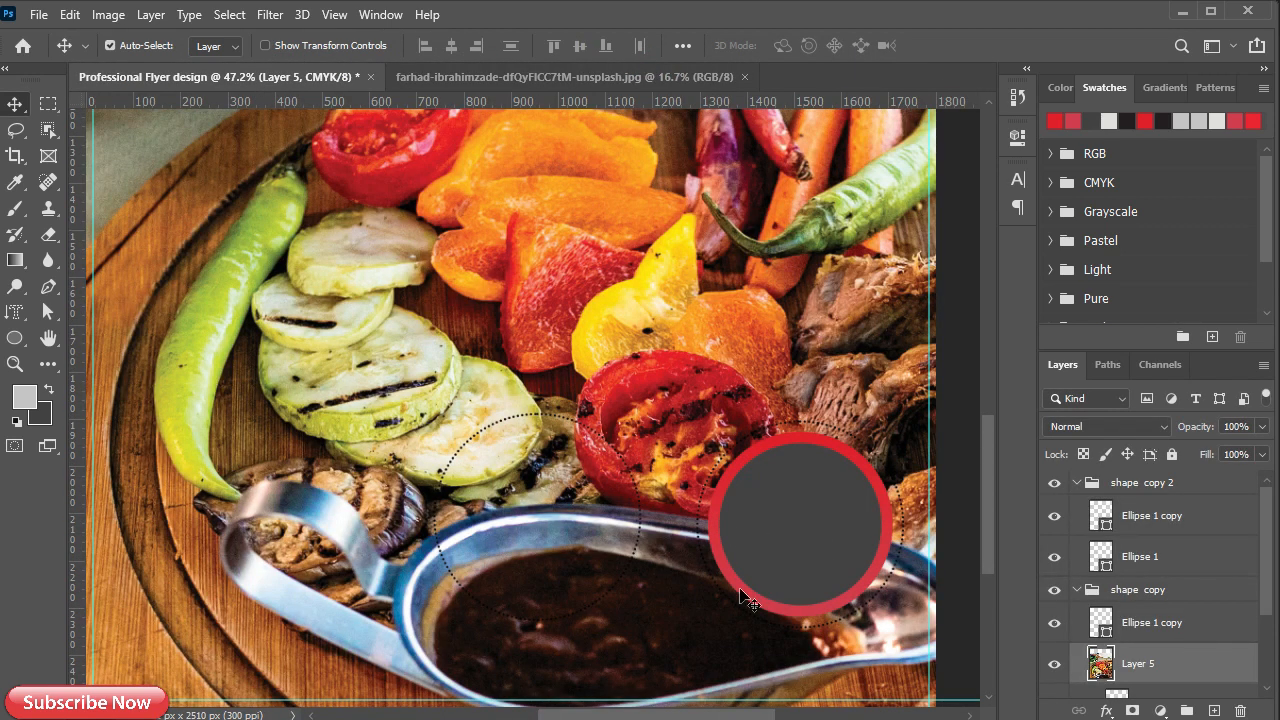
Move the vegetable platter layer into the right circle's group, clip it to the base circle and convert it to a smart object
left_click_drag(740, 597, 567, 573)
left_click_drag(1195, 668, 1156, 571)
left_click(1141, 576, "alt")
right_click(1180, 562)
left_click(984, 277)
Scale the vegetable platter photo to about 12.4%, mirrored horizontally, and position it inside the right circle's ring
key("ctrl+t")
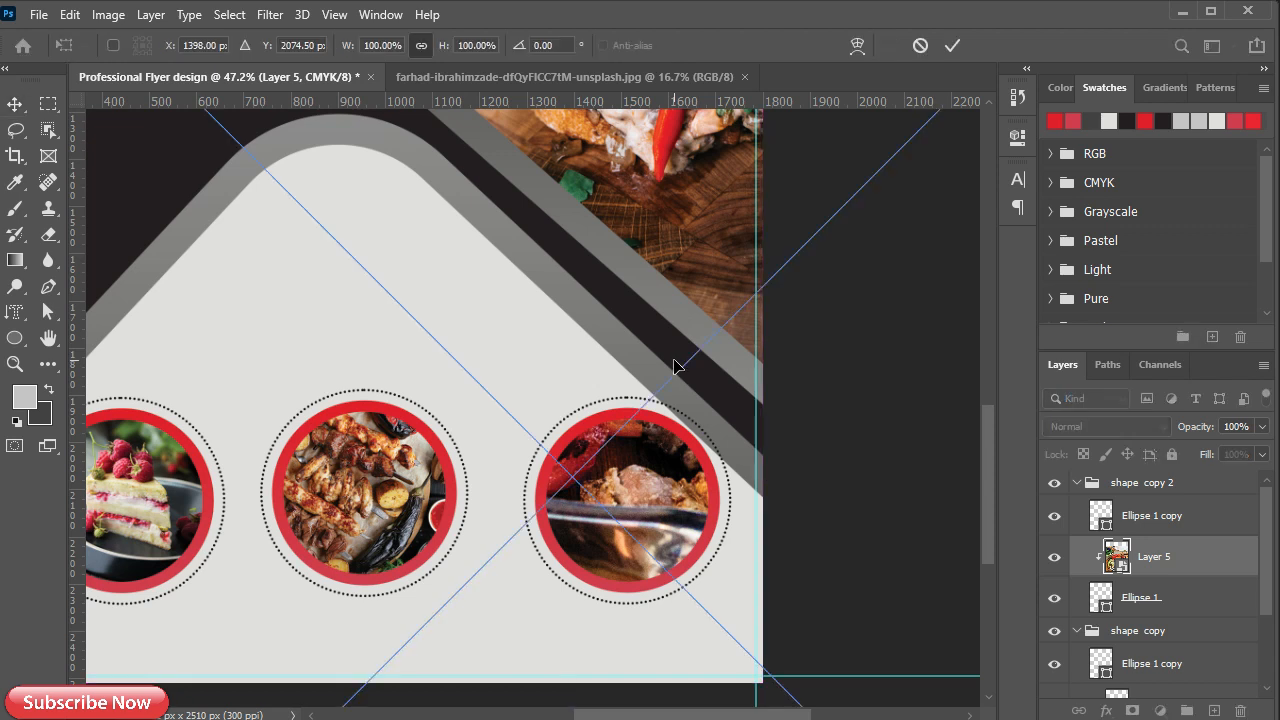
left_click_drag(343, 48, 241, 46)
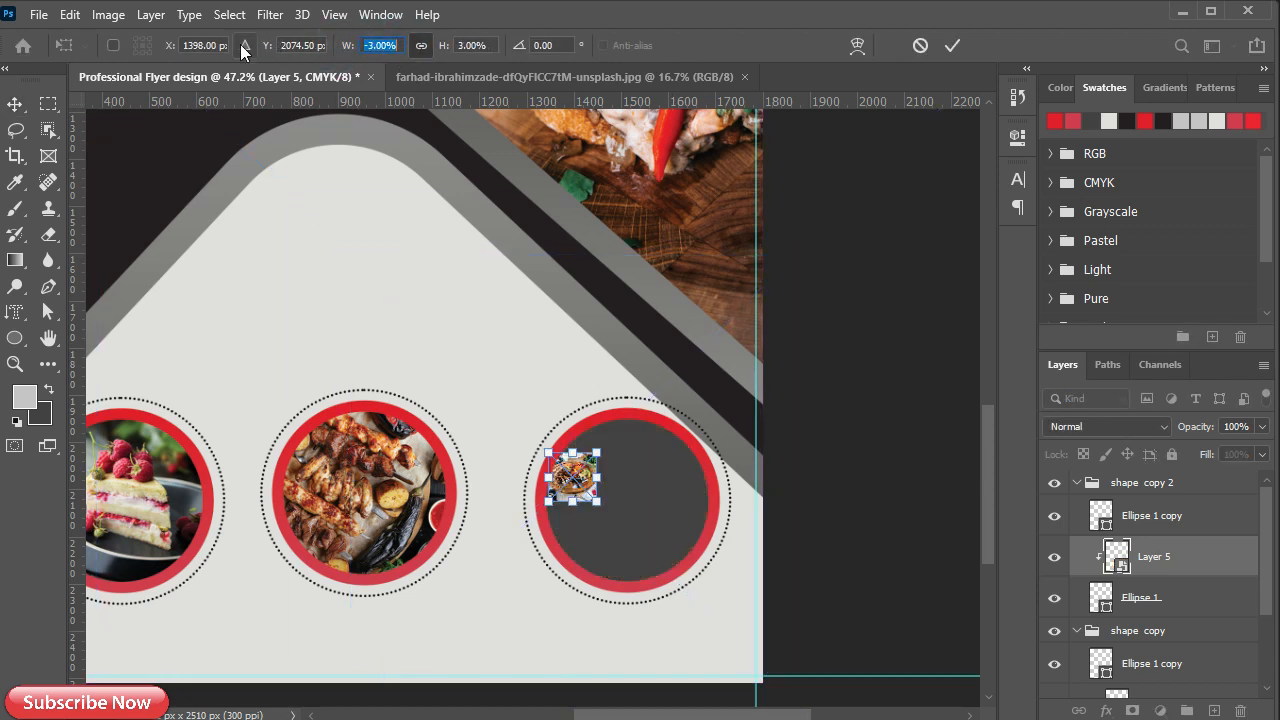
left_click_drag(604, 503, 720, 571)
left_click_drag(537, 406, 443, 366)
left_click_drag(670, 538, 655, 512)
left_click_drag(754, 500, 738, 506)
left_click_drag(608, 517, 620, 527)
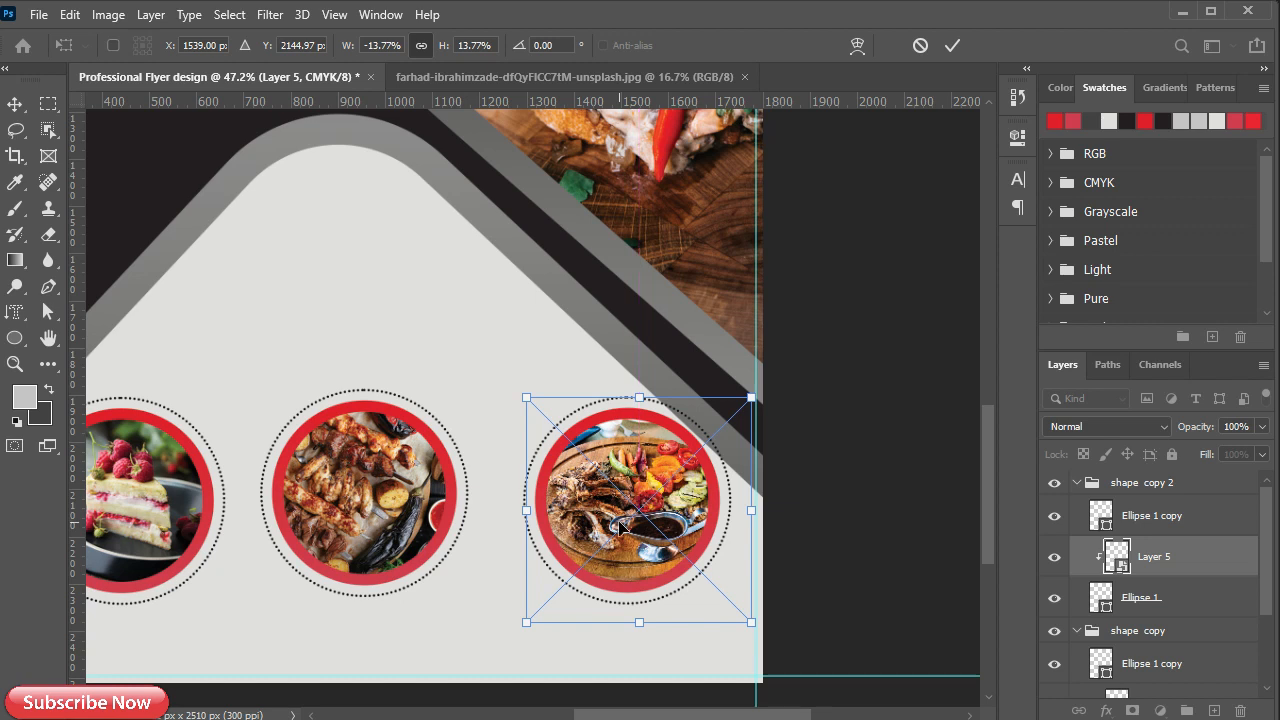
left_click_drag(751, 516, 734, 518)
mouse_move(597, 534)
left_mouse_down()
mouse_move(608, 545)
mouse_move(598, 517)
left_mouse_up()
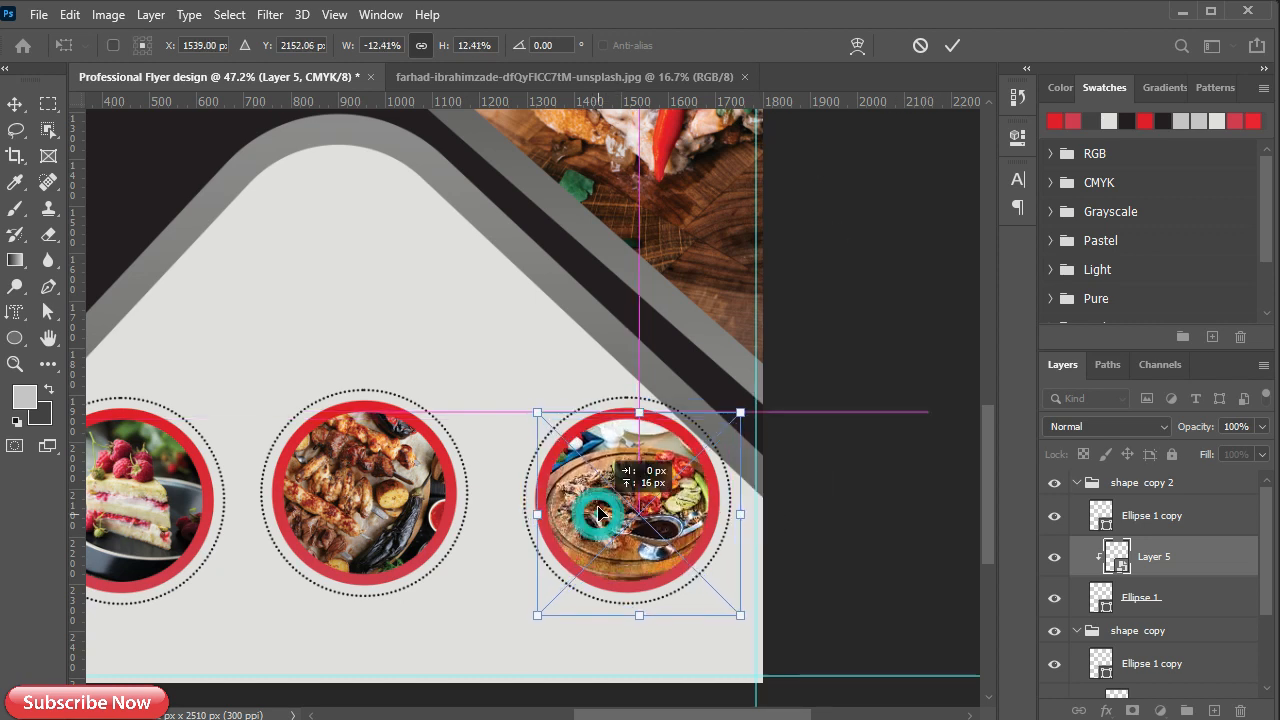
left_click(958, 48)
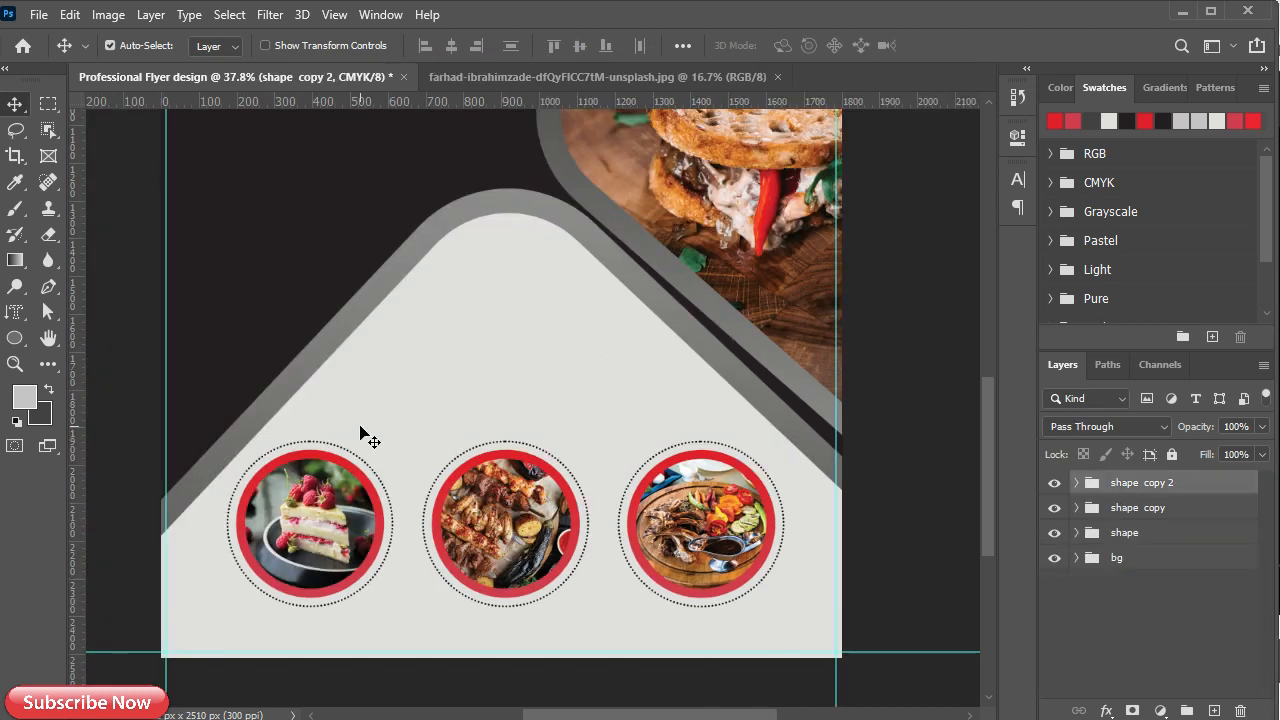
Draw a starburst badge custom shape about 121 px wide above the circles and fill it with the red sampled from the ring
left_click_drag(15, 338, 80, 438)
left_click_drag(397, 399, 422, 421)
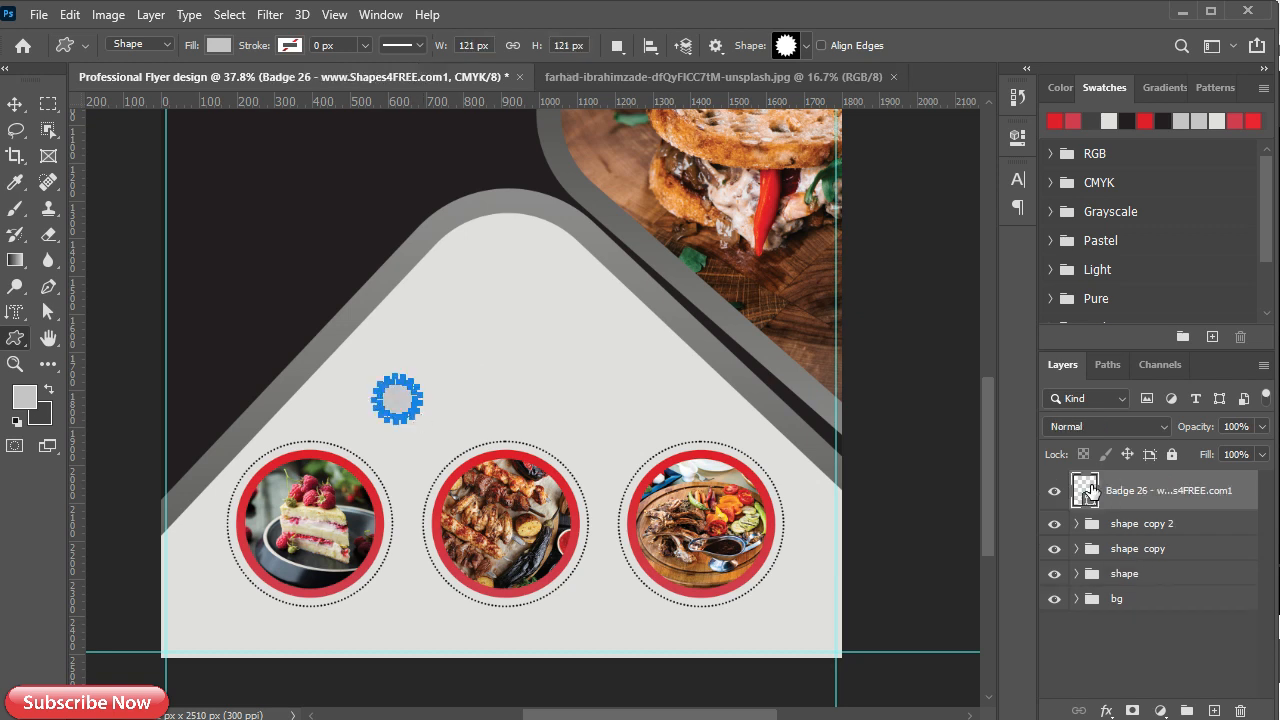
double_click(1088, 490)
left_click_drag(405, 334, 86, 510)
left_click(300, 452)
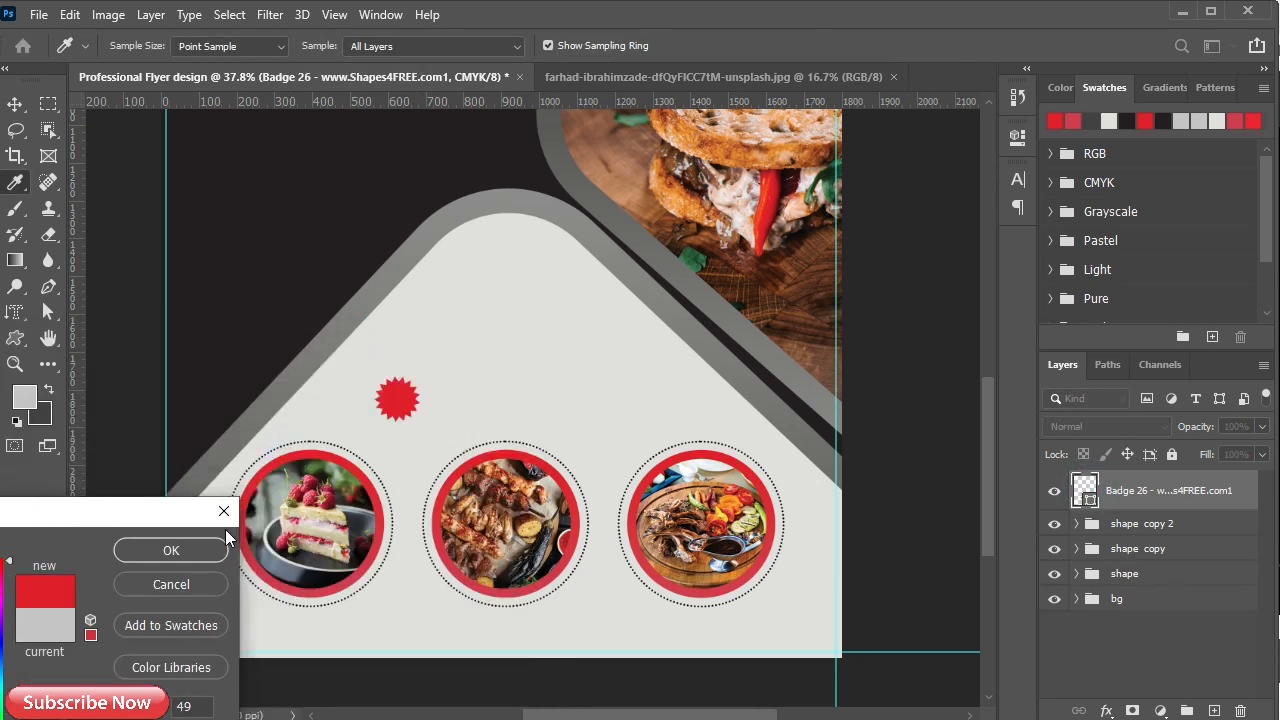
left_click(191, 545)
Move the red starburst badge onto the top edge of the cake circle
key("v")
scroll(394, 429, "up", 3)
left_click_drag(394, 388, 270, 486)
scroll(300, 488, "up", 3)
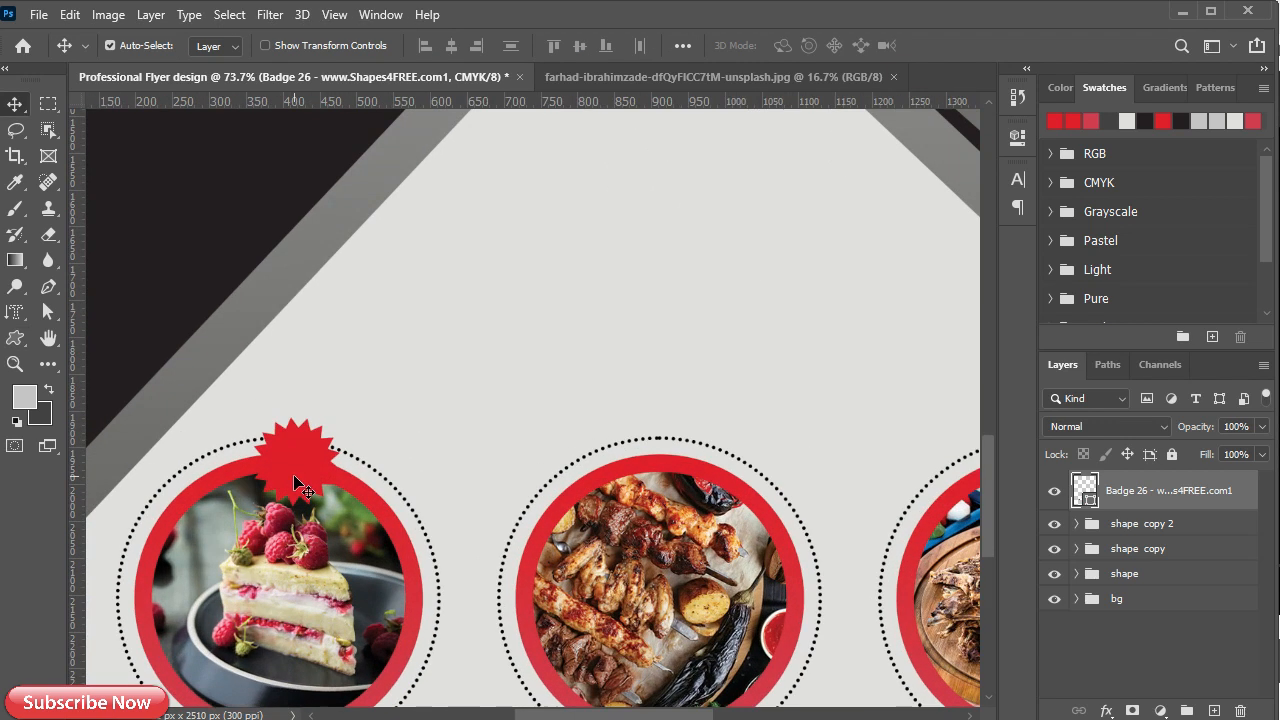
Give the starburst badge a light grey 3 px stroke and nudge it slightly to the right
key("u")
left_click(218, 45)
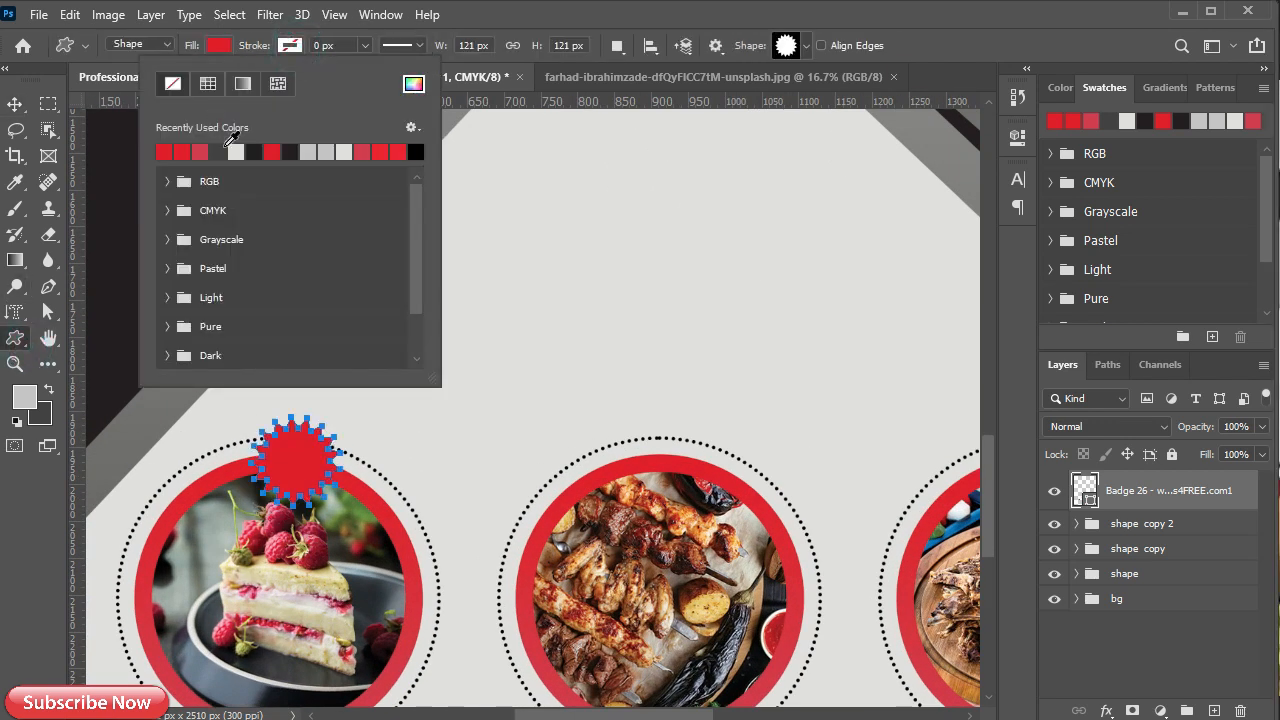
left_click(235, 151)
left_click(335, 45)
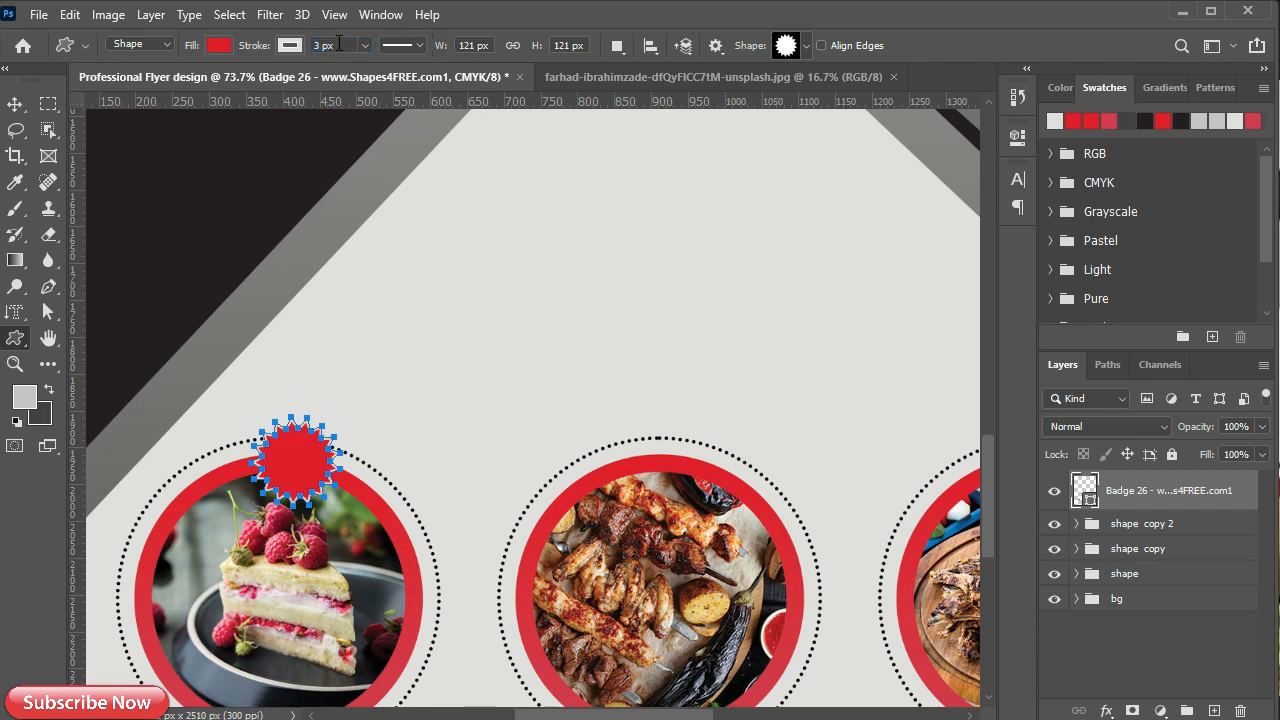
key("v")
left_click_drag(295, 478, 304, 476)
Change the alignment of the starburst badge's stroke
key("u")
left_click(420, 45)
left_click(333, 256)
left_click(334, 311)
key("v")
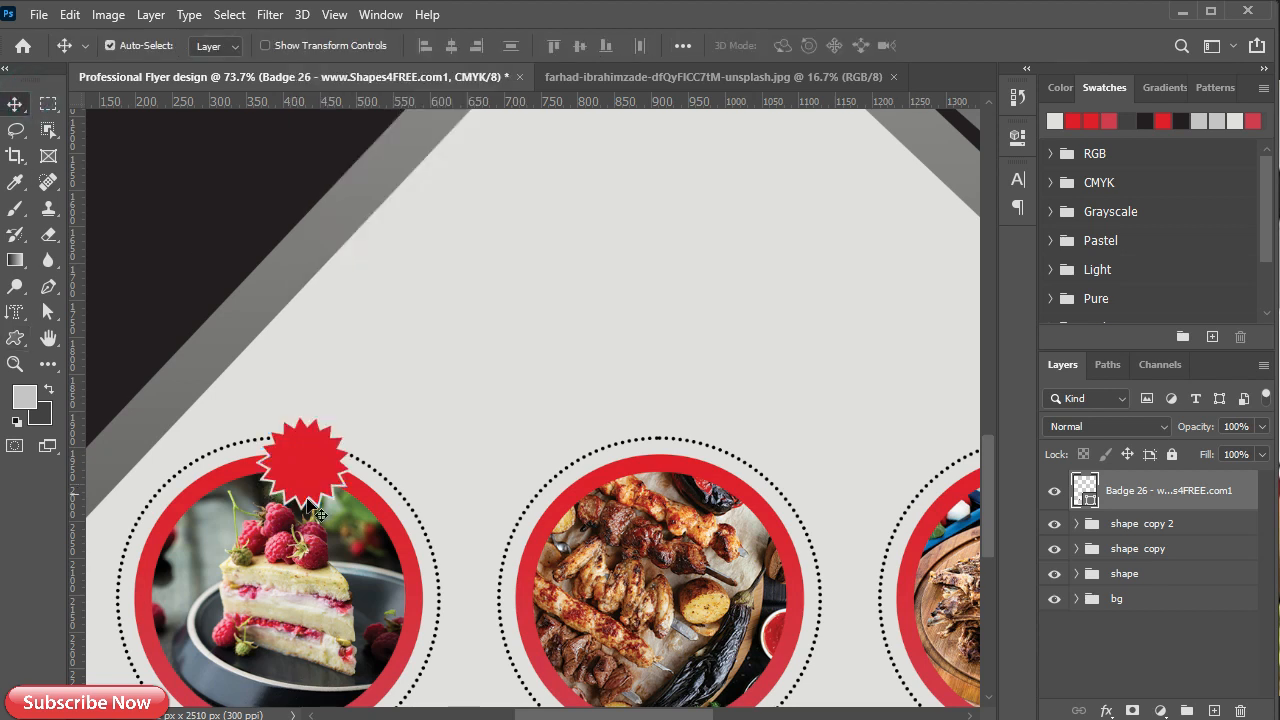
Add the horizontal text "3.5 $" in Roboto Regular at 24 pt on the blank area above the circles
scroll(307, 501, "up", 2)
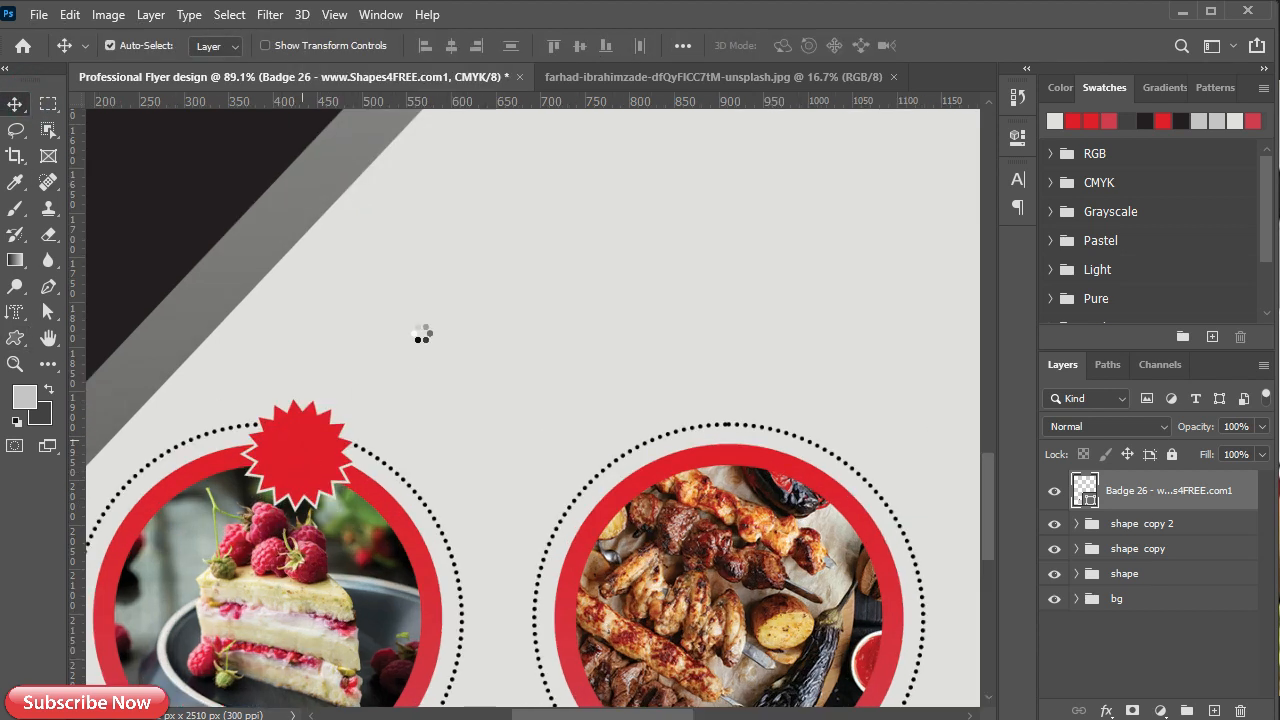
left_click_drag(15, 312, 90, 306)
left_click(502, 315)
key("BackSpace")
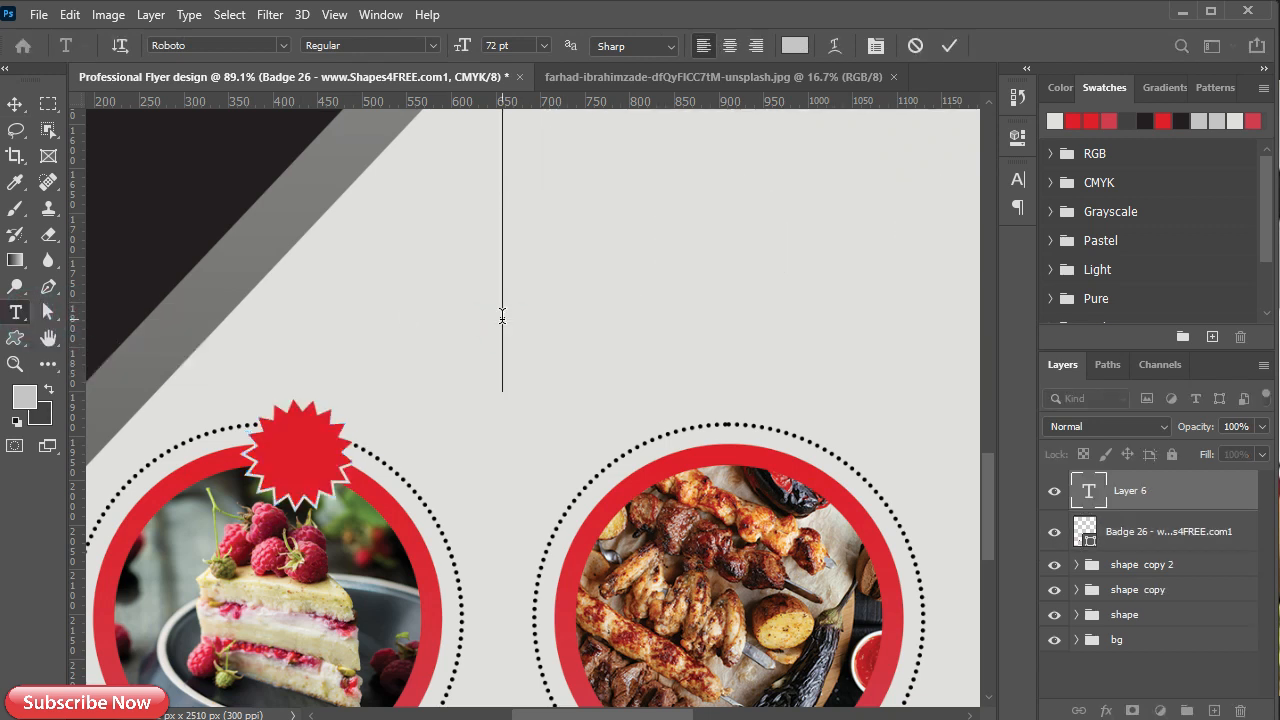
left_click(1018, 179)
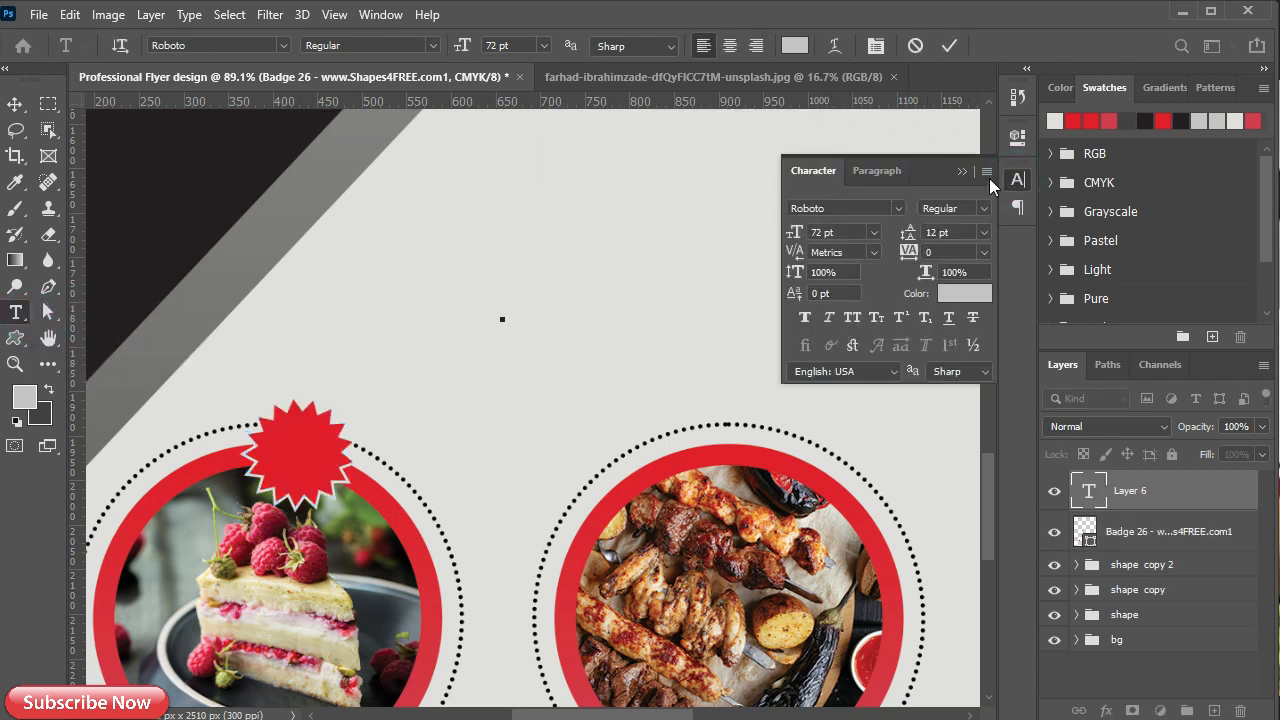
left_click(874, 233)
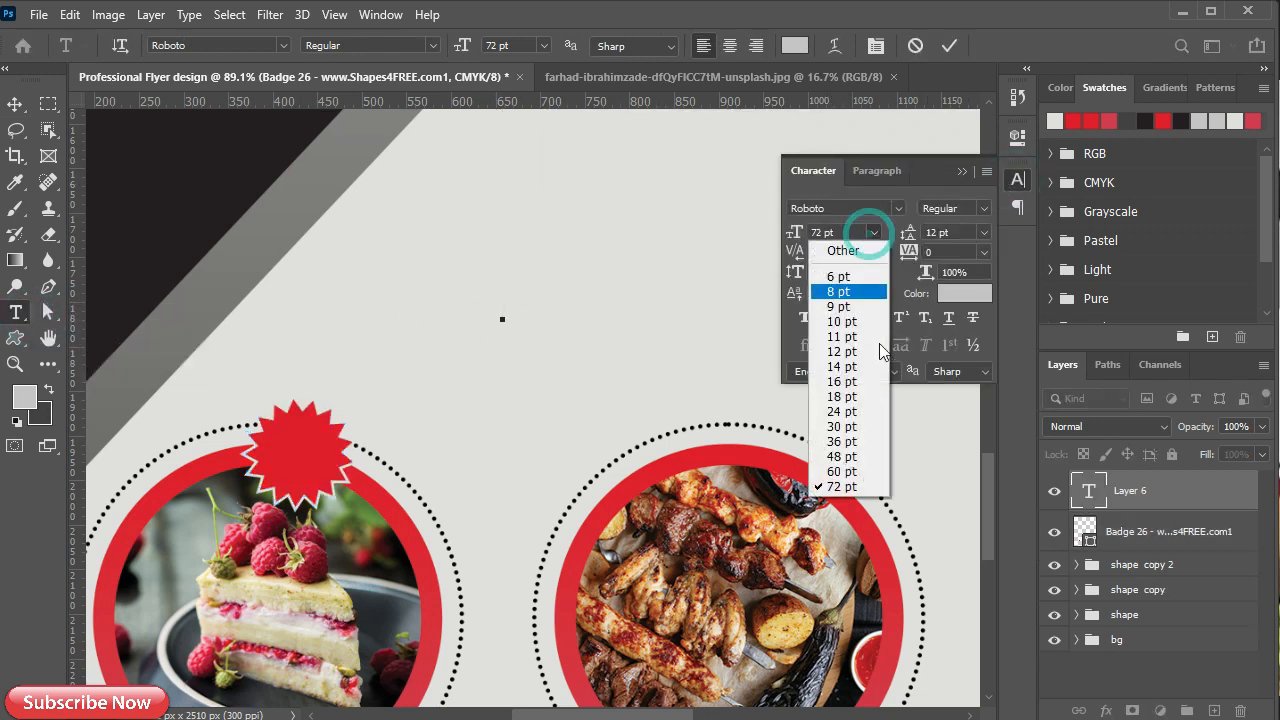
left_click(963, 172)
type("3.")
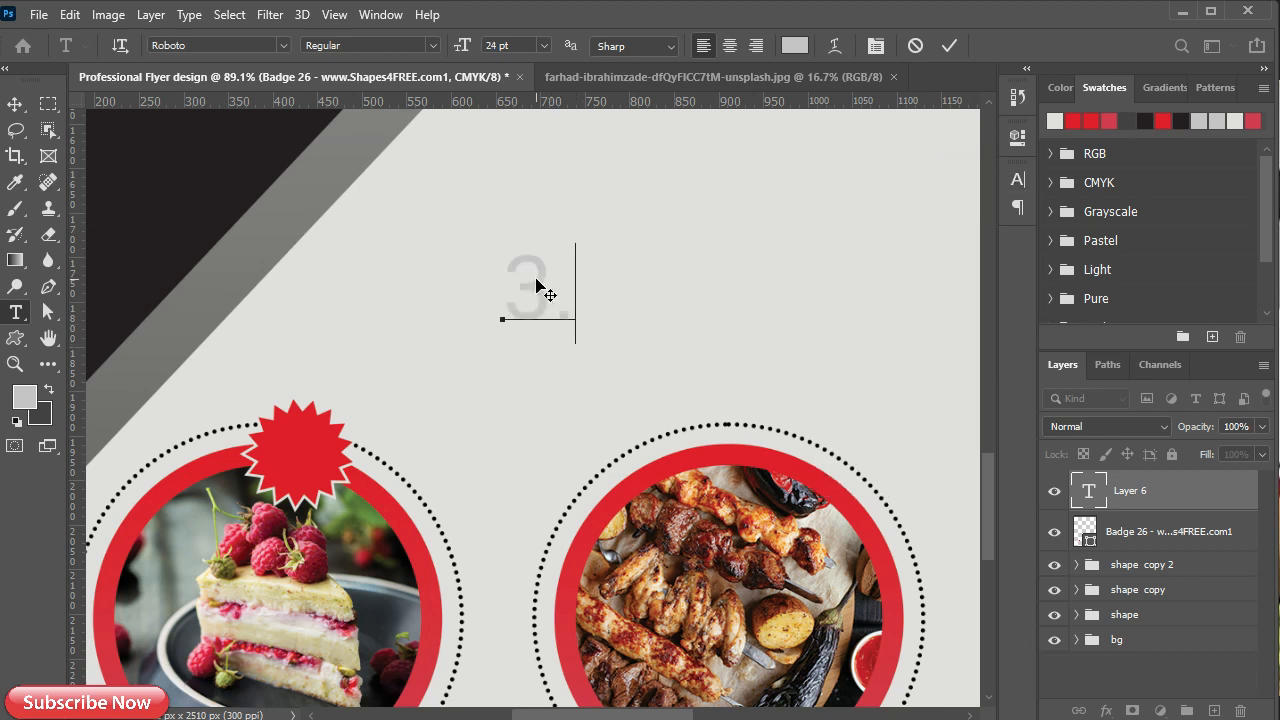
type("5 $")
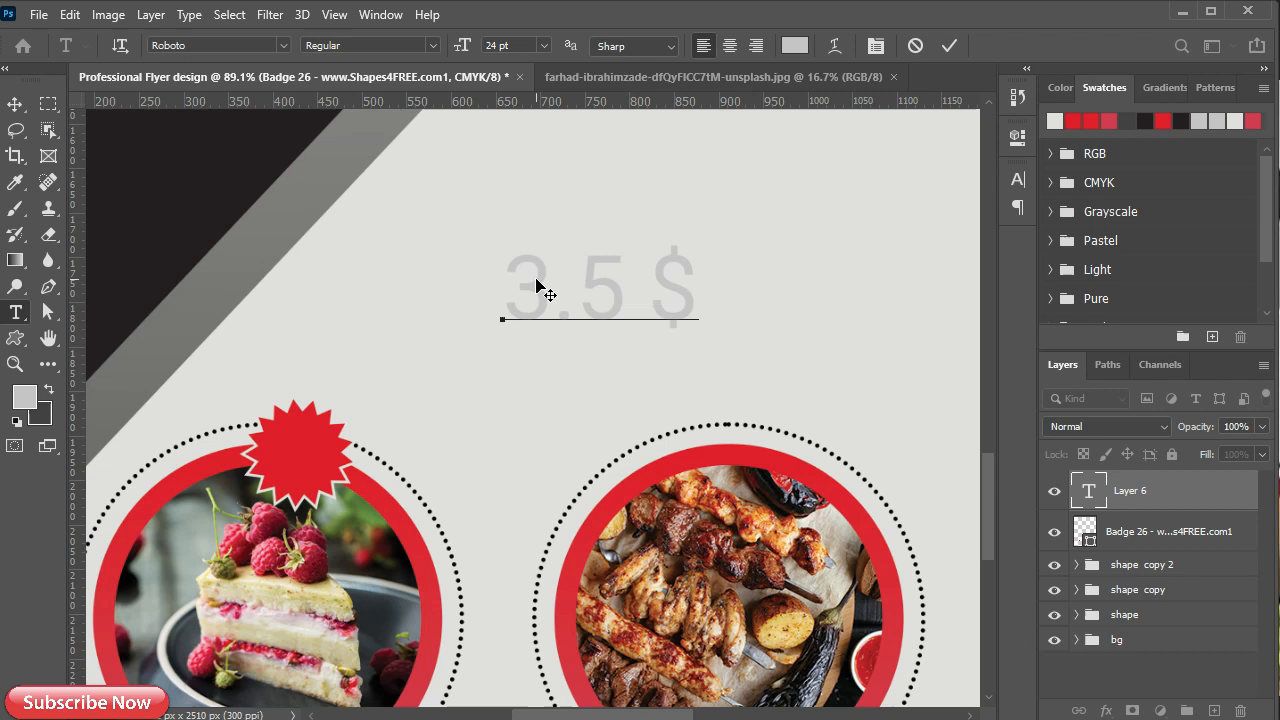
left_click(949, 45)
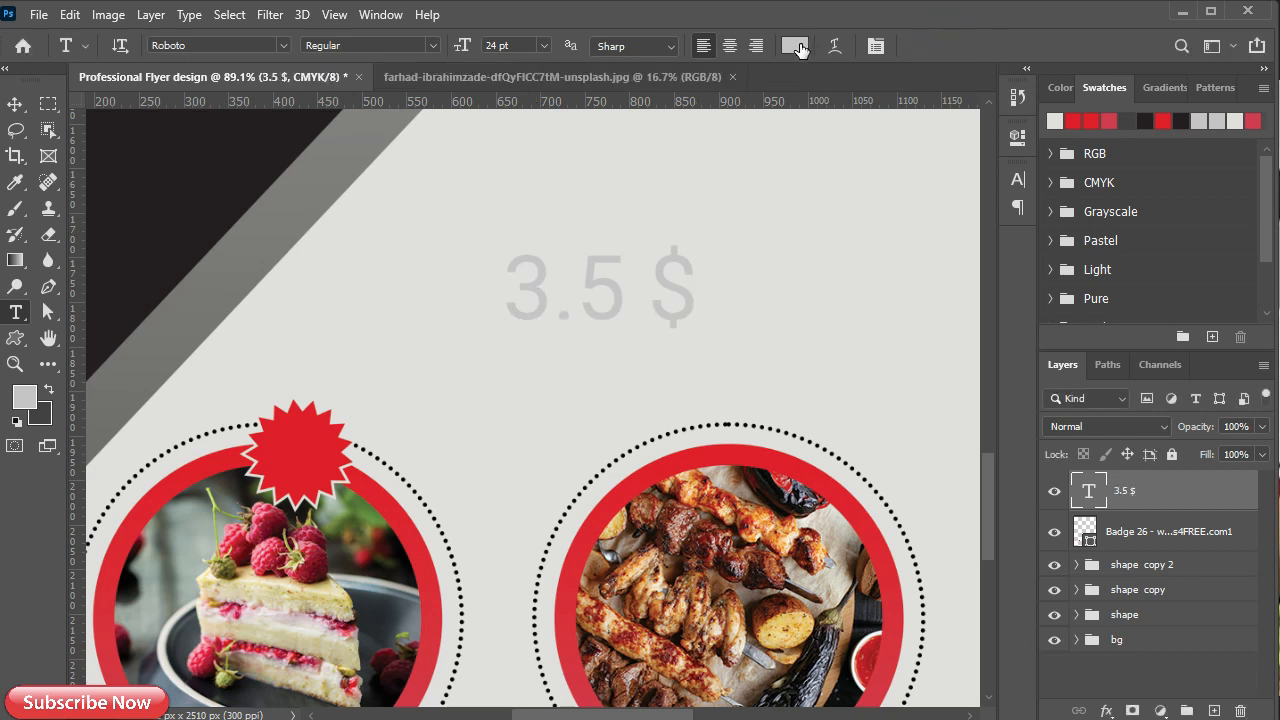
Colour the "3.5 $" text white and scale it down to fit on the starburst badge
left_click(795, 45)
left_click(16, 373)
left_click(445, 372)
key("v")
left_click_drag(555, 318, 321, 459)
key("ctrl+t")
left_click_drag(458, 394, 322, 440)
left_click(985, 45)
Change the price text's font to Montserrat Bold and recentre it on the badge
left_click(1018, 179)
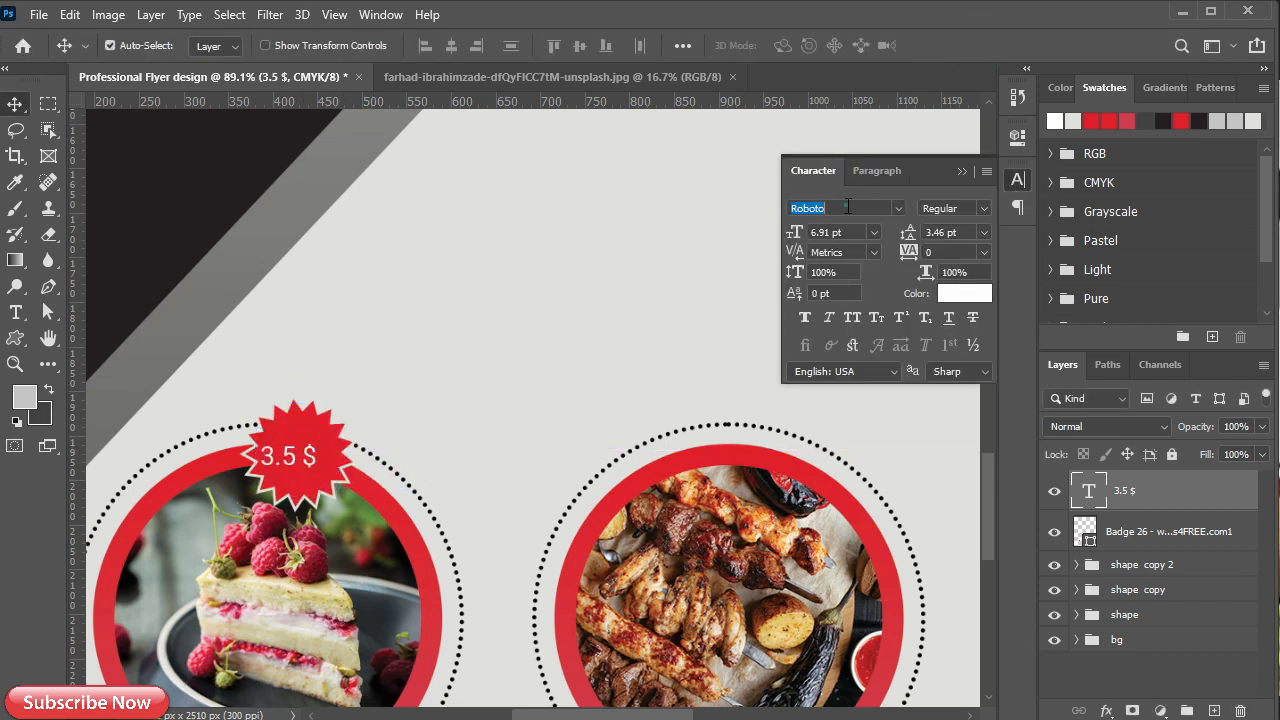
type("mon")
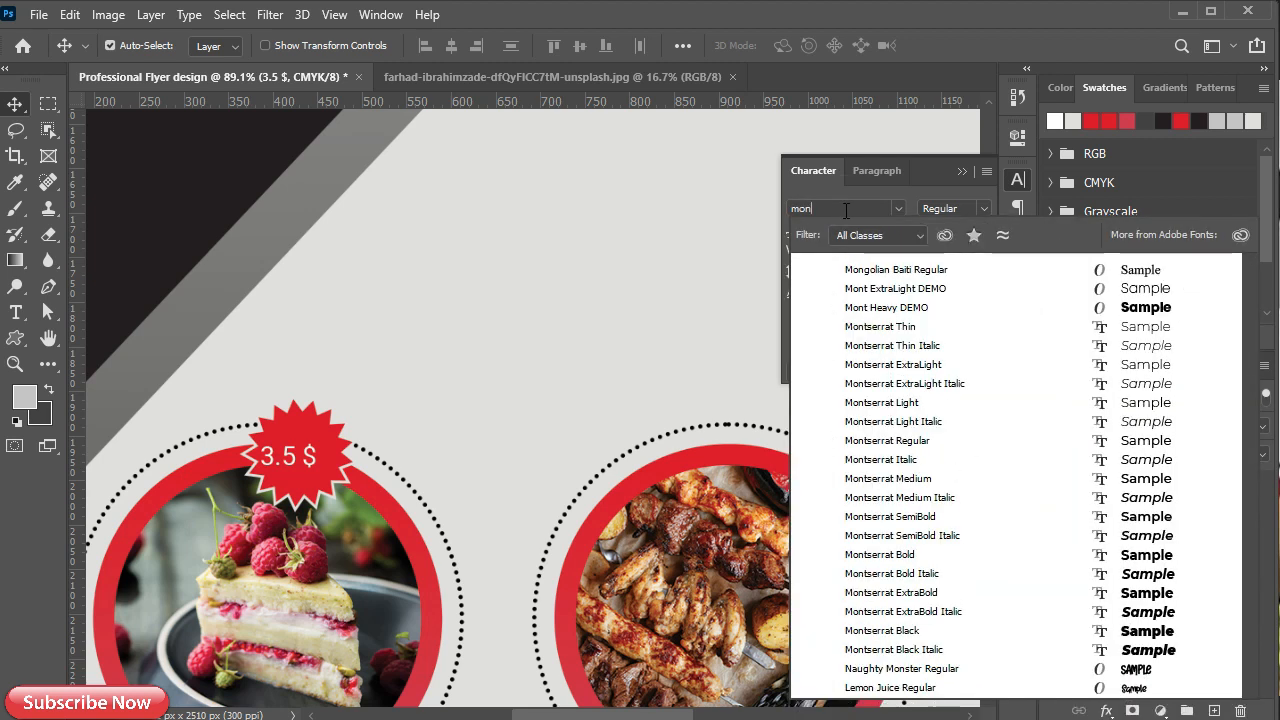
left_click(890, 555)
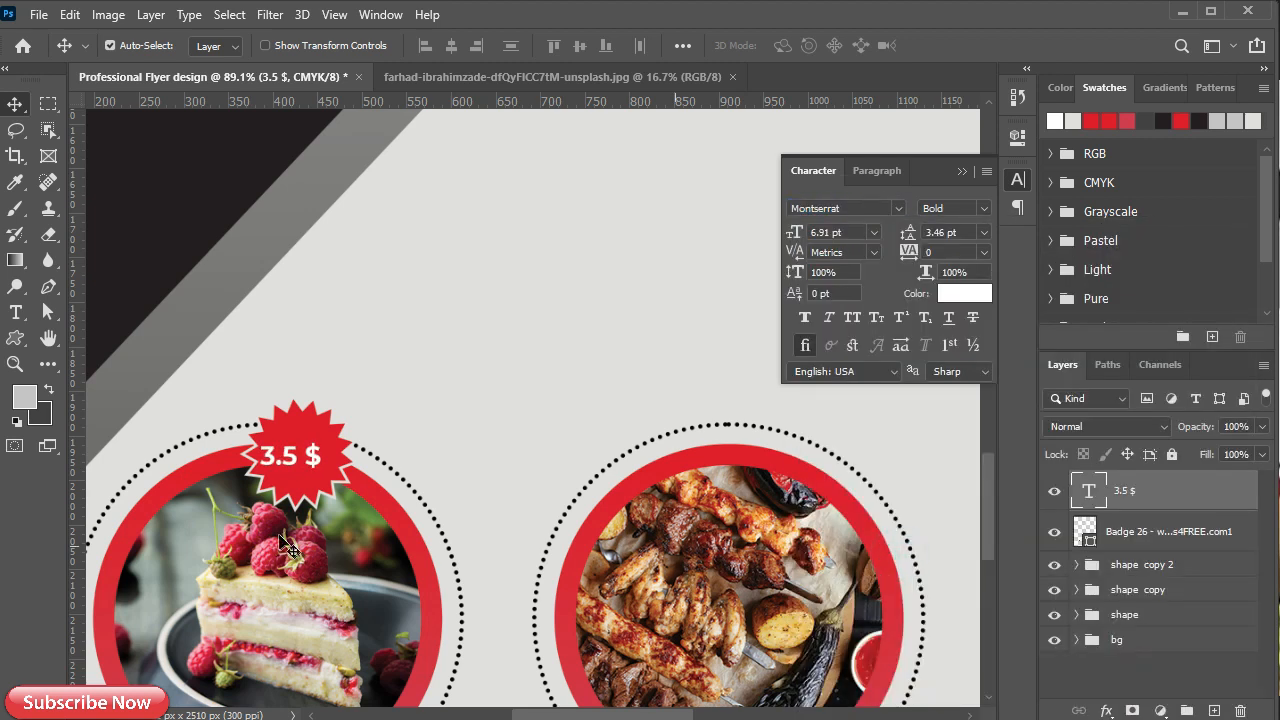
scroll(282, 500, "up", 5)
left_click_drag(292, 434, 308, 430)
scroll(299, 466, "up", 1)
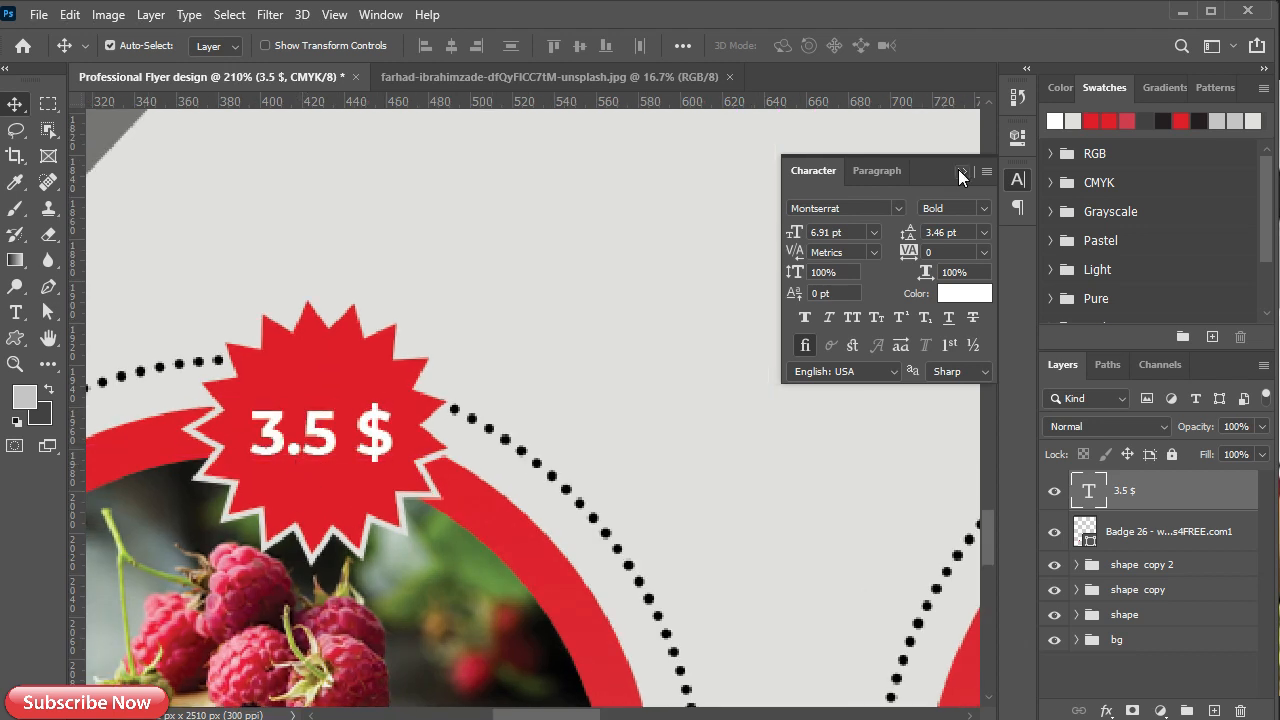
Set the ".5" characters of the price text to 5 pt
double_click(318, 440)
left_click_drag(340, 438, 300, 437)
left_click(830, 232)
type("5")
key("Return")
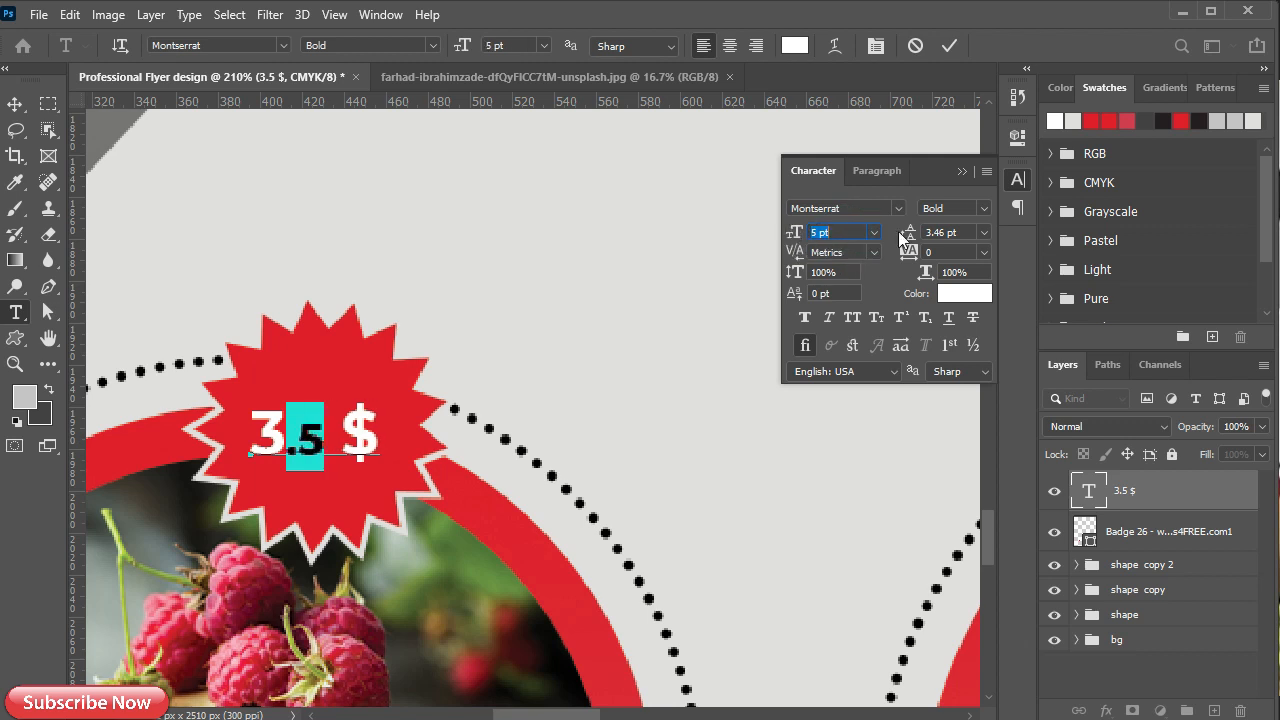
left_click(947, 47)
Enlarge the price text to about 121% and centre it on the badge
key("ctrl+t")
left_click_drag(380, 398, 355, 437)
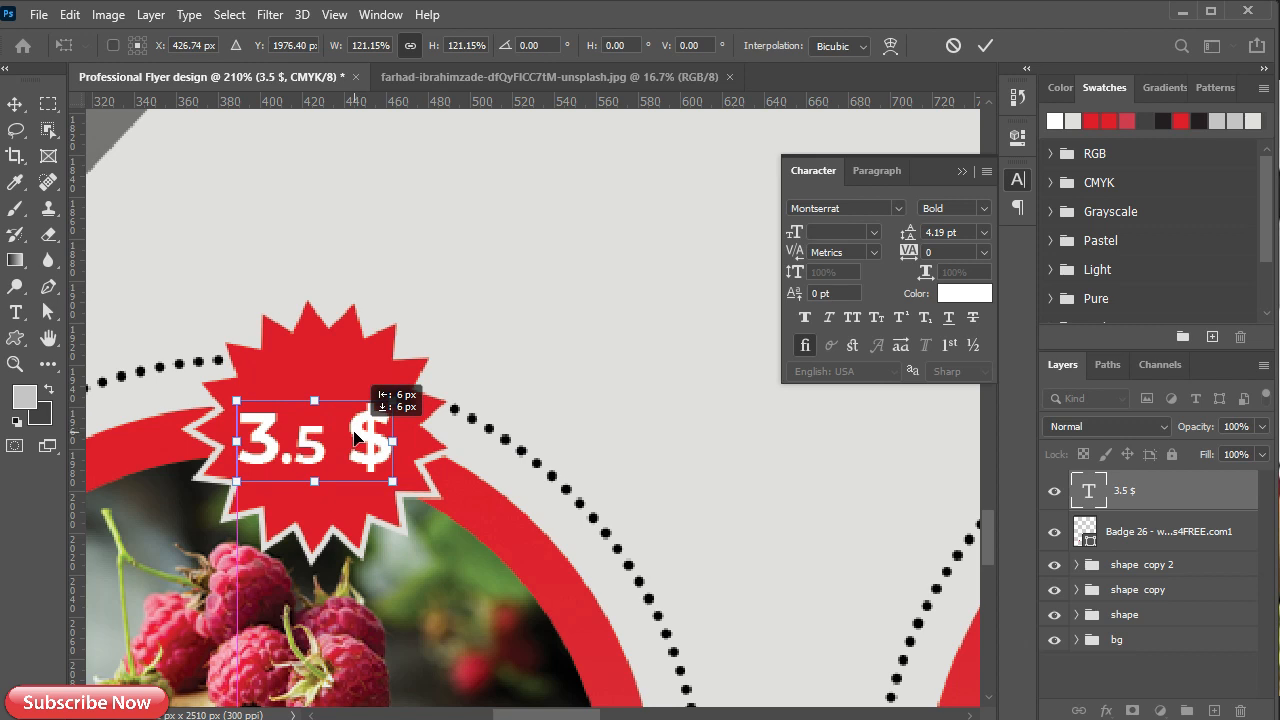
left_click(985, 45)
left_click(962, 171)
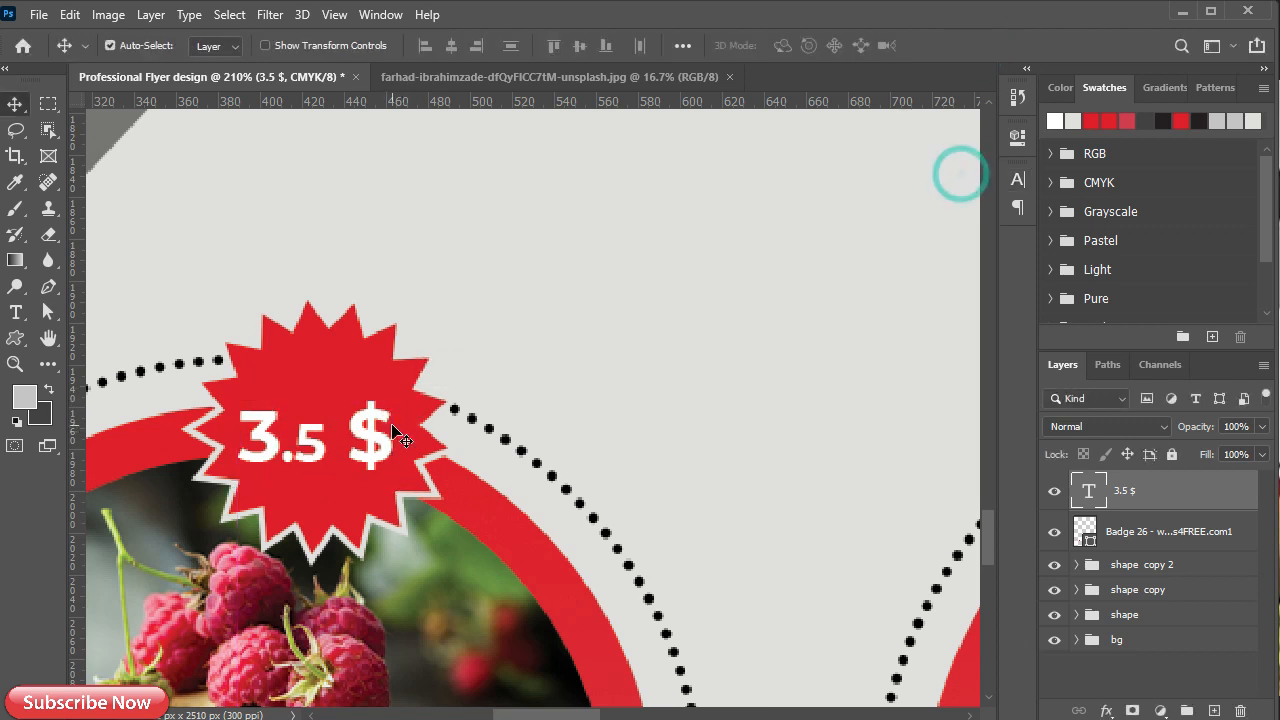
Place the badge and its price at the cake circle's upper right and group the two layers
scroll(393, 432, "down", 5)
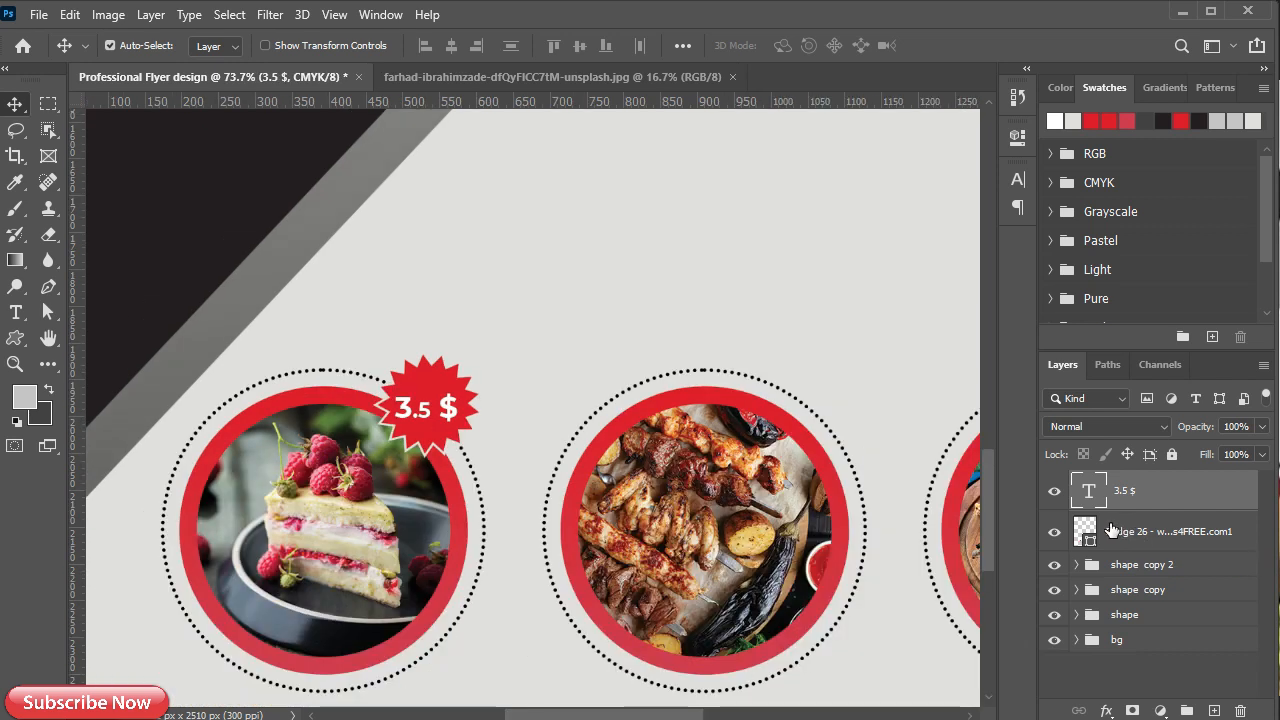
left_click(1112, 530, "shift")
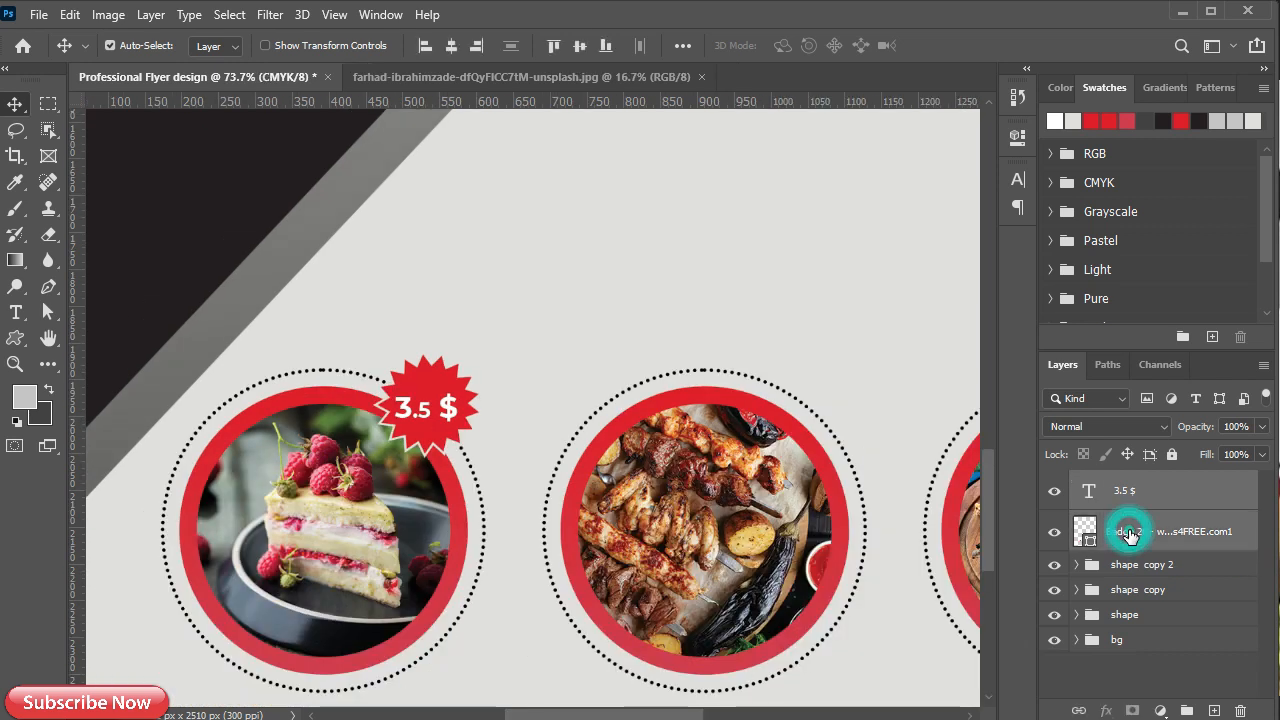
key("ctrl+g")
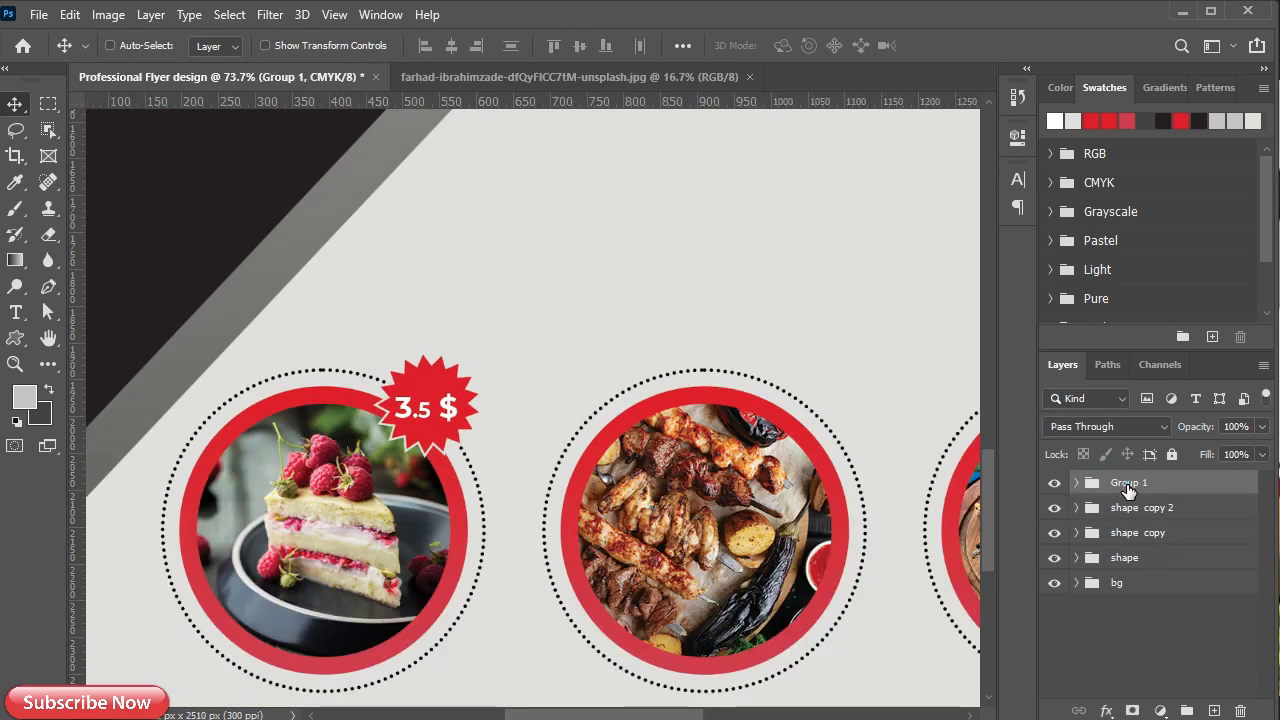
Duplicate the price badge group twice and move the original into the cake circle's "shape" group
key("ctrl+j")
key("ctrl+j")
left_click_drag(1135, 532, 1150, 580)
Move the first badge copy straight across to the middle circle's upper right and put it in the "shape copy" group
left_click(1140, 508)
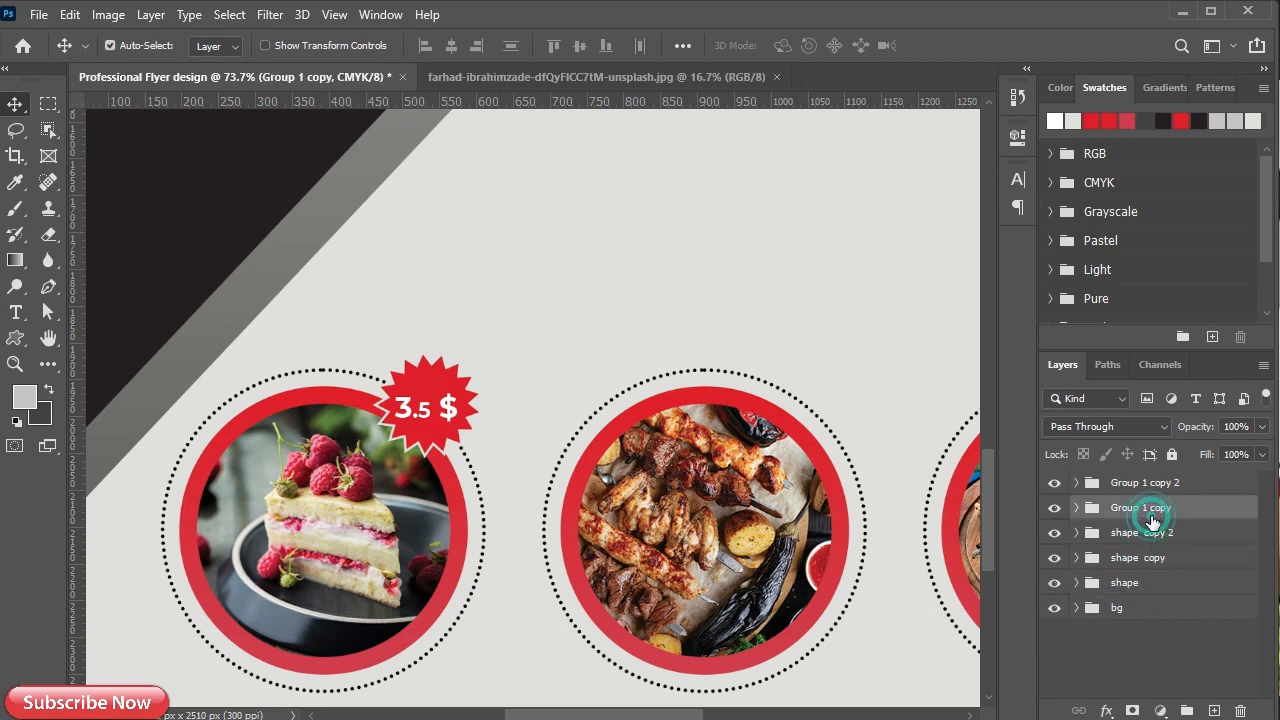
key("ctrl+t")
left_click_drag(449, 408, 834, 408)
left_click_drag(719, 548, 534, 557)
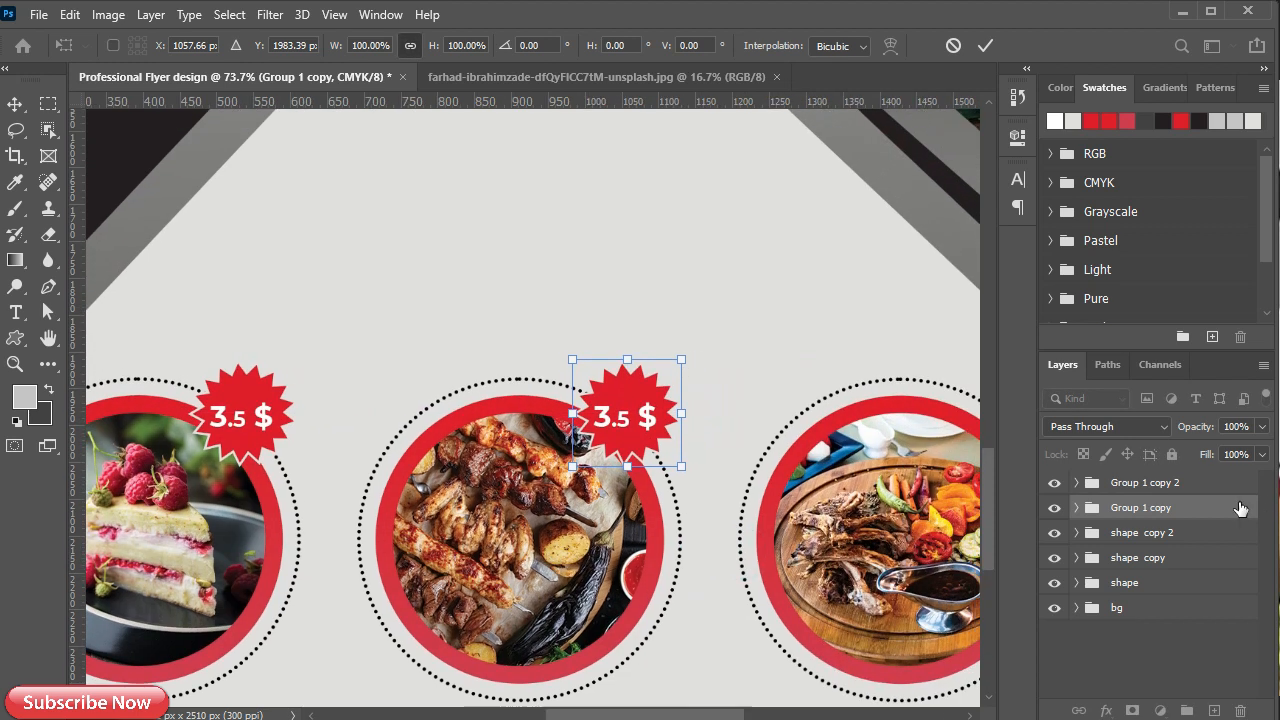
key("Return")
key("ctrl+z")
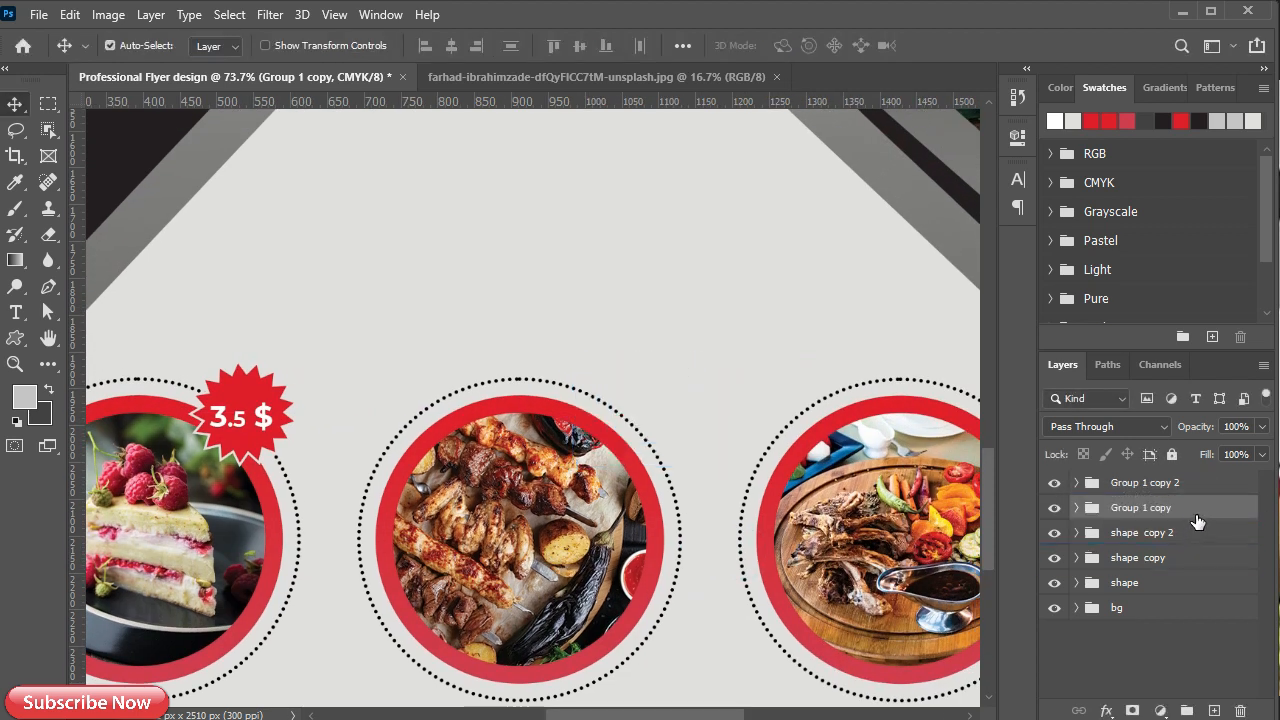
key("ctrl+shift+z")
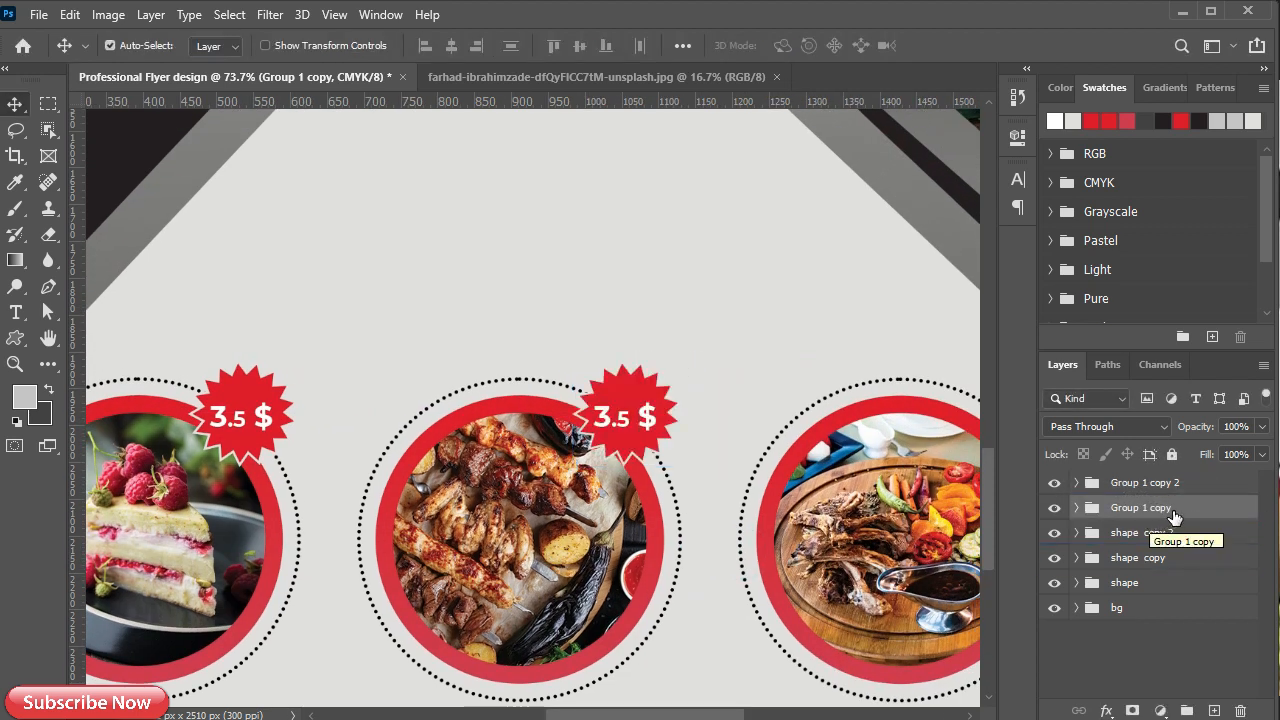
key("ctrl+t")
key("Return")
left_click_drag(1160, 513, 1188, 527)
Move the second badge copy straight across to the right circle's upper right and put it in the "shape copy 2" group
left_click(1158, 488)
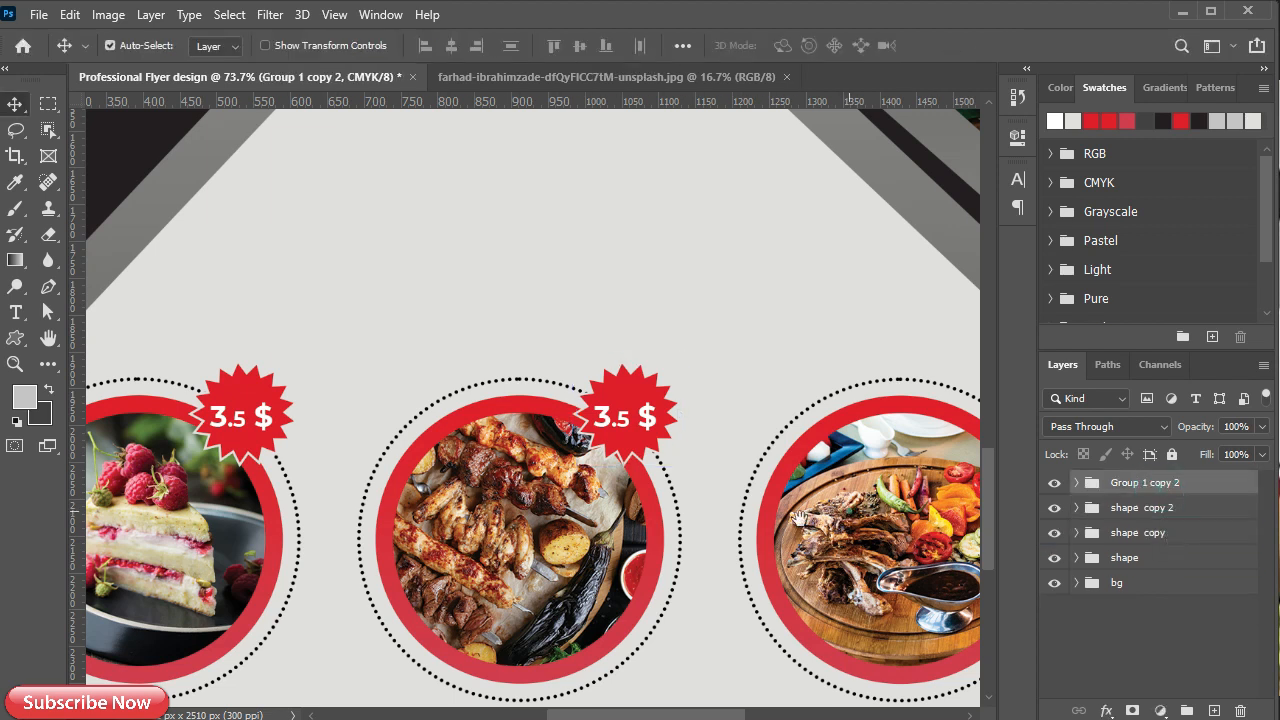
left_click_drag(847, 510, 723, 525)
key("ctrl+t")
left_click_drag(132, 440, 893, 440)
key("Return")
left_click_drag(1145, 484, 1152, 508)
Add the caption "Lorem Ipsum" below the cake circle in black Montserrat Bold at 12 pt
scroll(219, 370, "down", 2)
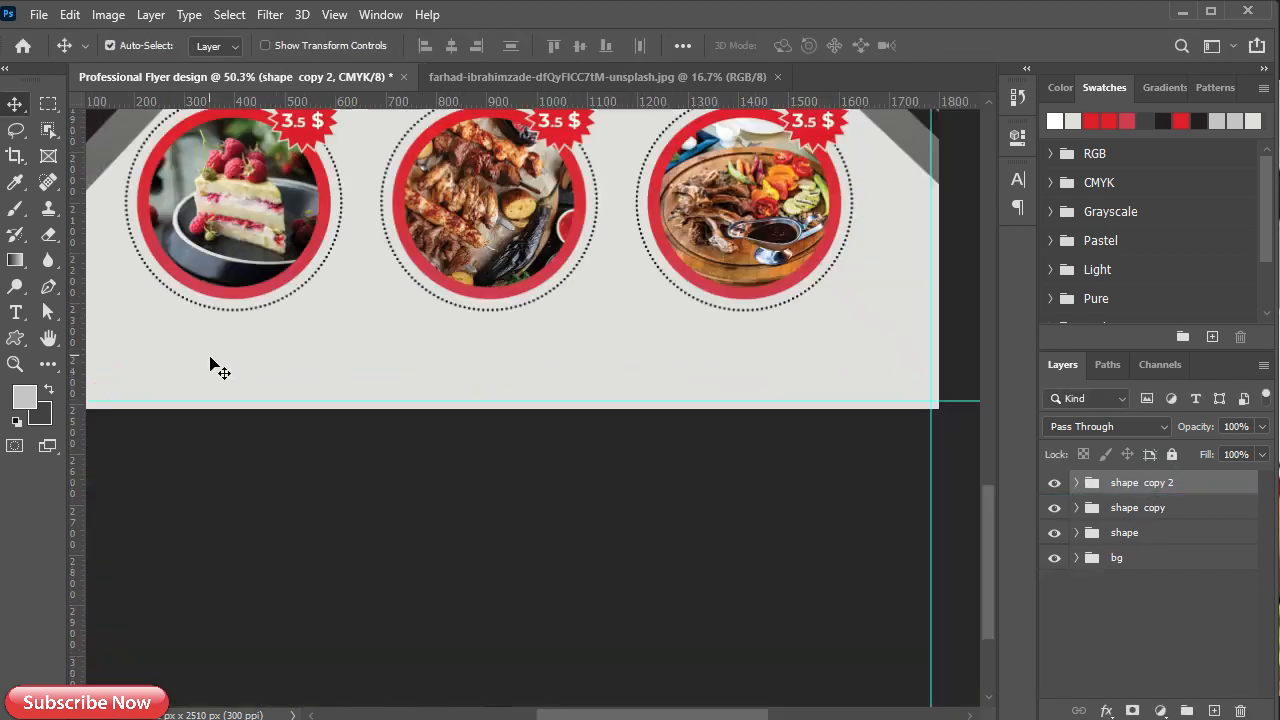
scroll(219, 368, "up", 1)
key("t")
left_click(180, 346)
left_click(1018, 143)
left_click(1018, 143)
left_click(1016, 180)
left_click(874, 232)
left_click(850, 367)
left_click(964, 293)
left_click(36, 626)
left_click(470, 373)
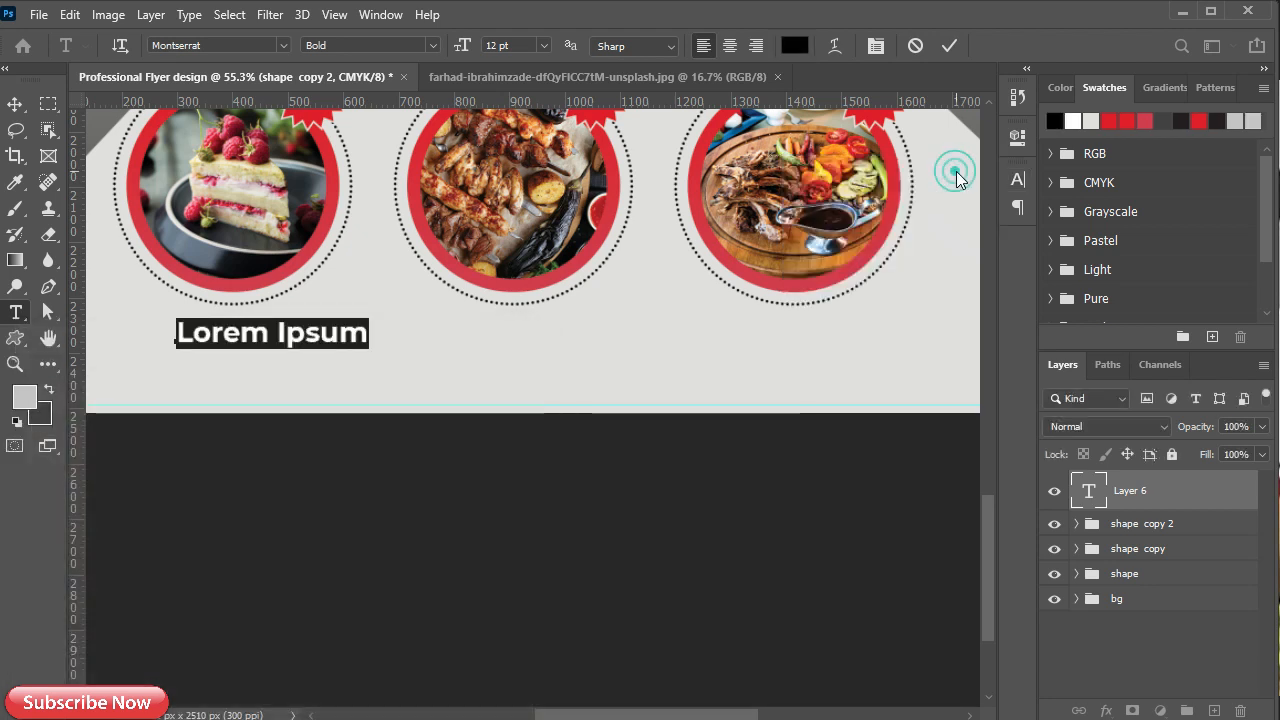
left_click(949, 45)
Align the "Lorem Ipsum" caption under the cake circle and place a copy under each of the other two circles
key("v")
left_click_drag(248, 360, 829, 338)
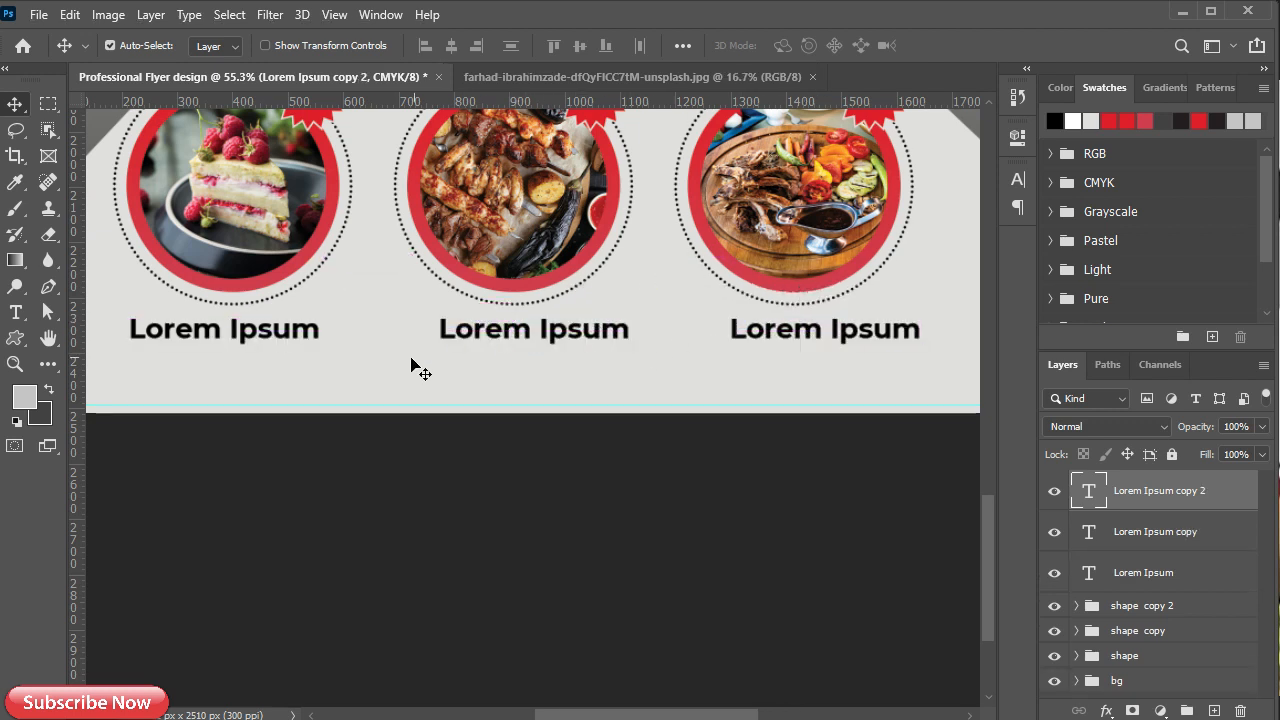
Add a paragraph text box of placeholder text directly beneath the cake circle's caption, as wide as the caption
scroll(467, 374, "left", 2)
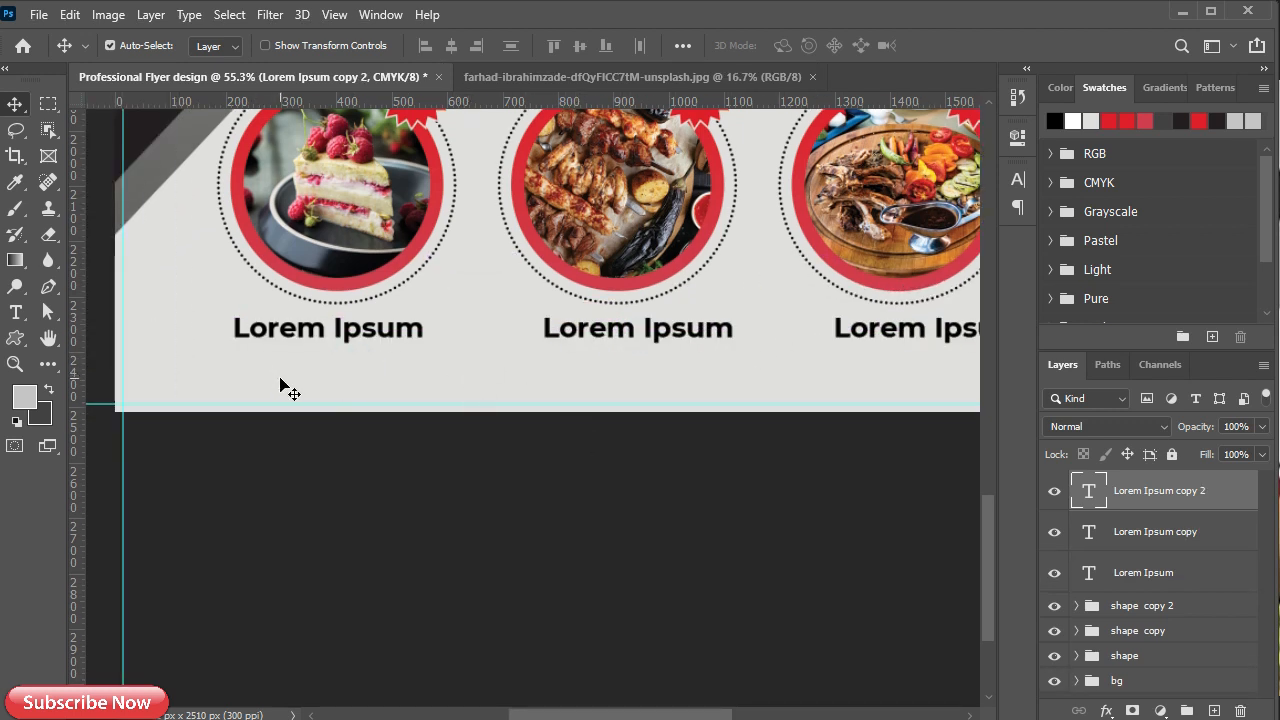
scroll(287, 379, "up", 1)
key("t")
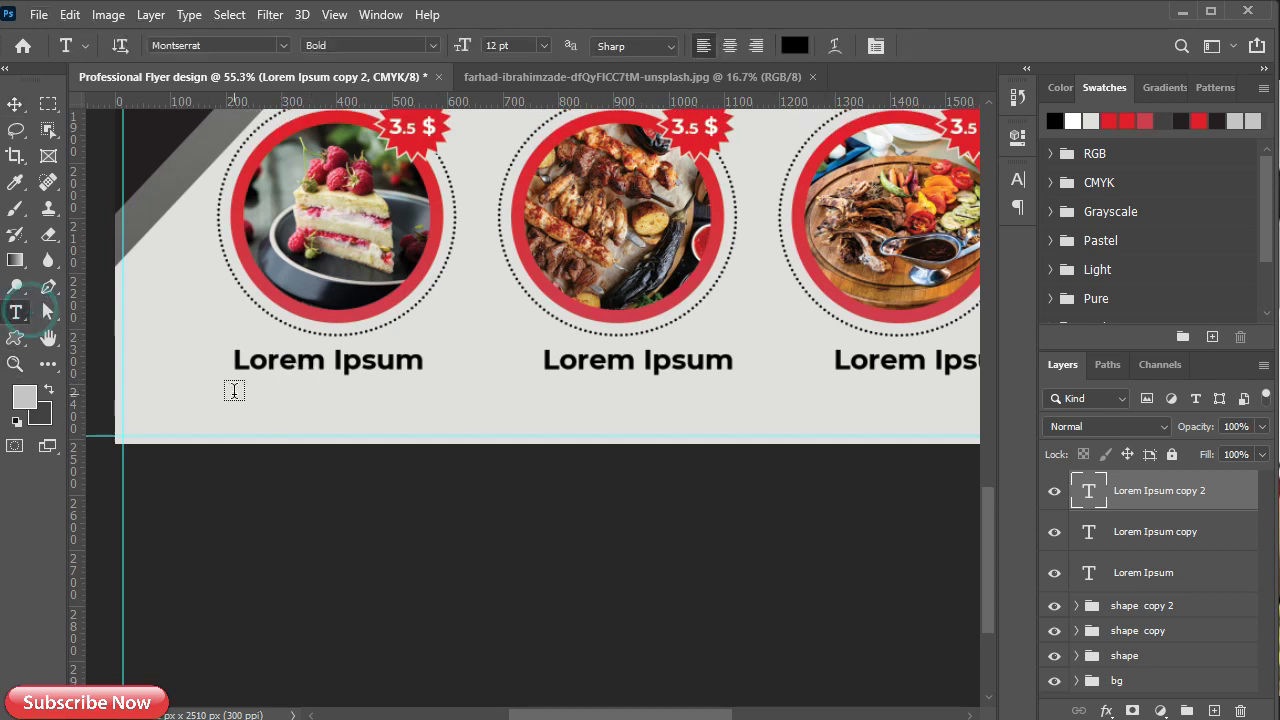
left_click_drag(234, 379, 422, 404)
Set the placeholder description text to Montserrat Regular at 7 pt
left_click(1021, 182)
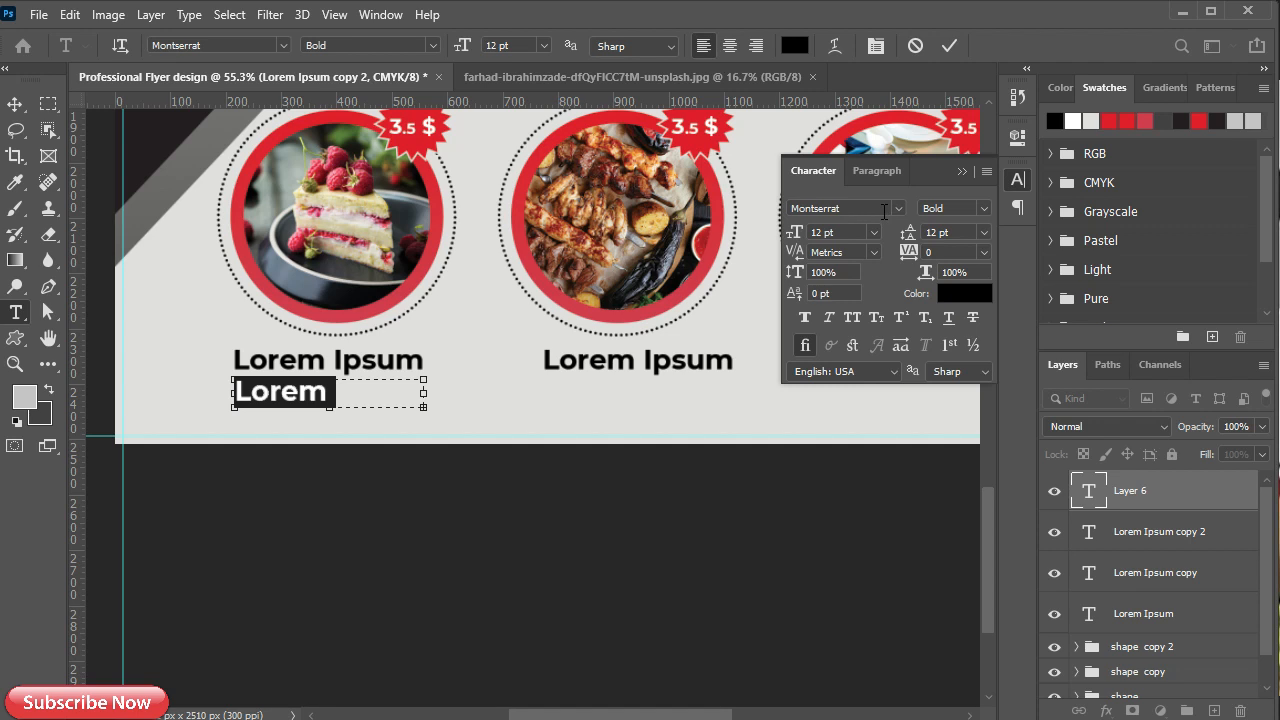
left_click(874, 232)
left_click(850, 325)
left_click(983, 208)
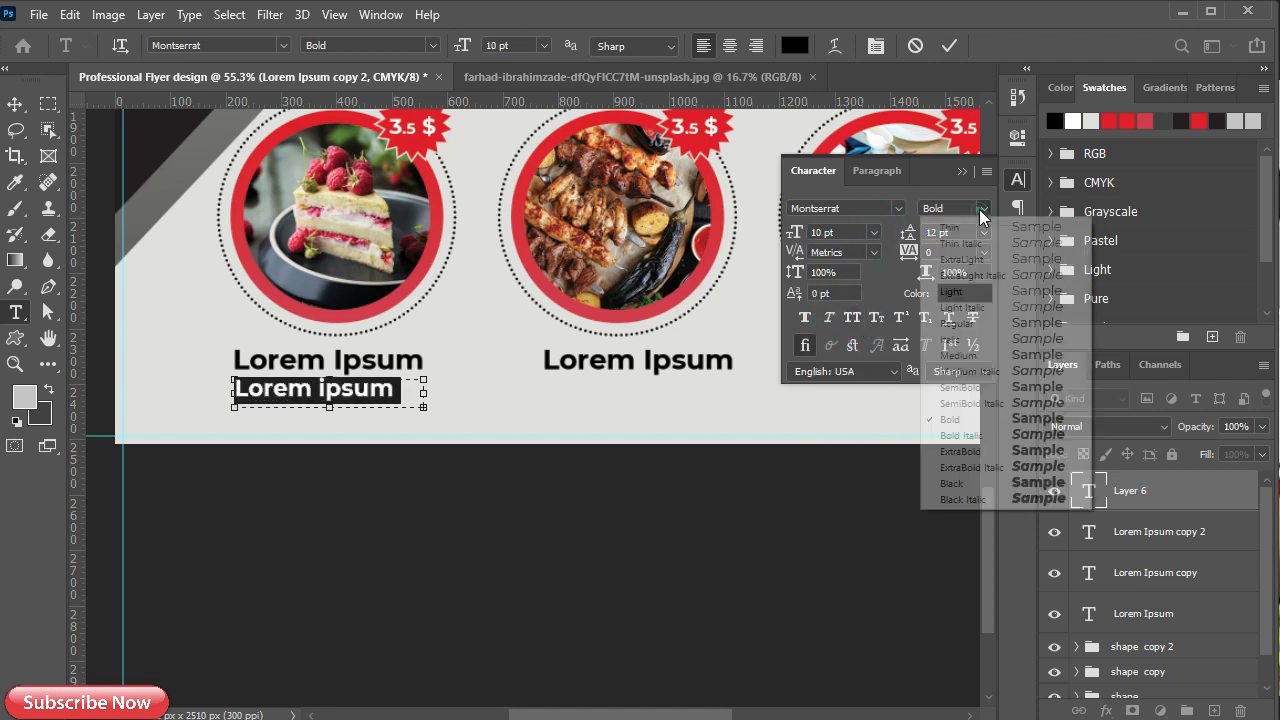
left_click(960, 337)
left_click(874, 232)
left_click(866, 289)
left_click(873, 232)
left_click(865, 280)
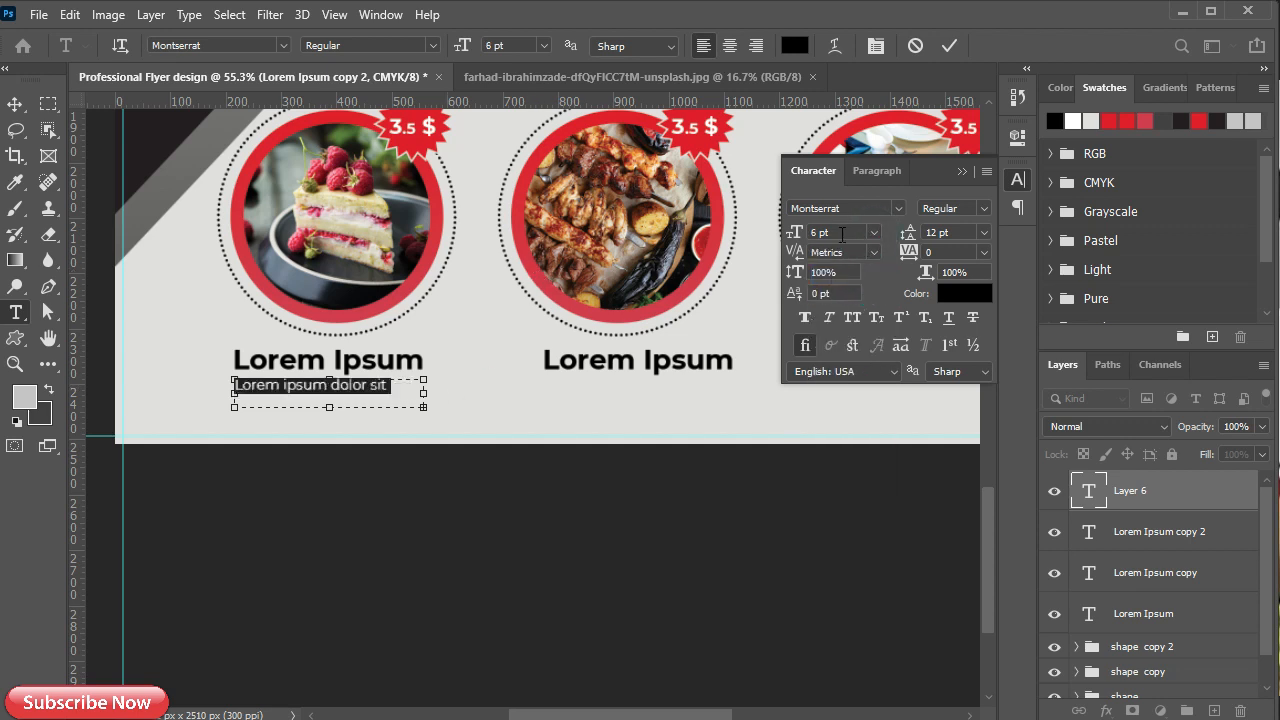
left_click(15, 103)
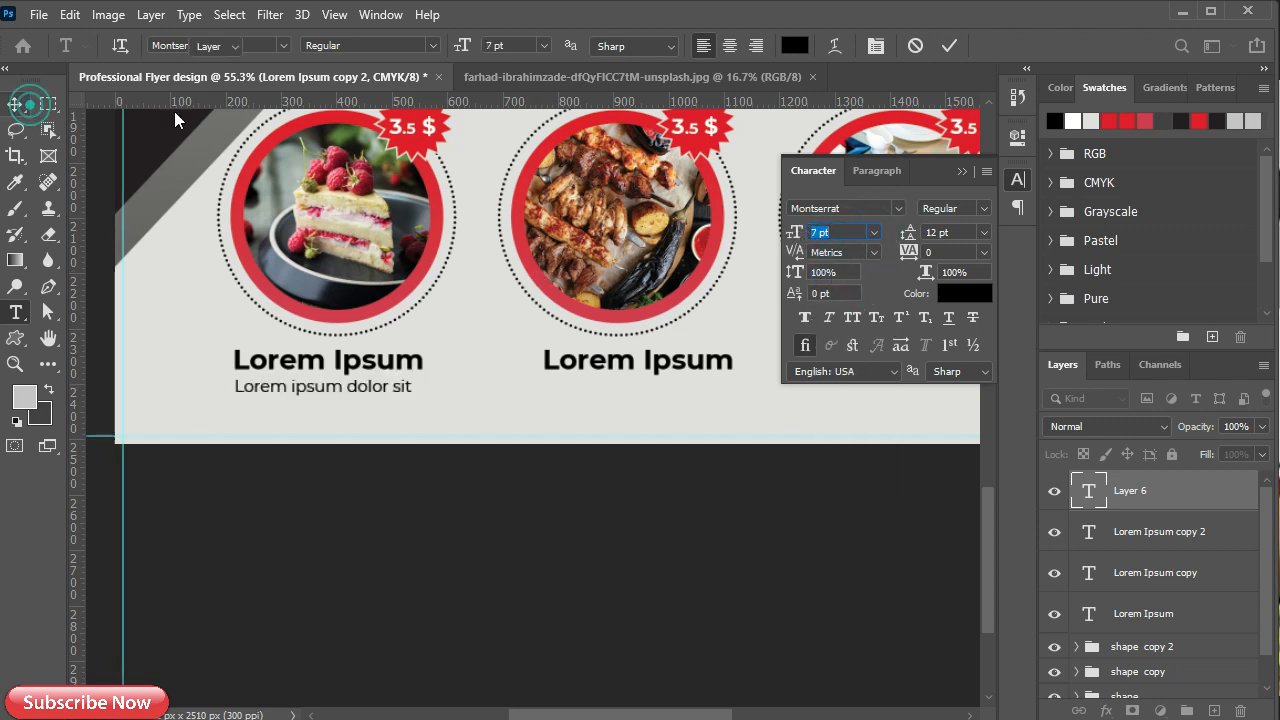
left_click(962, 171)
Copy the description line straight across to sit beneath the middle and right captions
scroll(290, 420, "up", 3)
left_click_drag(376, 372, 826, 372)
scroll(749, 389, "right", 5)
left_click_drag(452, 374, 880, 374)
scroll(603, 374, "down", 3)
scroll(603, 374, "left", 3)
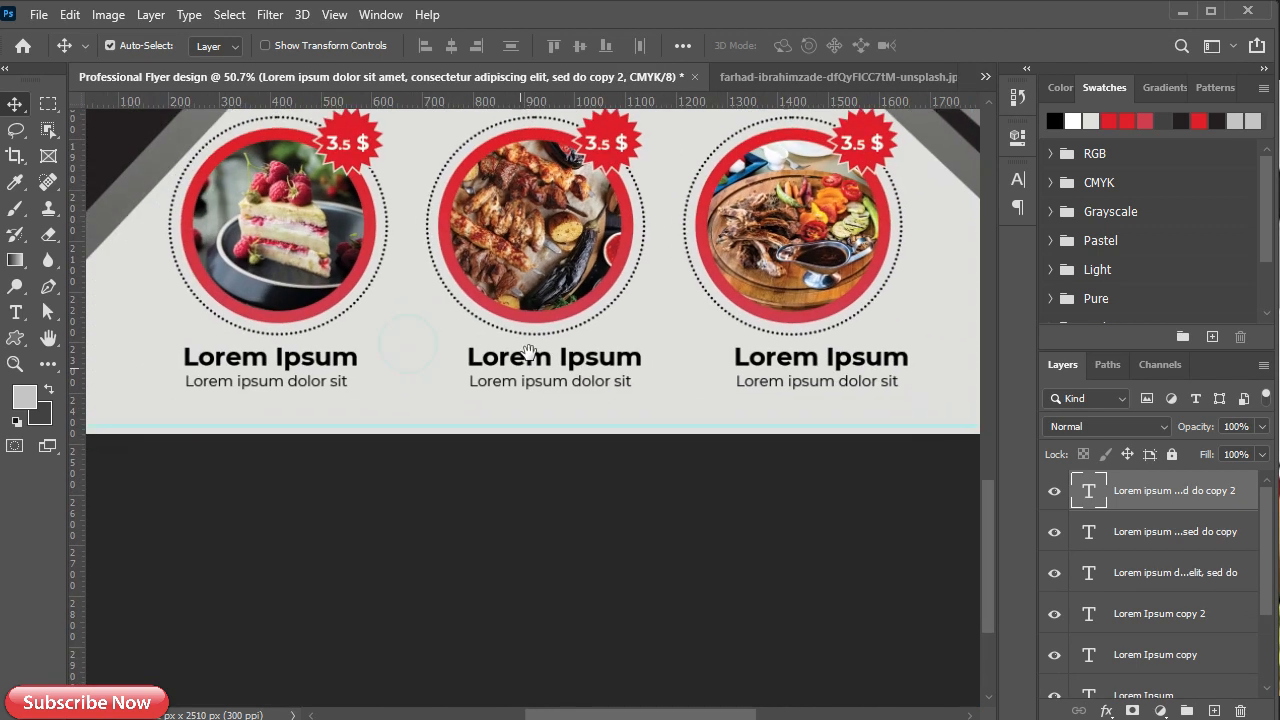
Group all six caption and description text layers and name the group "text"
scroll(306, 374, "down", 2)
scroll(1153, 600, "down", 3)
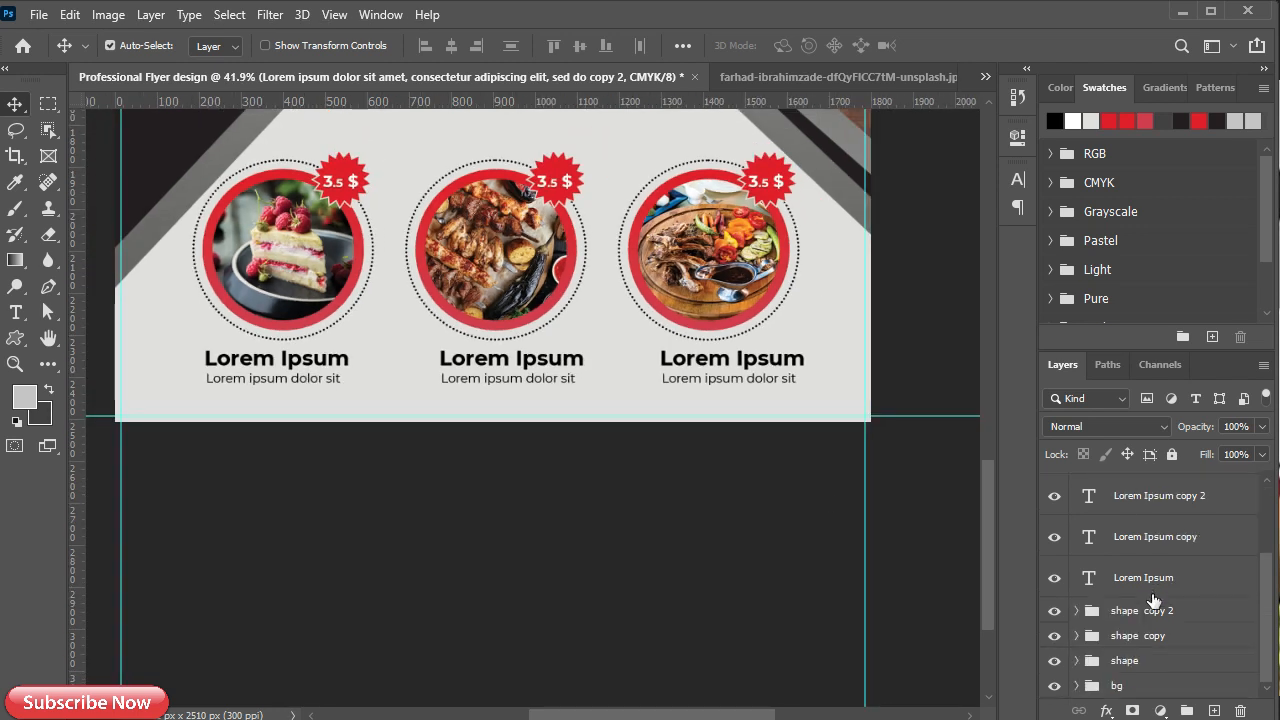
left_click(1147, 587, "shift")
key("ctrl+g")
double_click(1124, 485)
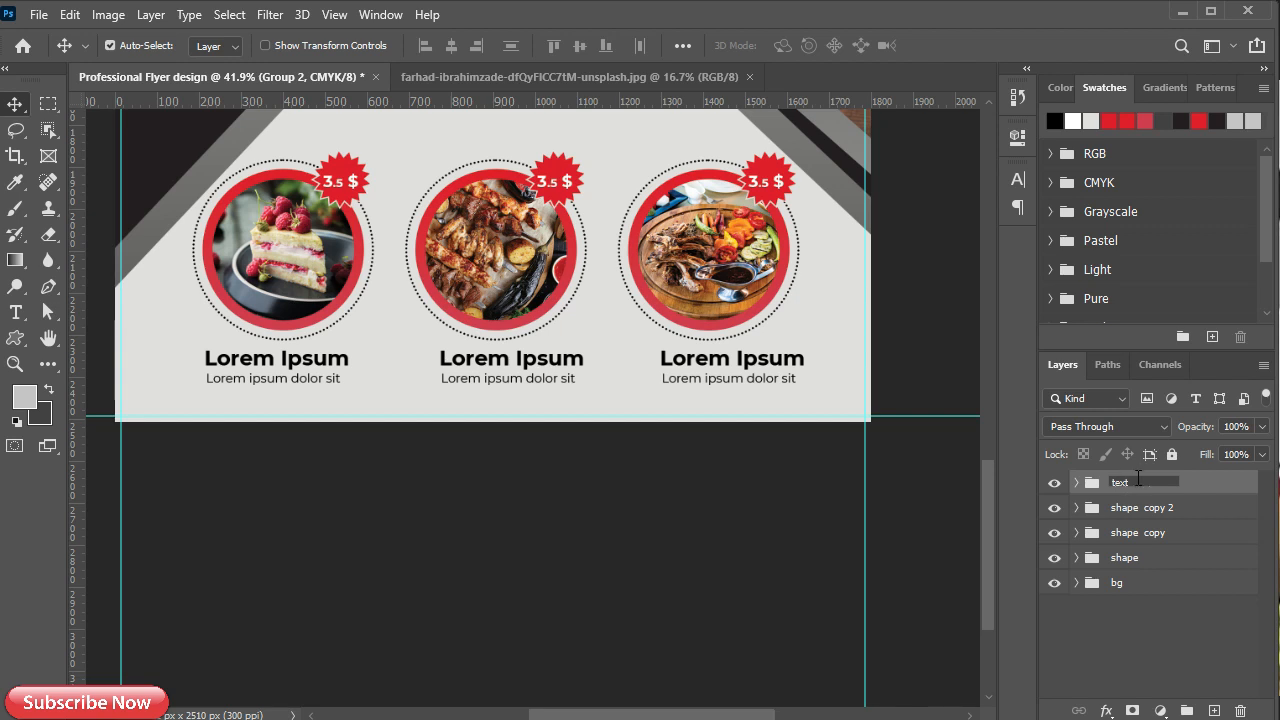
type("text")
left_click(1258, 491)
Group the "text" group with the three "shape" groups and name the new group "image"
left_click(1170, 557, "shift")
key("ctrl+g")
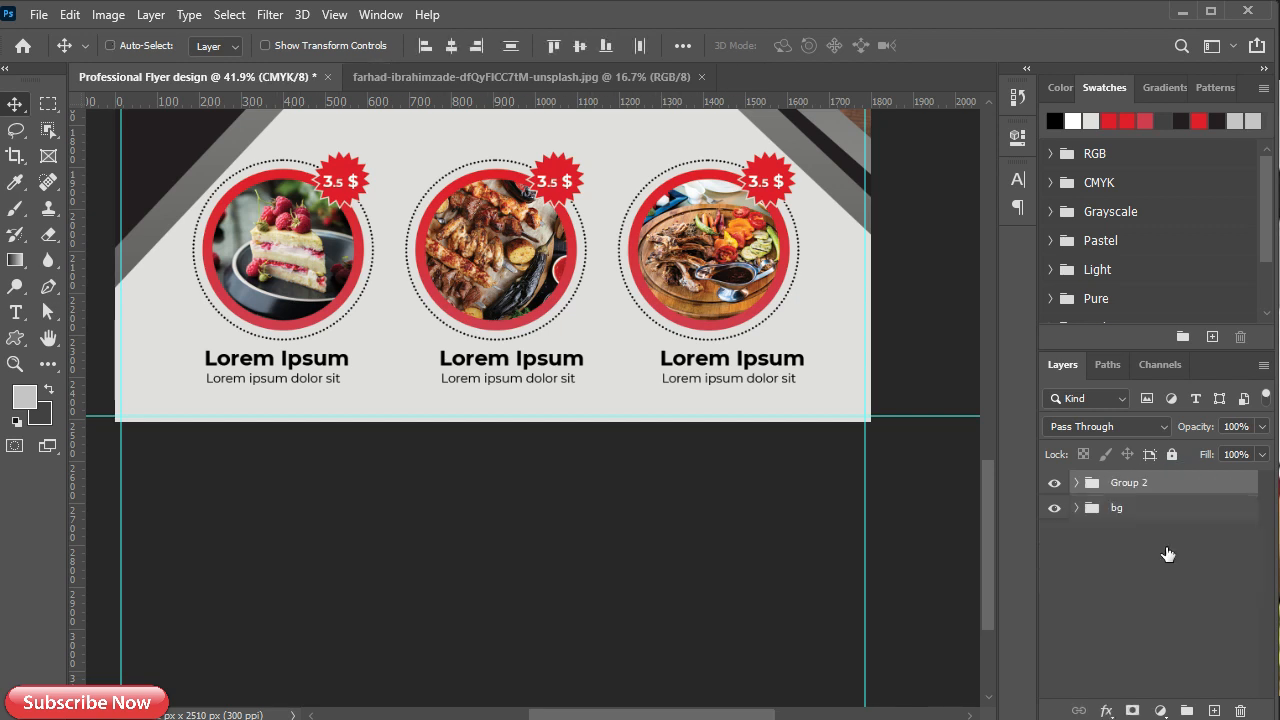
double_click(1128, 482)
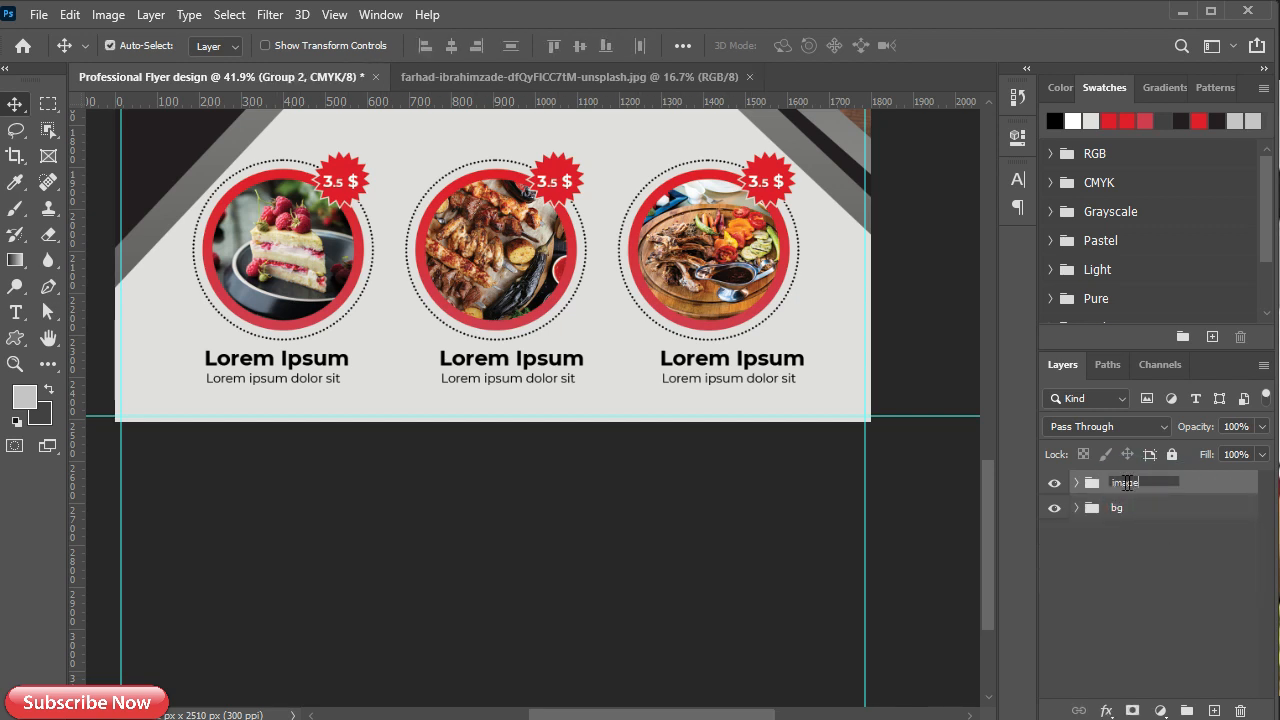
type("image")
left_click(1180, 486)
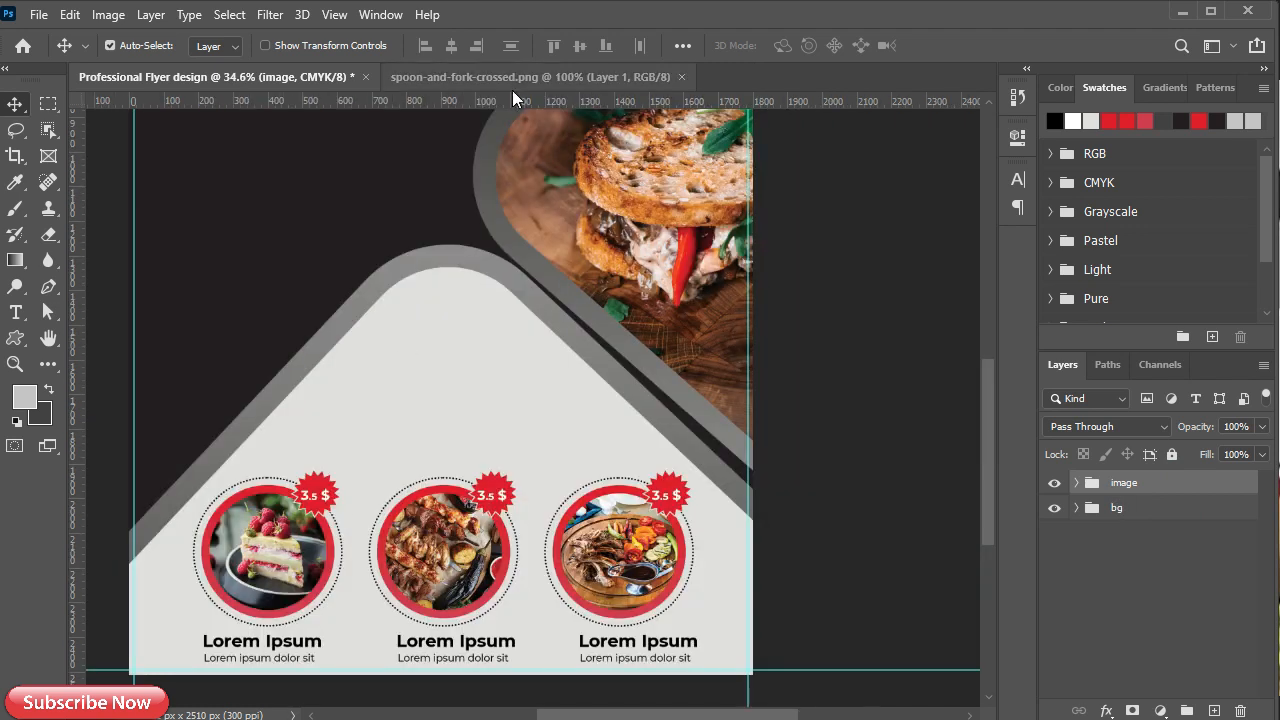
Bring the crossed spoon and fork from spoon-and-fork-crossed.png into the flyer and convert its layer to a smart object
left_click(530, 77)
left_click_drag(480, 333, 435, 405)
right_click(1145, 495)
left_click(983, 286)
Scale the spoon-and-fork icon to 47.57% and place it near the peak of the light panel
key("ctrl+t")
left_click_drag(357, 312, 443, 390)
left_click_drag(487, 445, 452, 383)
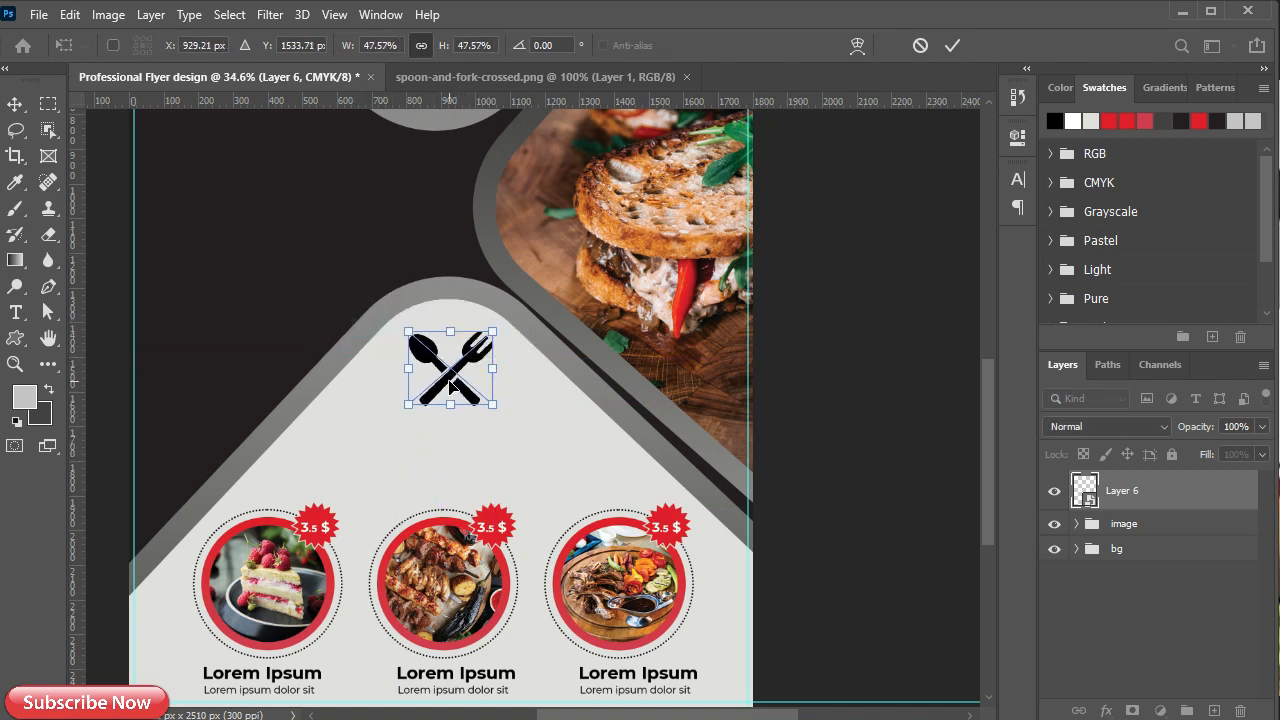
left_click(952, 46)
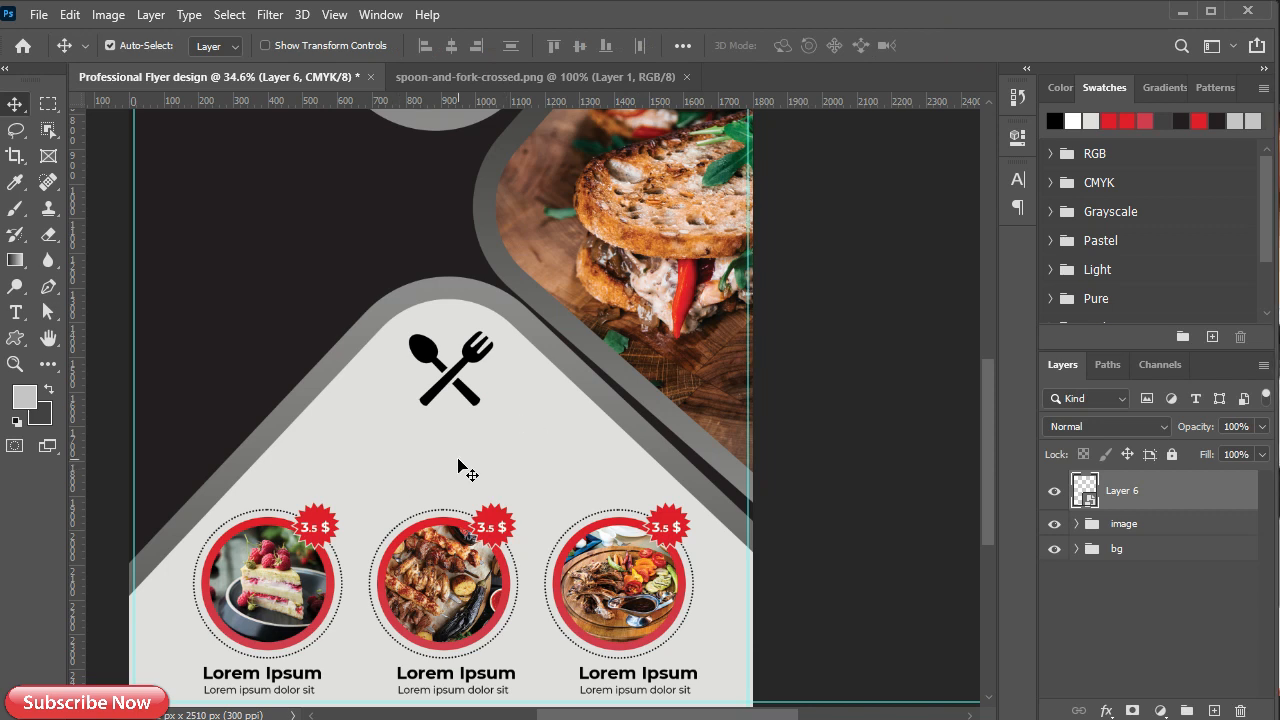
Move the spoon-and-fork icon slightly higher in the panel's peak and reduce its scale to 37.04%
scroll(437, 456, "up", 3)
left_click_drag(452, 318, 450, 286)
key("ctrl+t")
left_click_drag(530, 340, 459, 298)
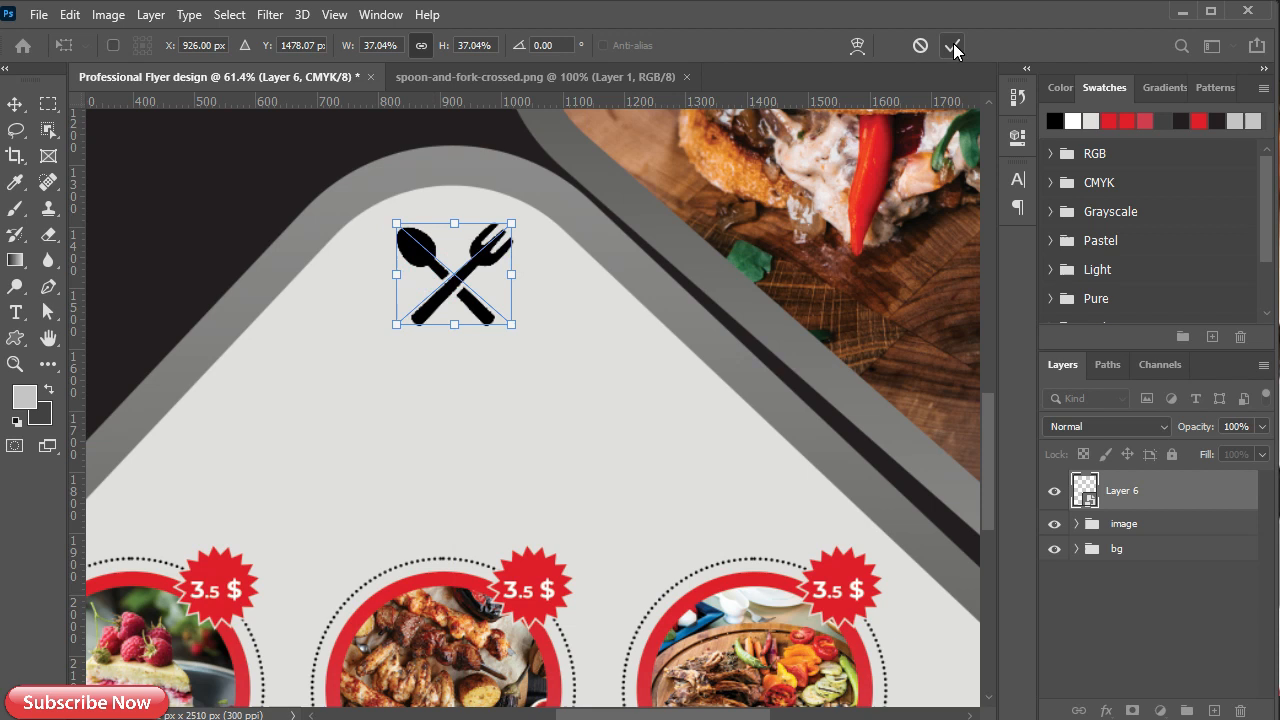
left_click(952, 46)
Add the text "Restaurant" below the spoon-and-fork icon and color it black (#000000)
left_click(16, 312)
left_click(343, 416)
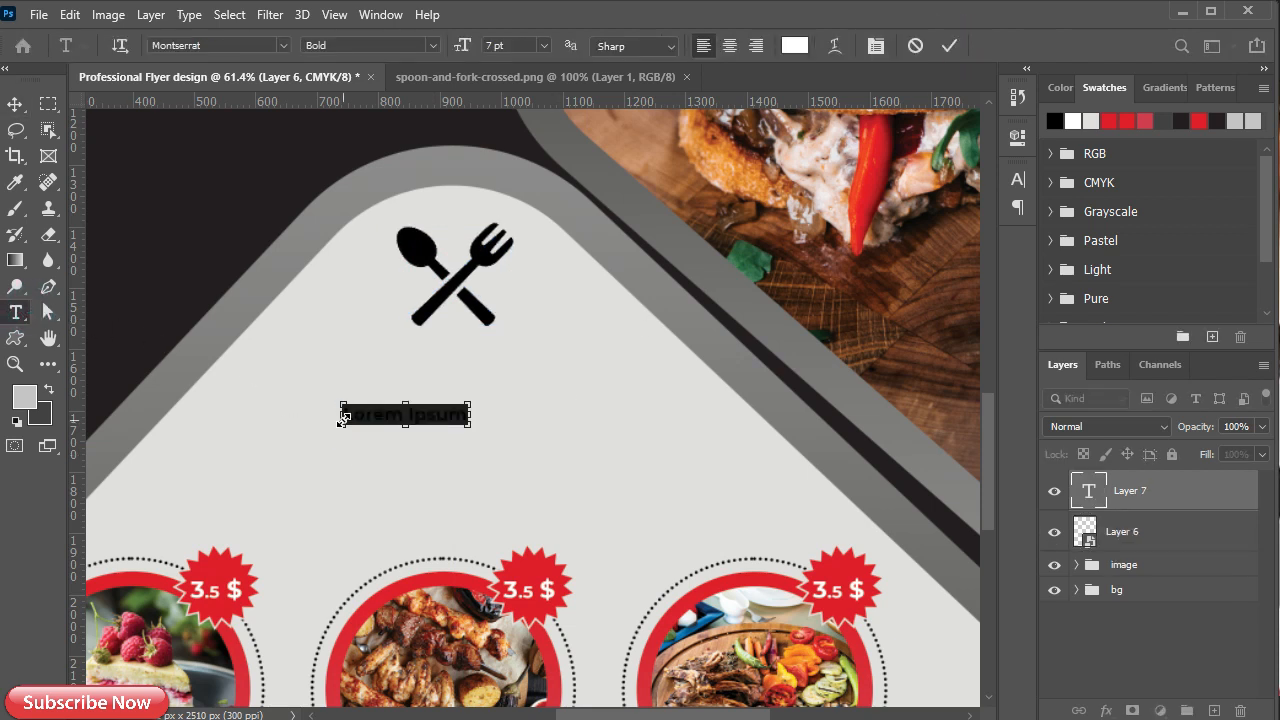
type("Restaurant")
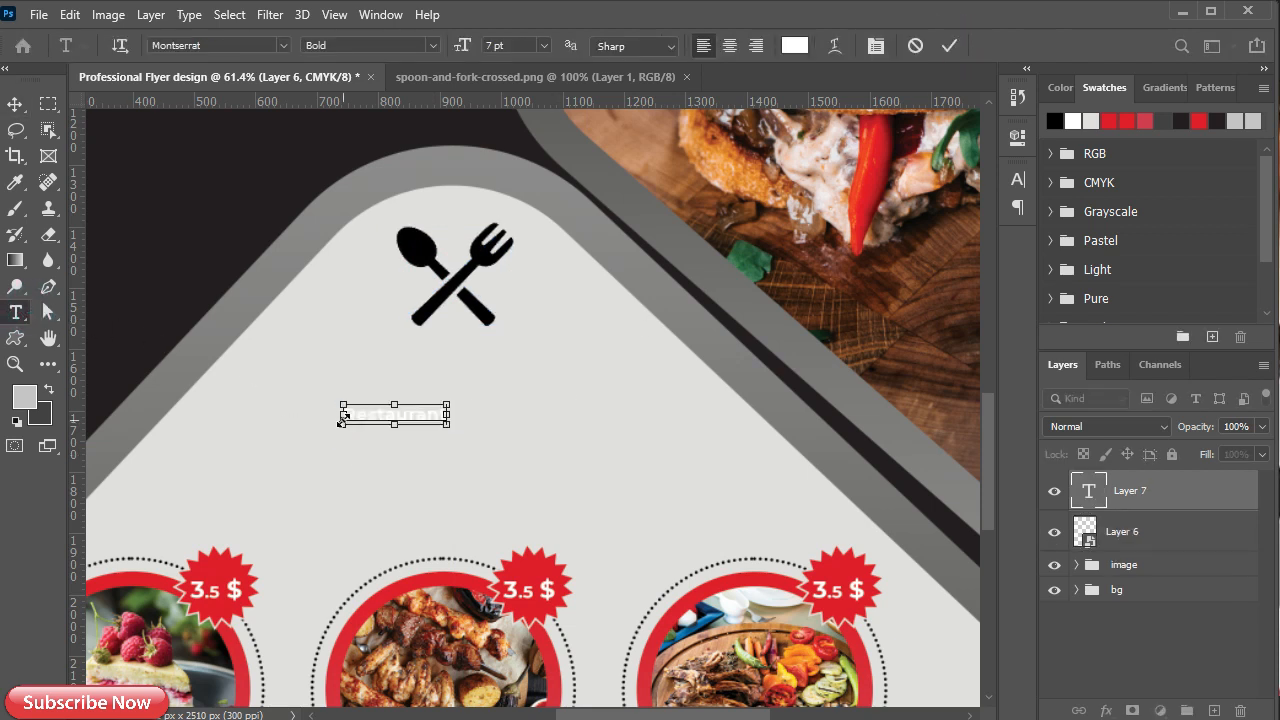
left_click(947, 46)
left_click(800, 47)
left_click(24, 632)
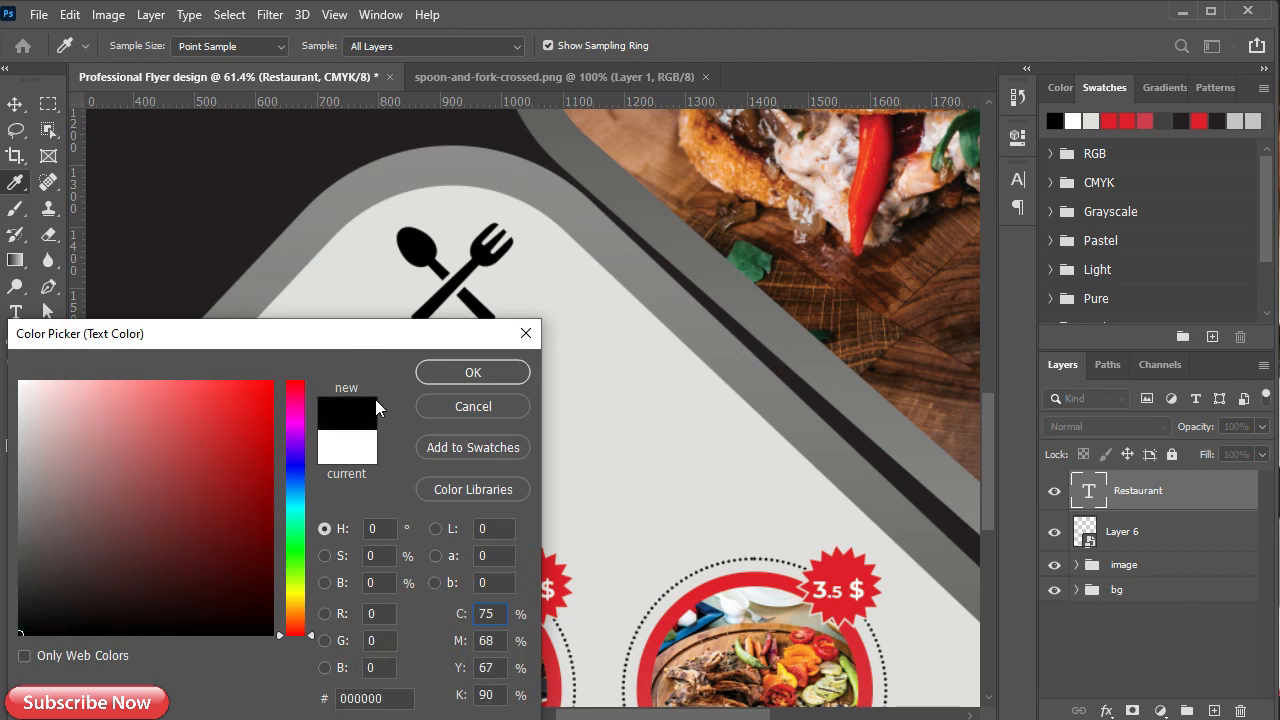
left_click(473, 372)
Move the "Restaurant" text up under the icon and set its size to 16 pt
key("v")
left_click_drag(381, 417, 437, 376)
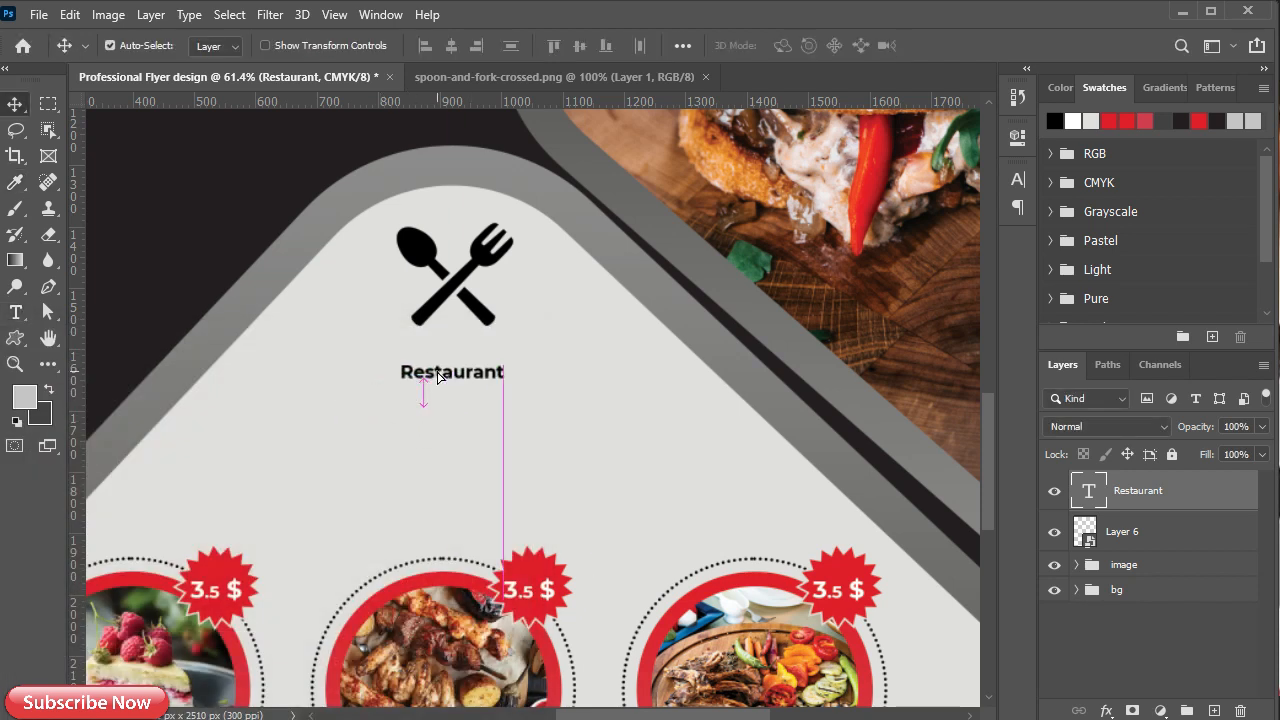
left_click(1017, 182)
left_click(873, 232)
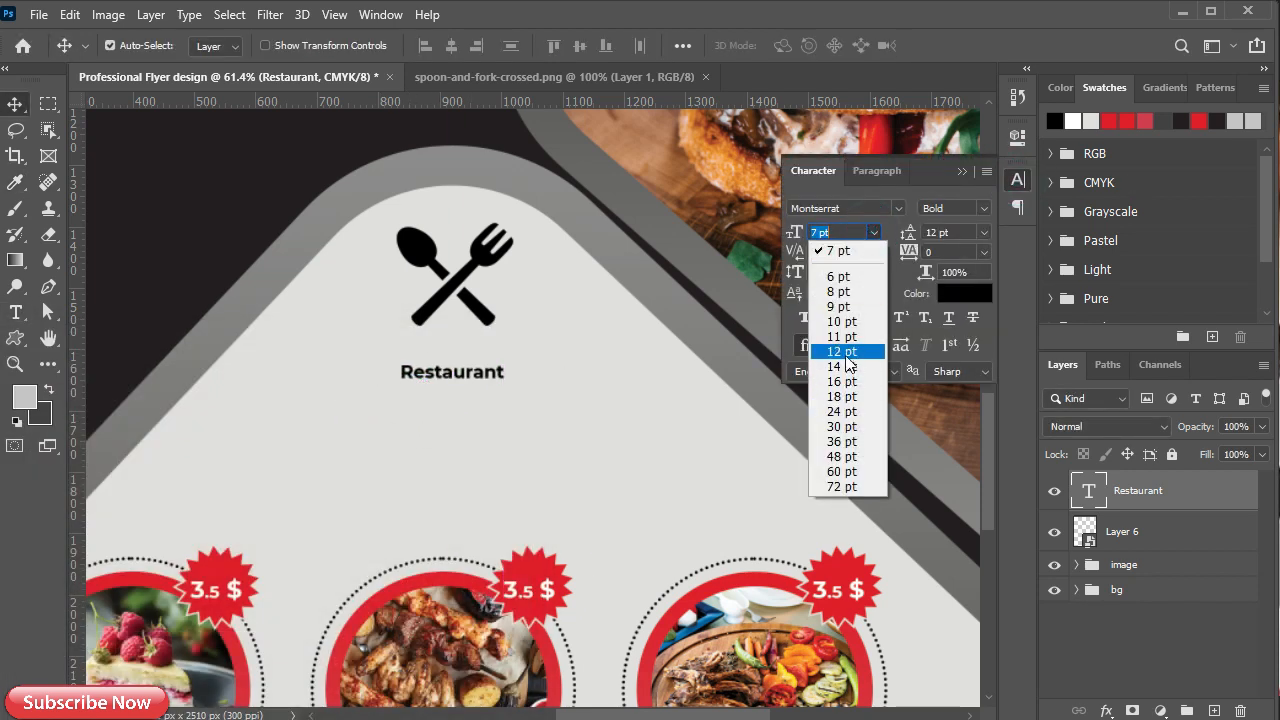
left_click(833, 354)
left_click(877, 234)
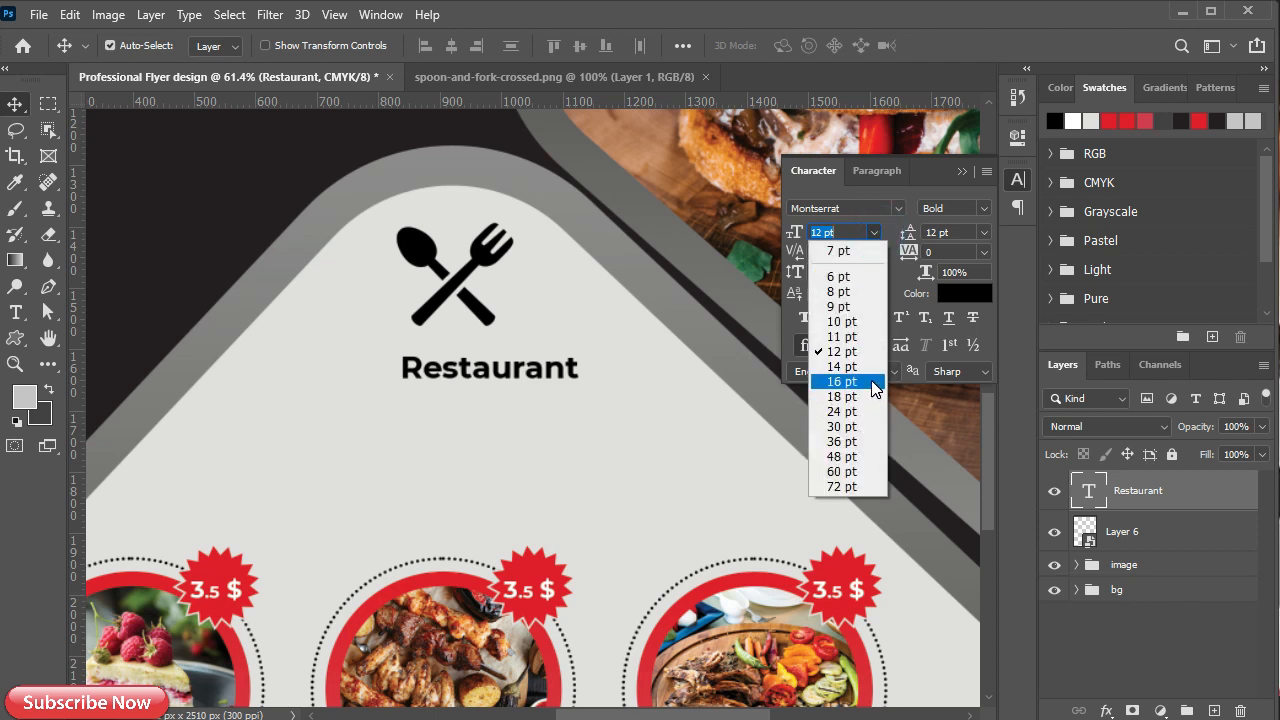
left_click(876, 394)
Place the "Restaurant" title under the icon, duplicate it just below, and change the copy's text to "Slogan Here"
left_click_drag(490, 374, 423, 401)
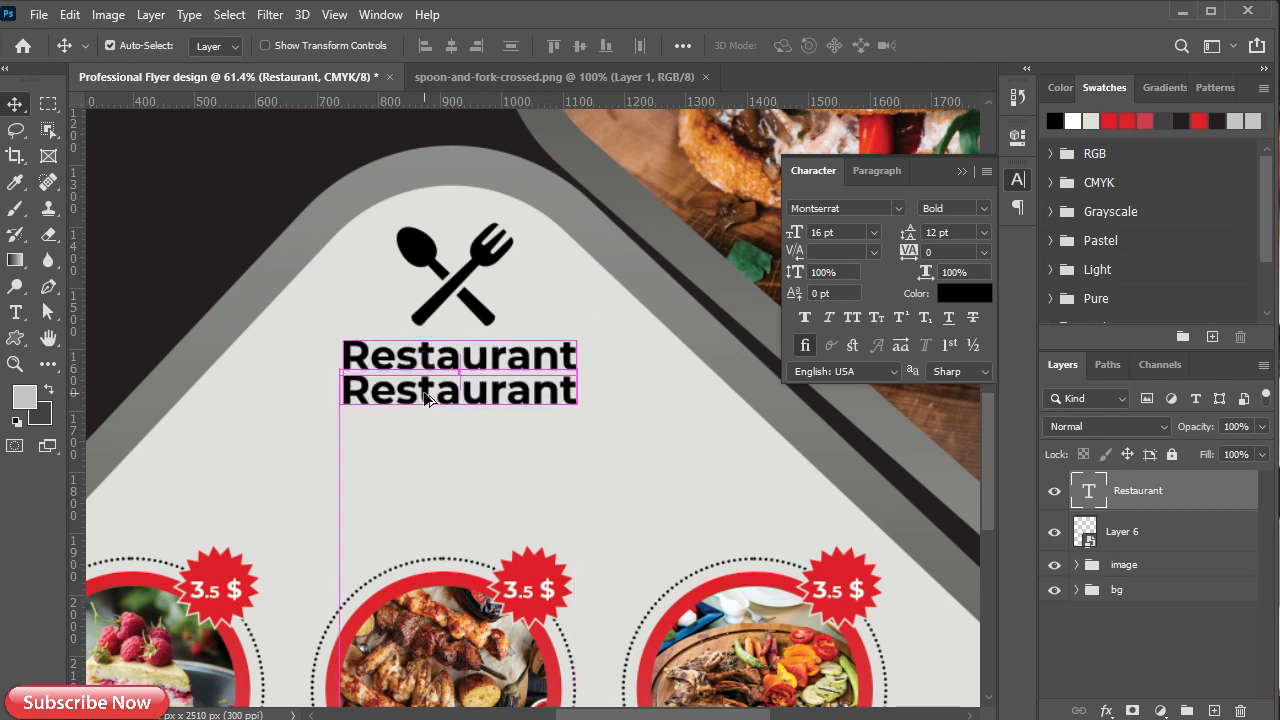
double_click(424, 390)
type("Slo")
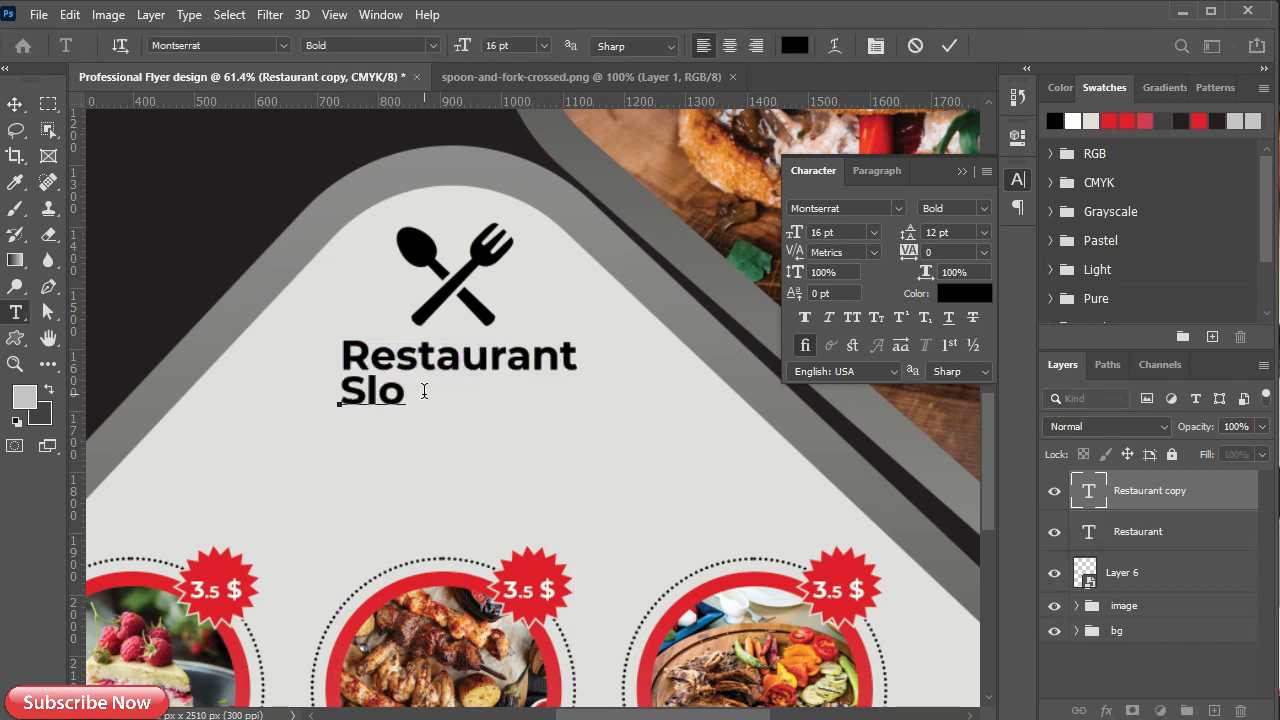
type("gan Here")
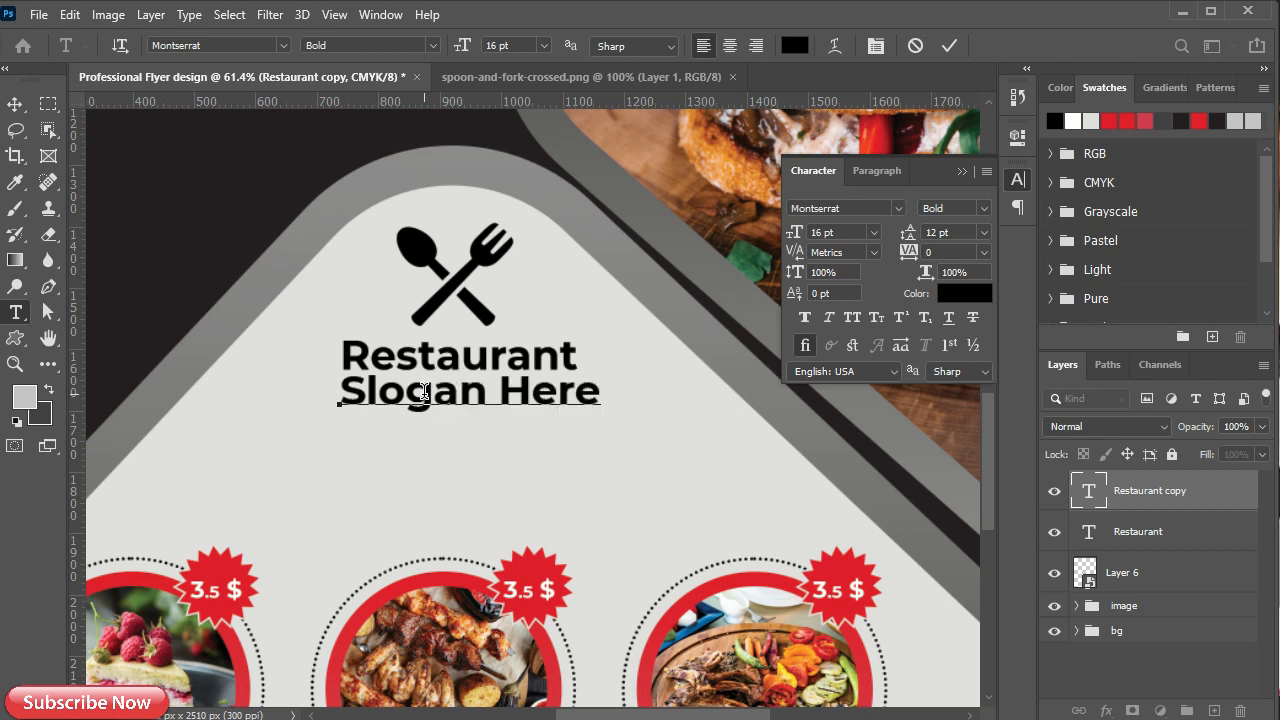
left_click(945, 48)
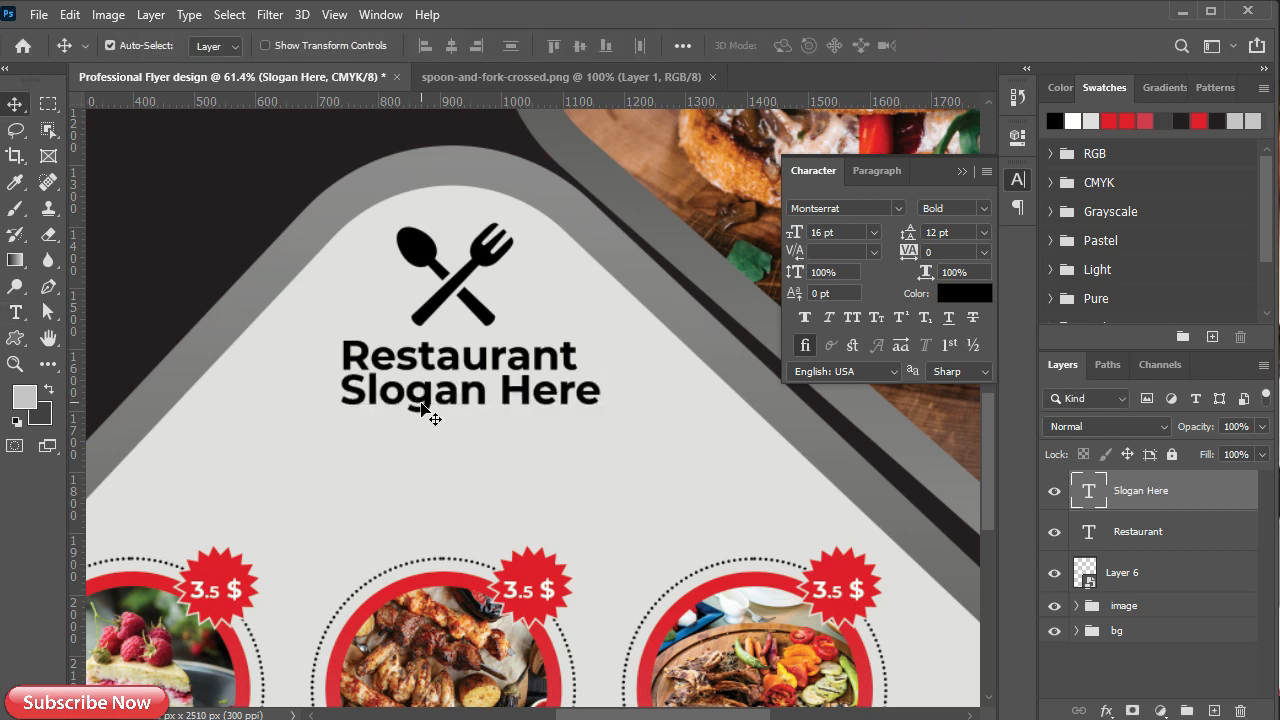
Set the "Slogan Here" line to Regular weight at 10 pt and fit it just below the restaurant title
left_click(981, 209)
left_click(1001, 320)
left_click(873, 232)
left_click(830, 348)
left_click_drag(357, 398, 365, 393)
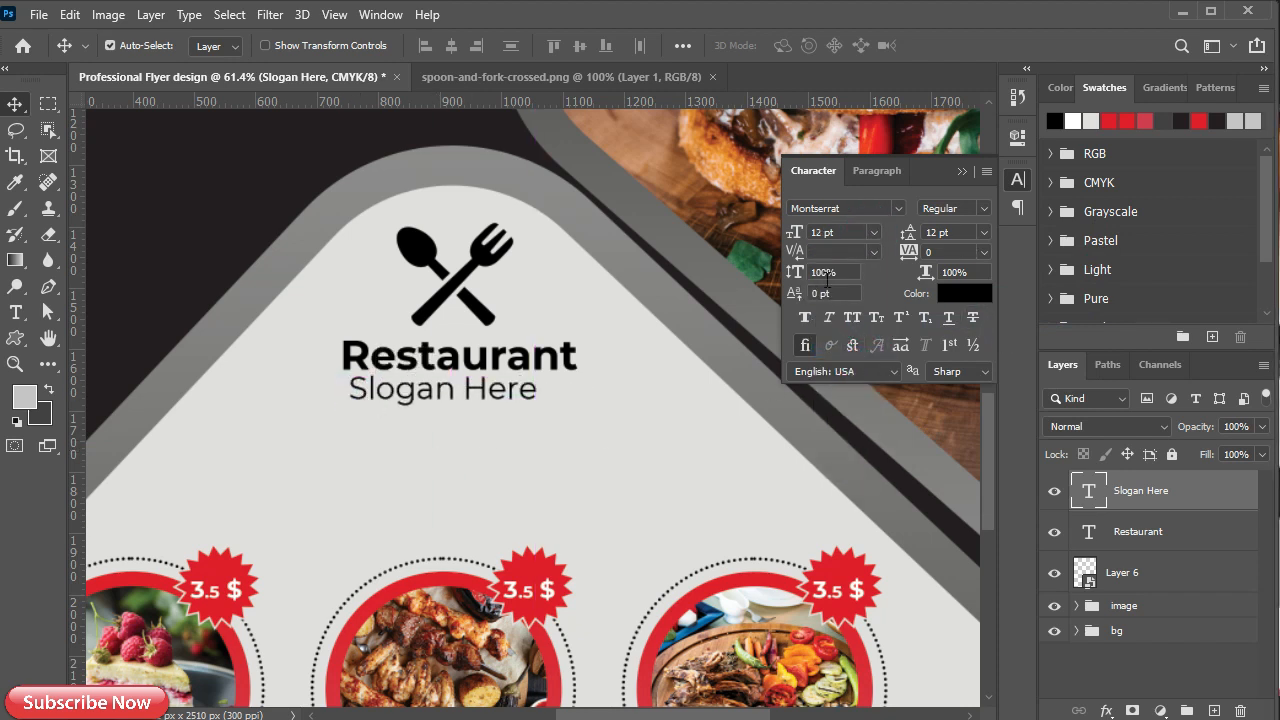
left_click(873, 233)
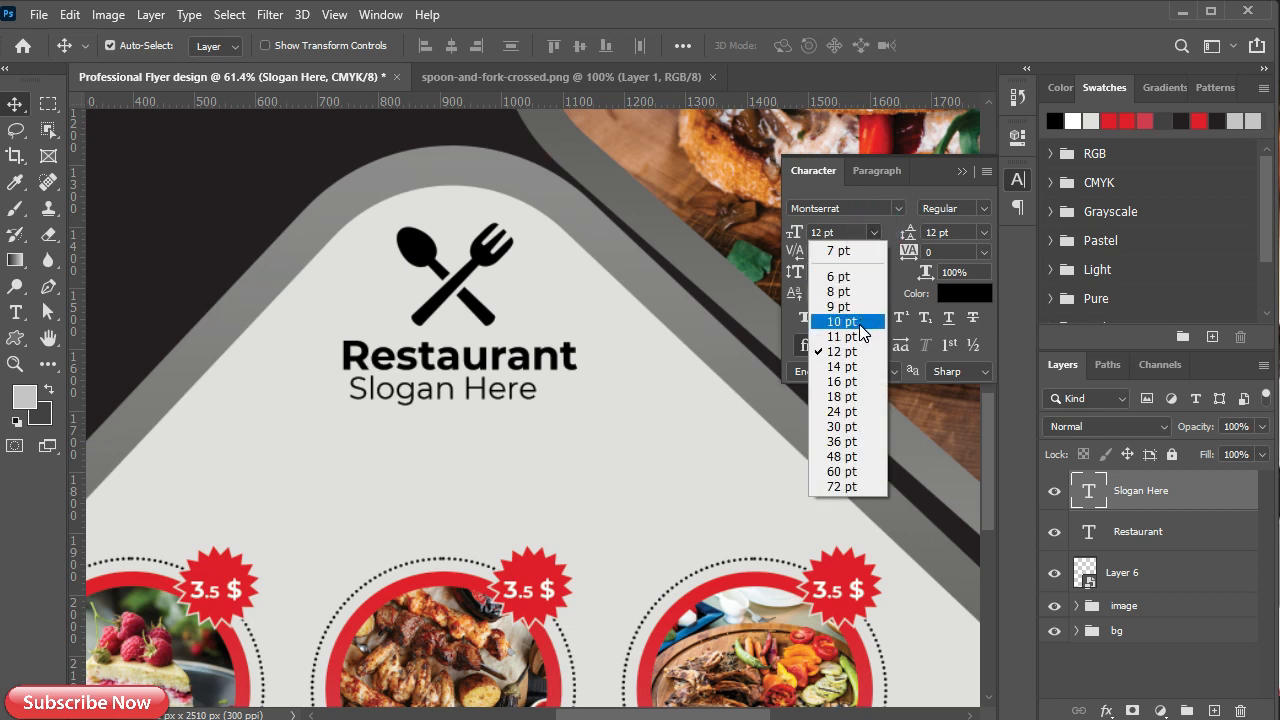
left_click(845, 322)
Center the "Restaurant" and "Slogan Here" lines horizontally on the spoon-and-fork icon using a selection of its outline
left_click(1086, 572, "ctrl")
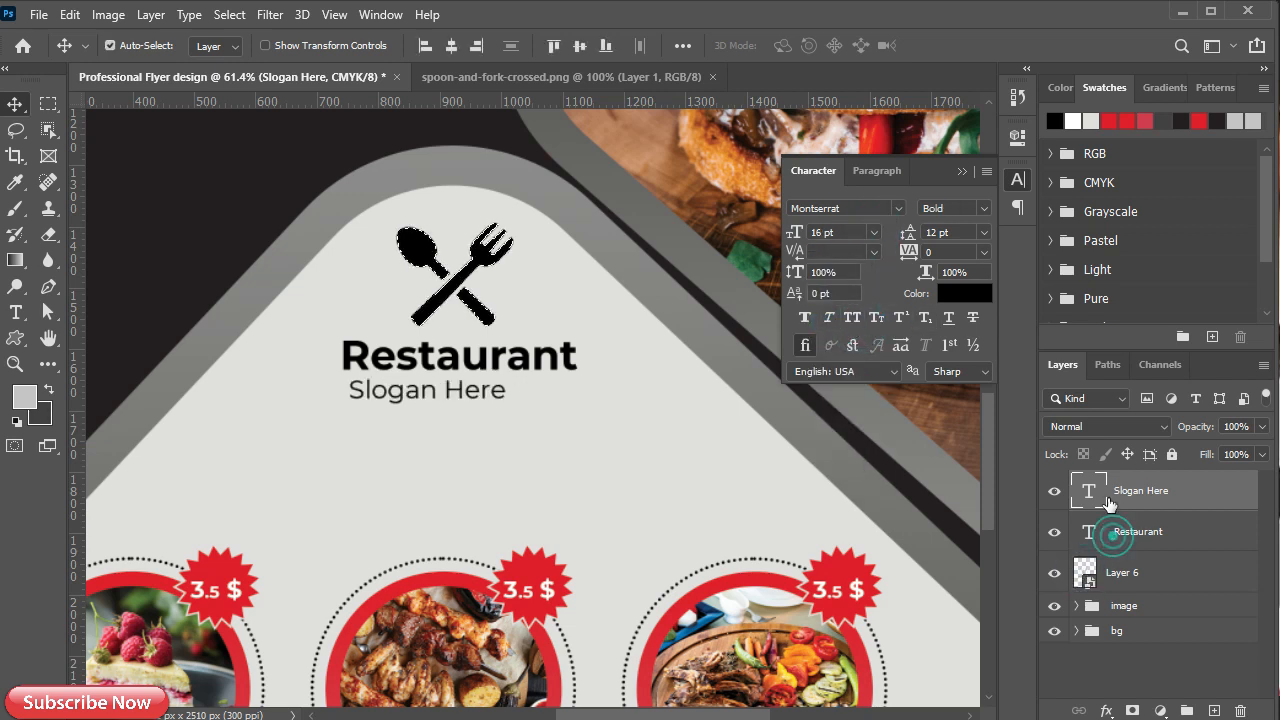
left_click(1138, 531)
left_click(1018, 179)
left_click(450, 47)
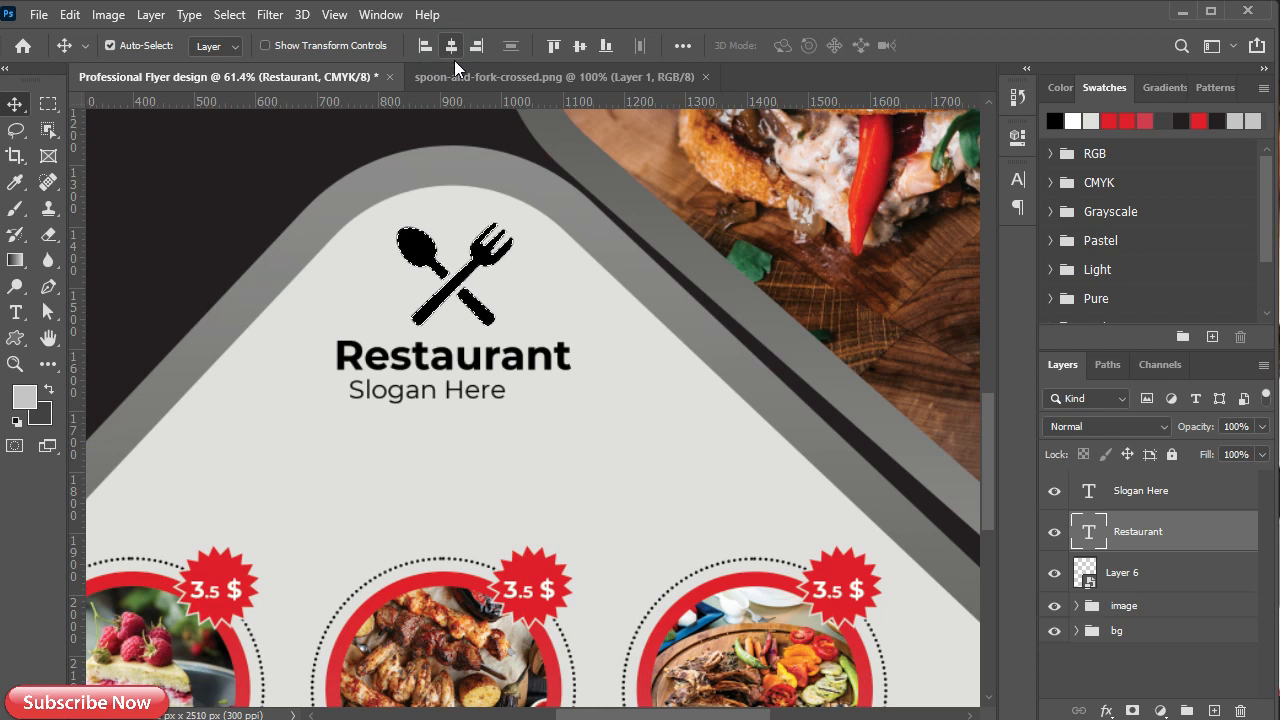
left_click(1140, 490)
left_click(452, 46)
key("ctrl+d")
Group the icon, title and slogan layers and name the group "Name"
left_click(1143, 585, "shift")
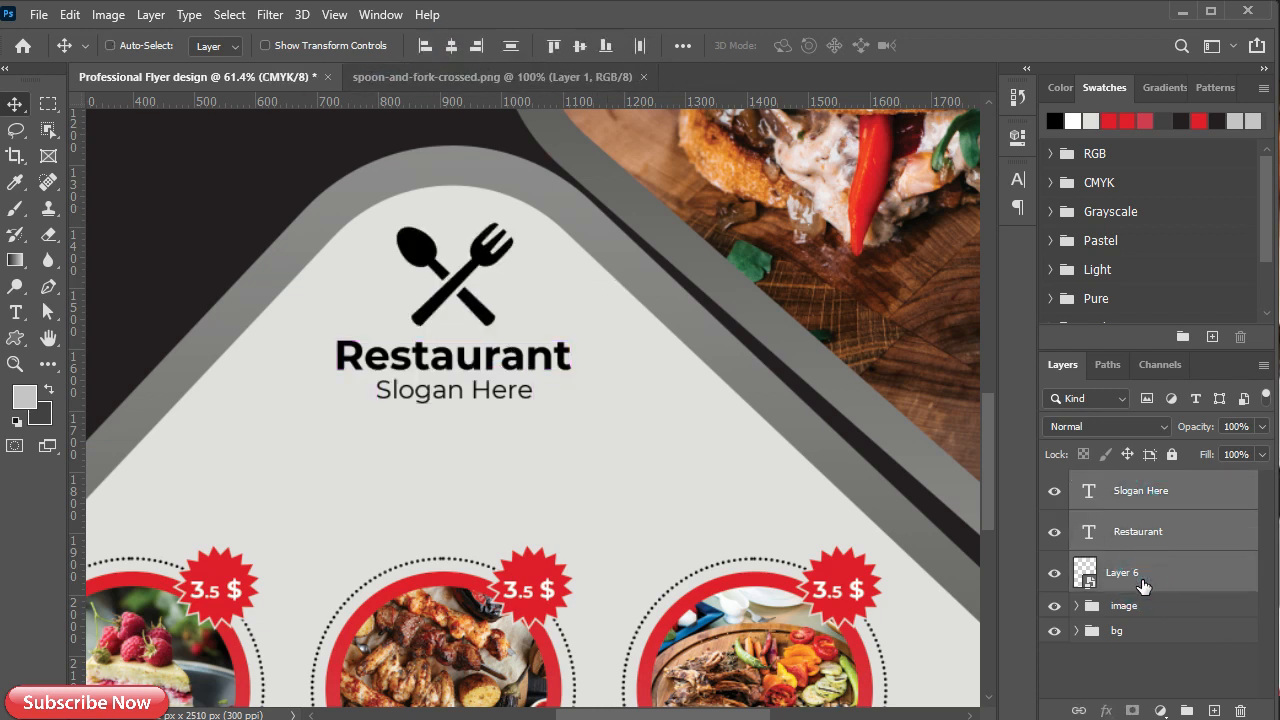
key("ctrl+g")
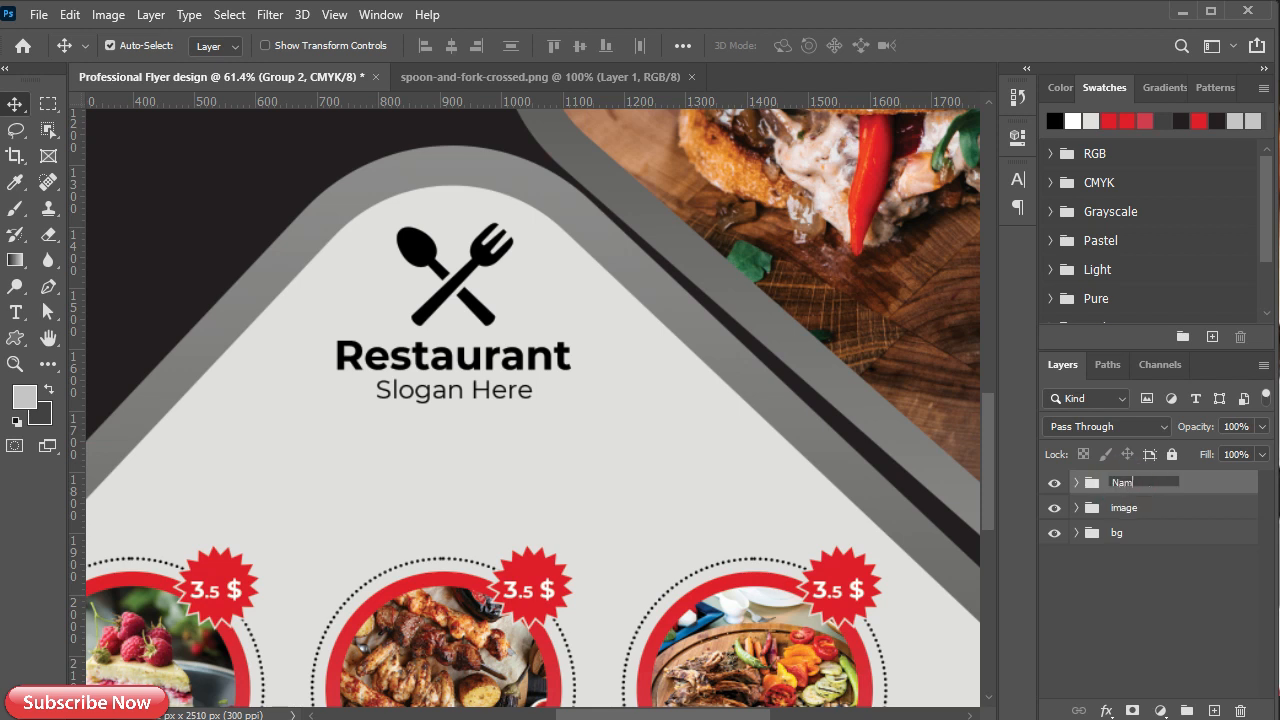
left_click(1188, 490)
scroll(568, 460, "down", 6)
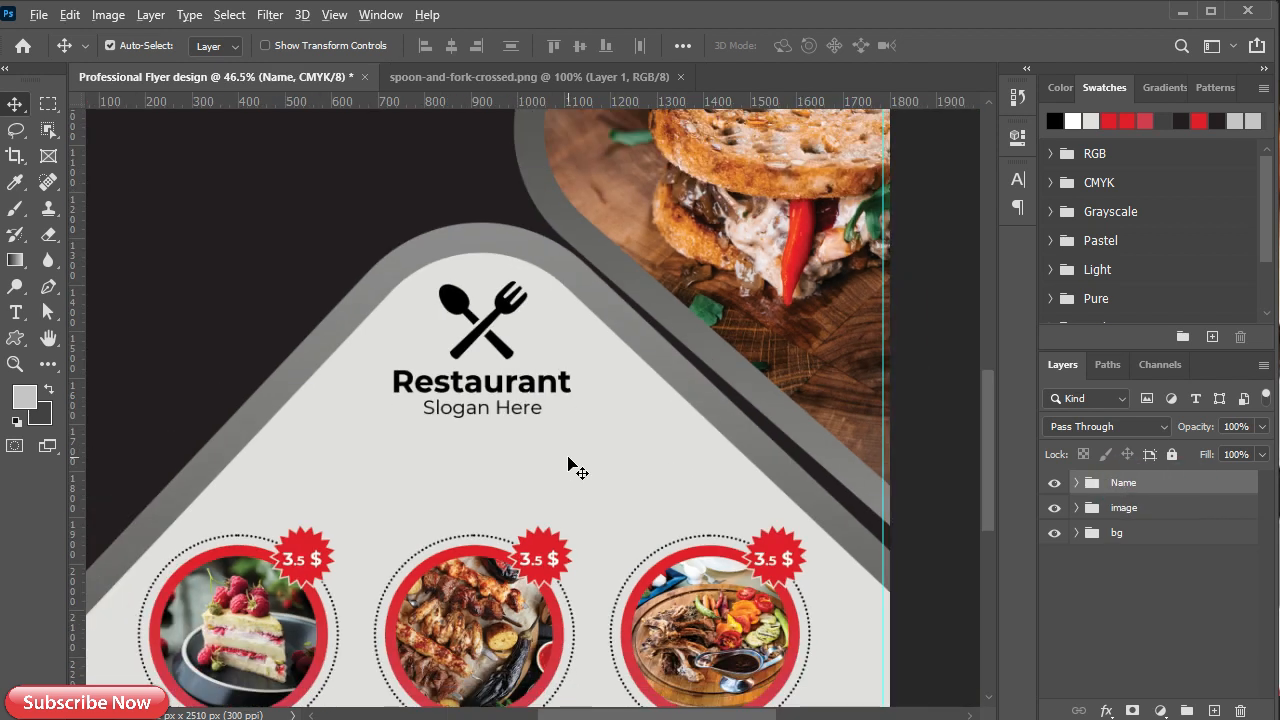
Add a "Fast Food" text line on the dark area between the photos and color it white (ffffff)
scroll(370, 433, "up", 4)
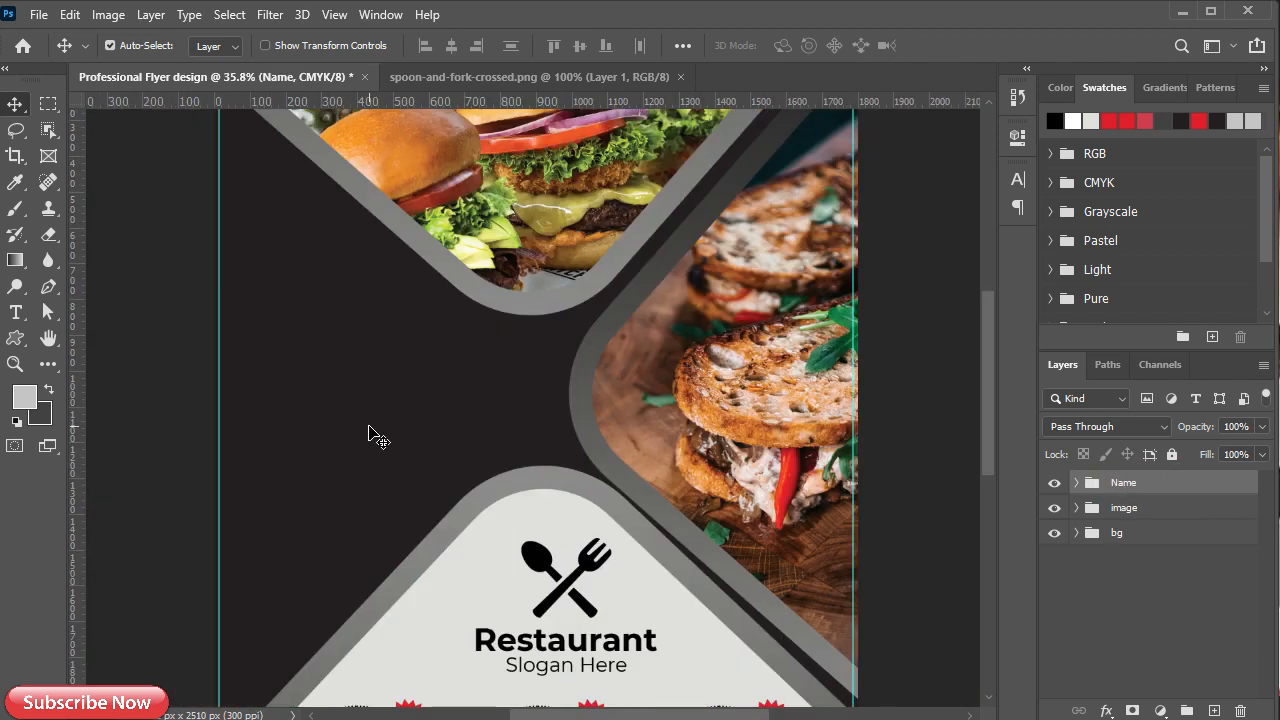
key("t")
left_click(254, 268)
key("BackSpace")
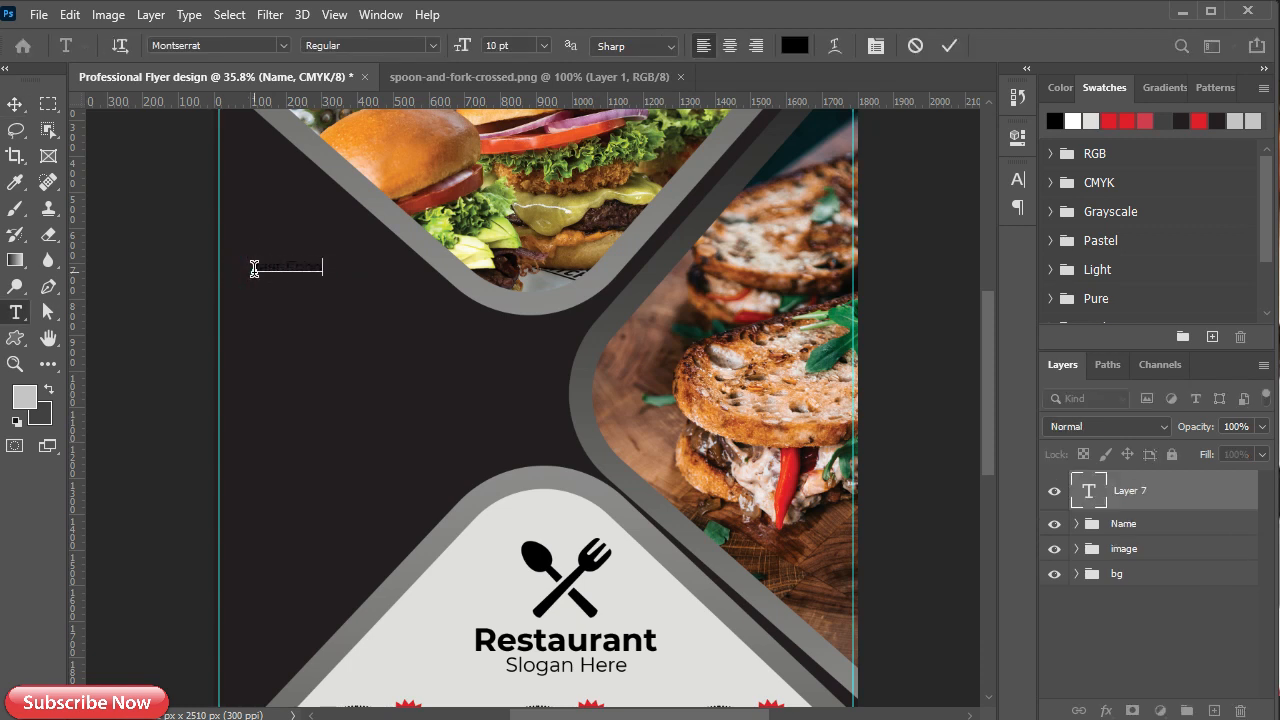
left_click(316, 266)
key("BackSpace")
left_click(252, 265)
left_click(949, 50)
left_click(797, 46)
left_click(17, 380)
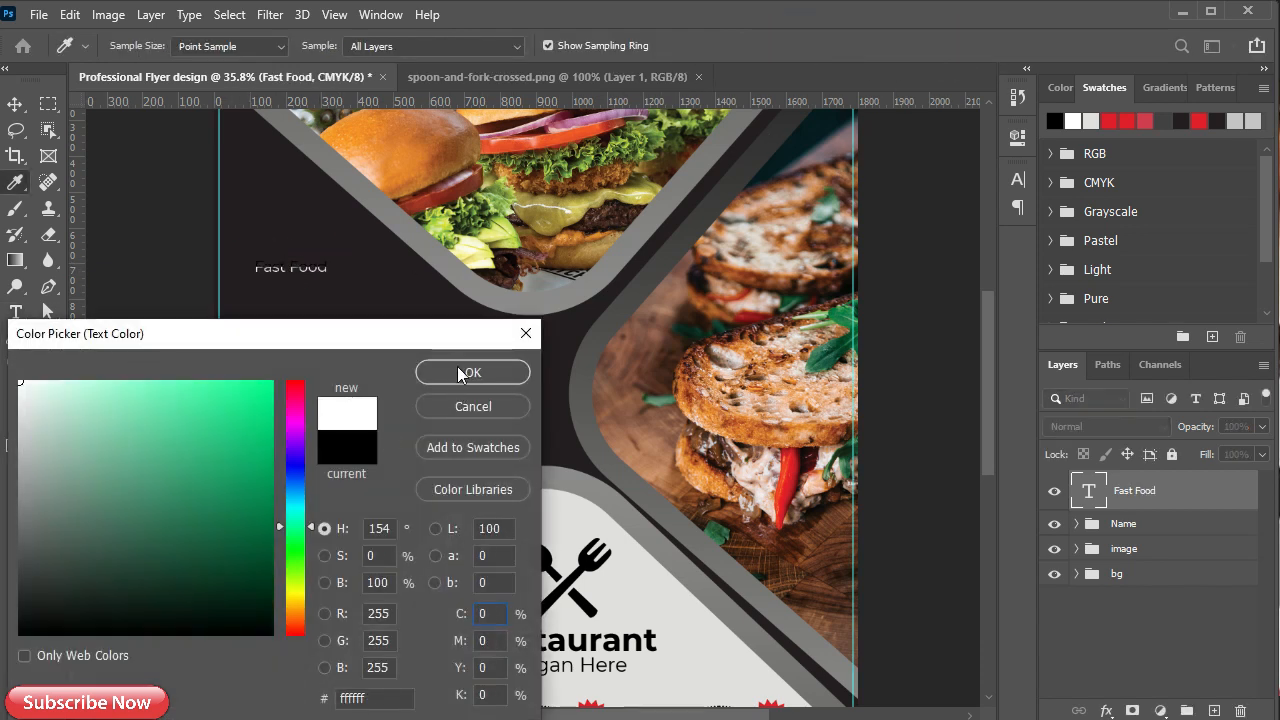
left_click(463, 374)
Set the "Fast Food" heading to 24 pt in the Abril Fatface font
left_click(1018, 181)
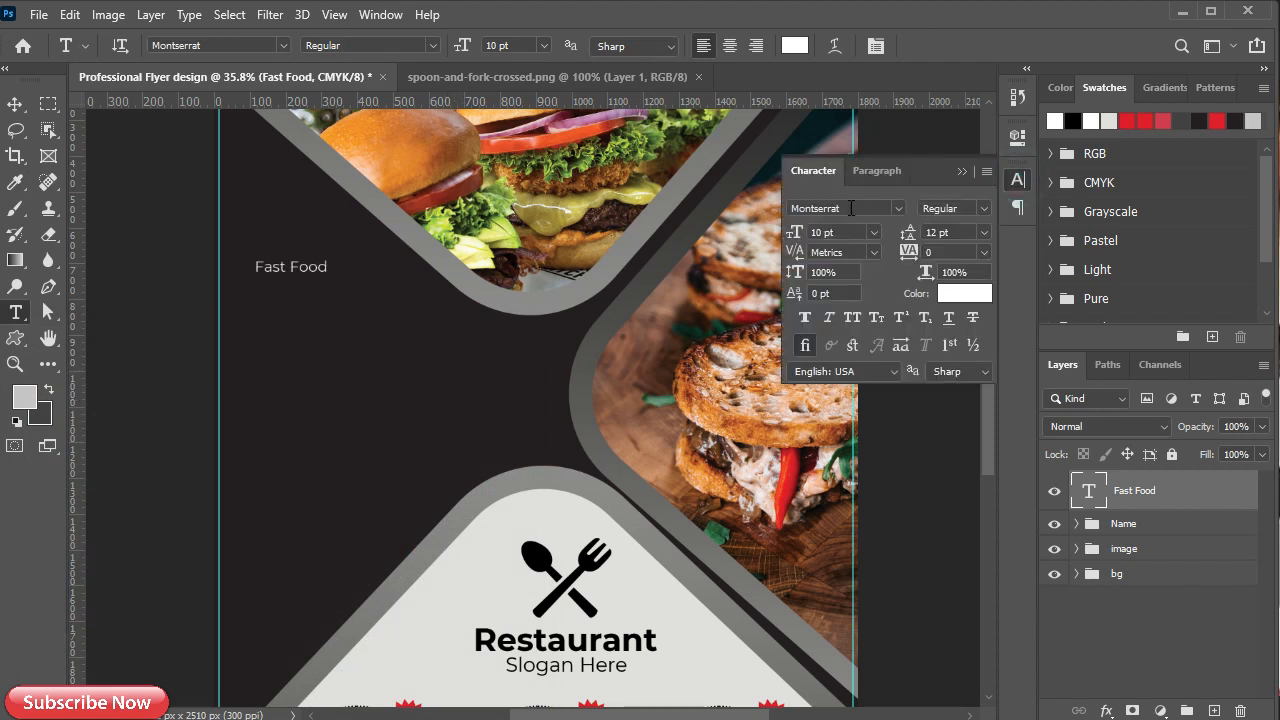
left_click(873, 232)
left_click(849, 410)
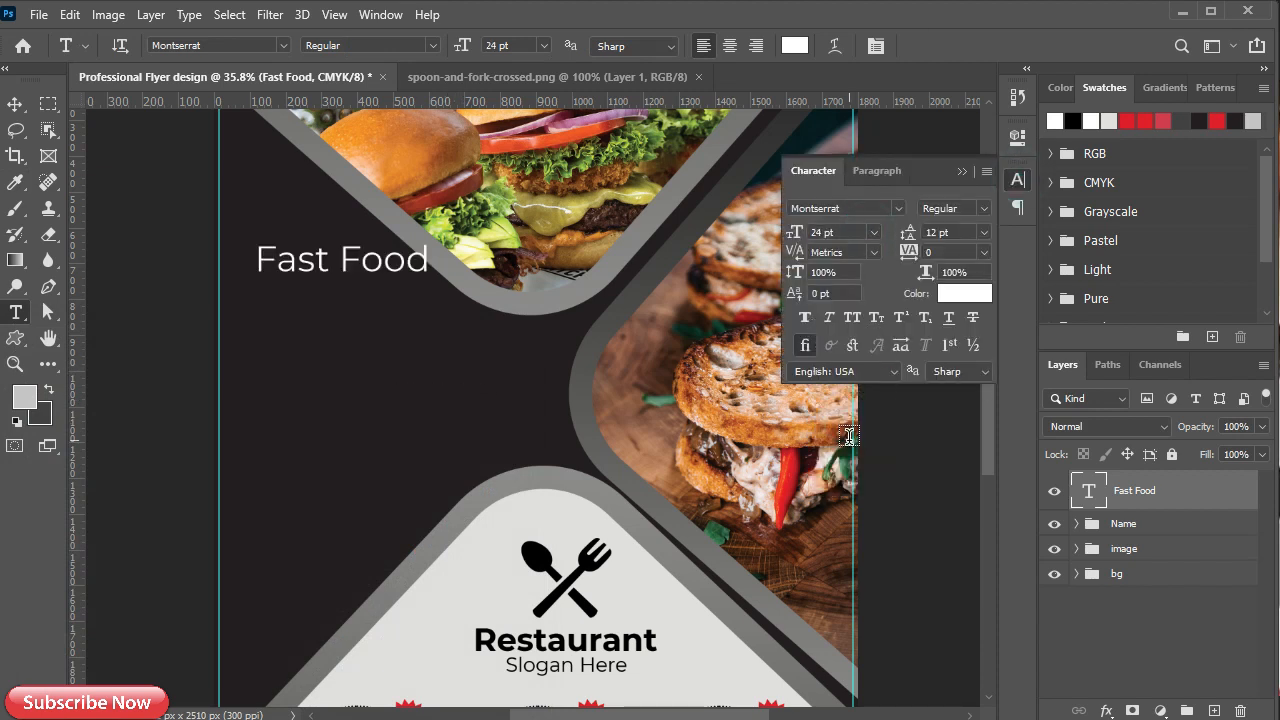
left_click(898, 208)
left_click(877, 235)
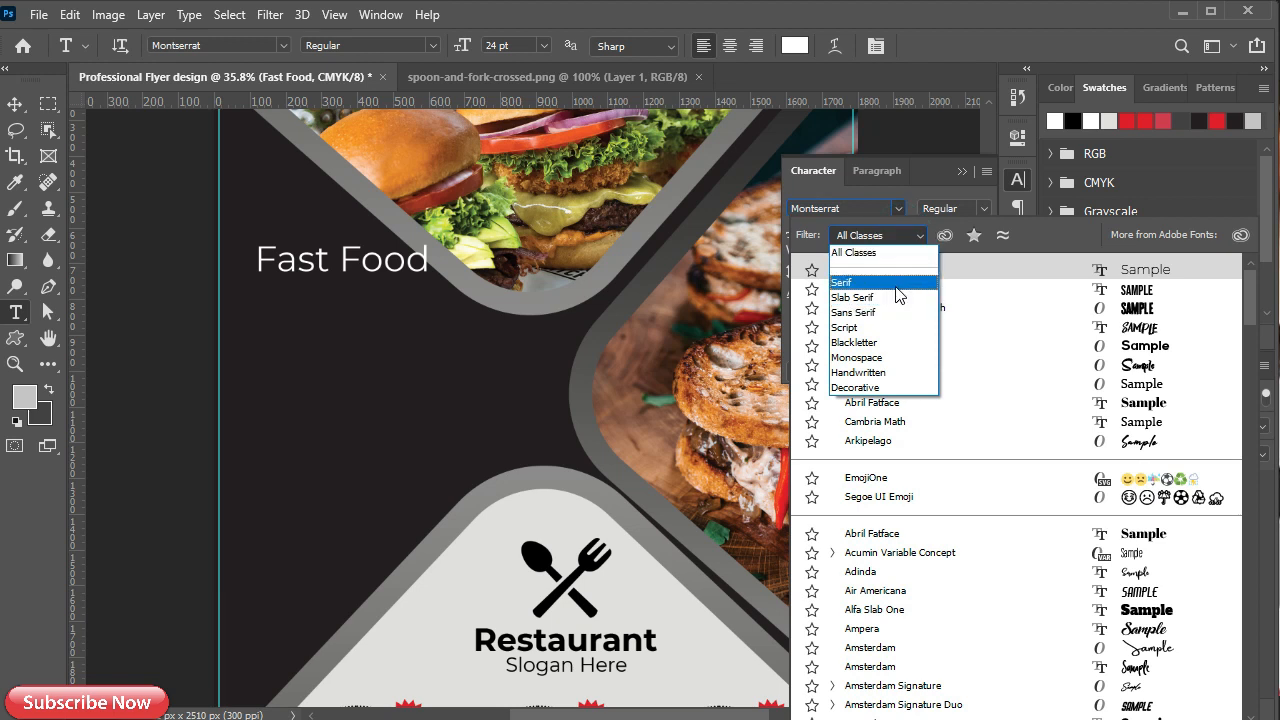
left_click(897, 284)
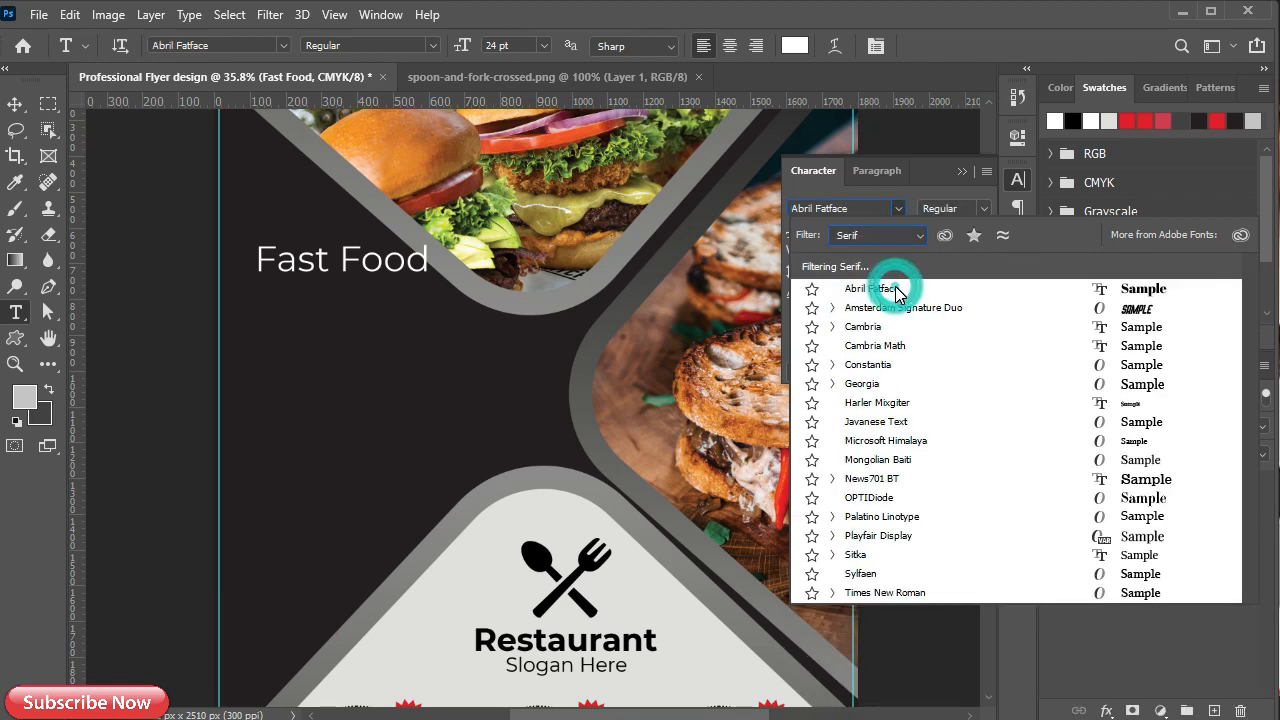
left_click(965, 292)
left_click(962, 172)
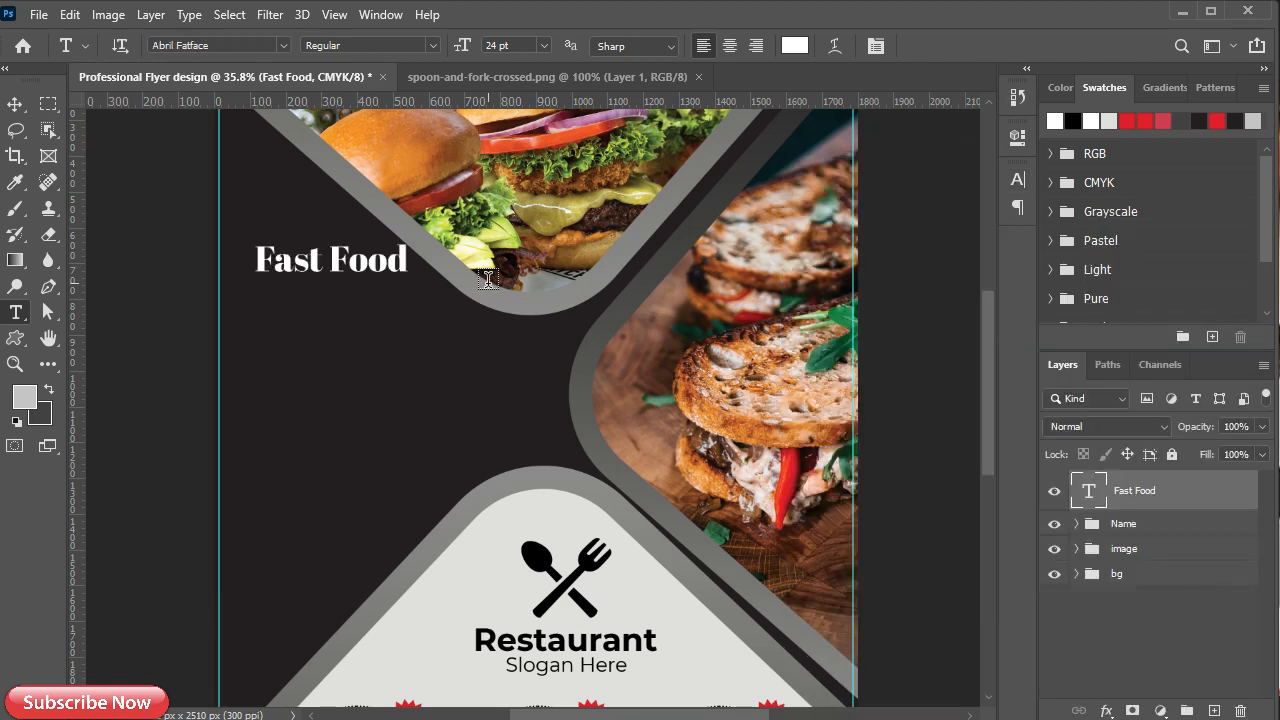
Move the "Fast Food" heading closer to the flyer's left edge and create a placeholder paragraph text box directly beneath it
key("v")
left_click_drag(309, 263, 297, 265)
left_click_drag(287, 266, 382, 550)
key("t")
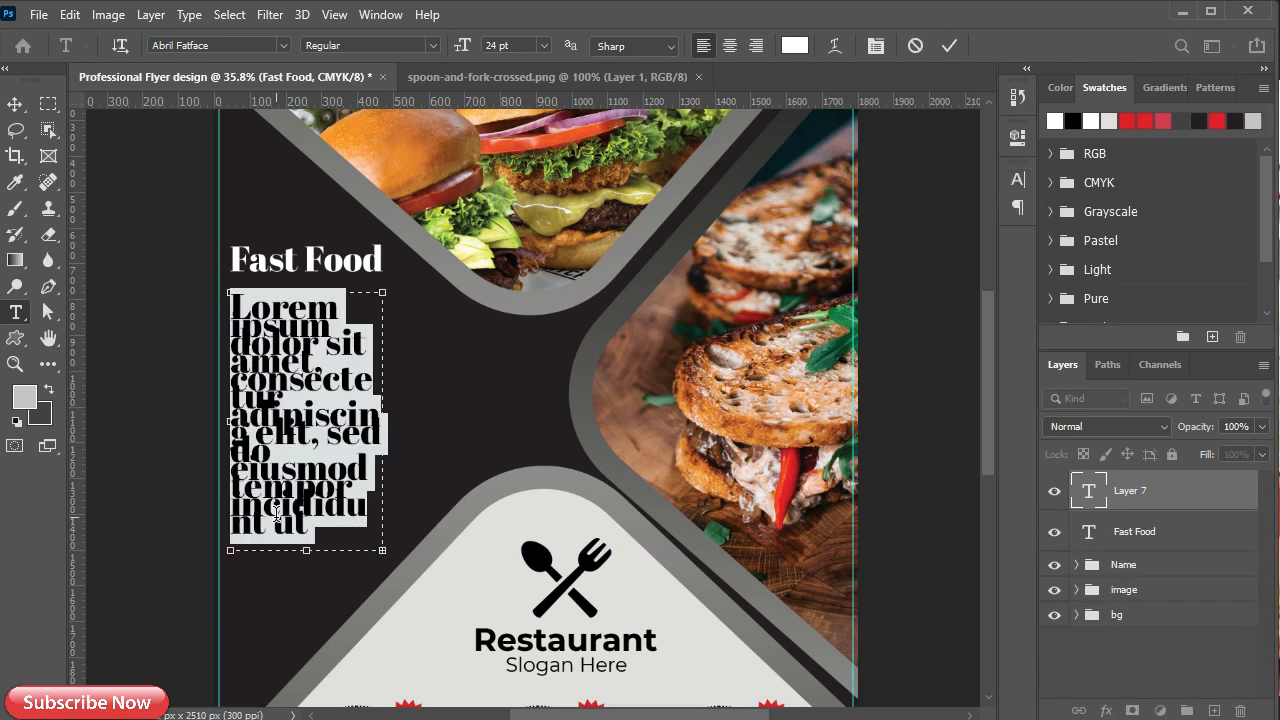
Format the placeholder paragraph as Montserrat Regular at 10 pt with 16 pt leading and widen its text box slightly
left_click(1017, 180)
type("mont")
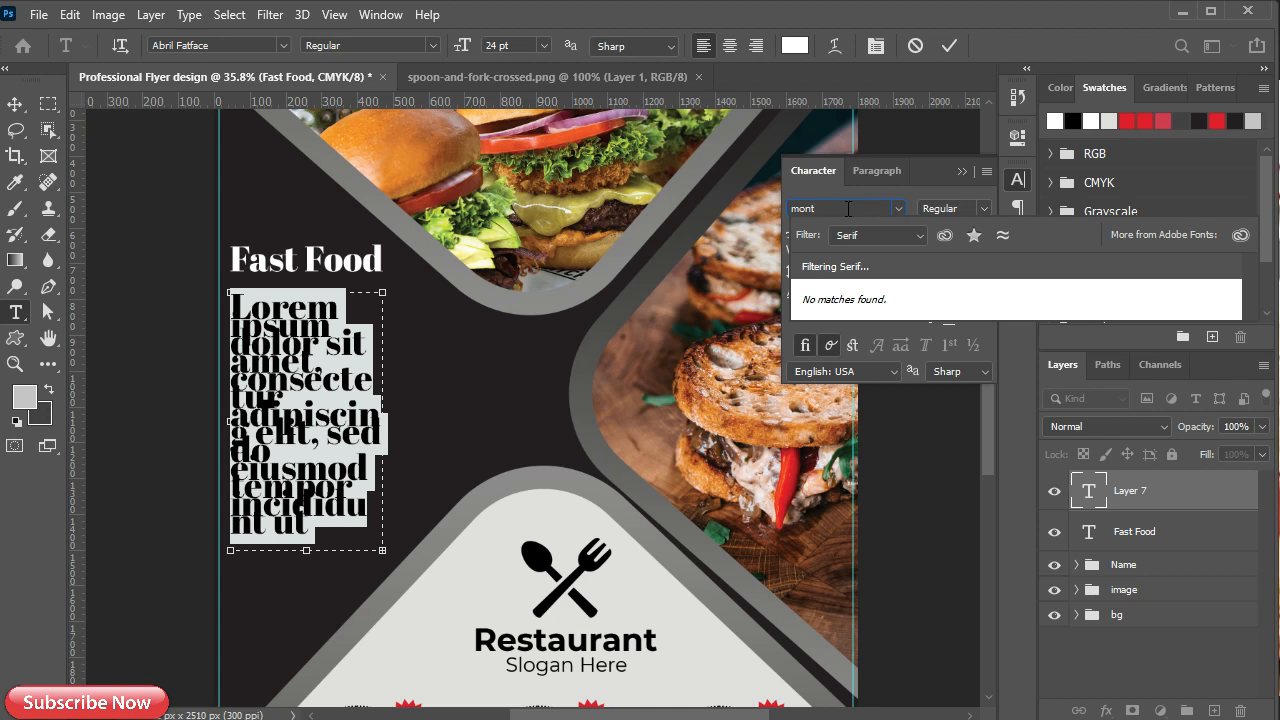
left_click(905, 235)
left_click(860, 254)
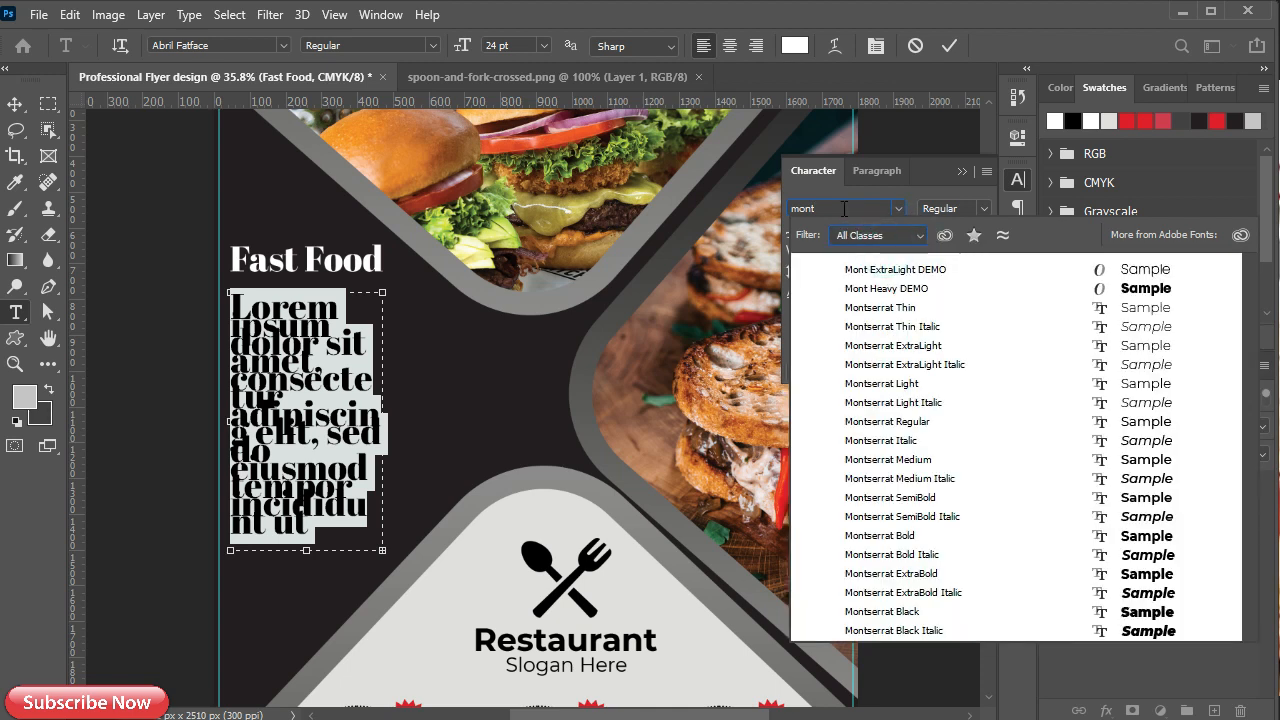
left_click(860, 421)
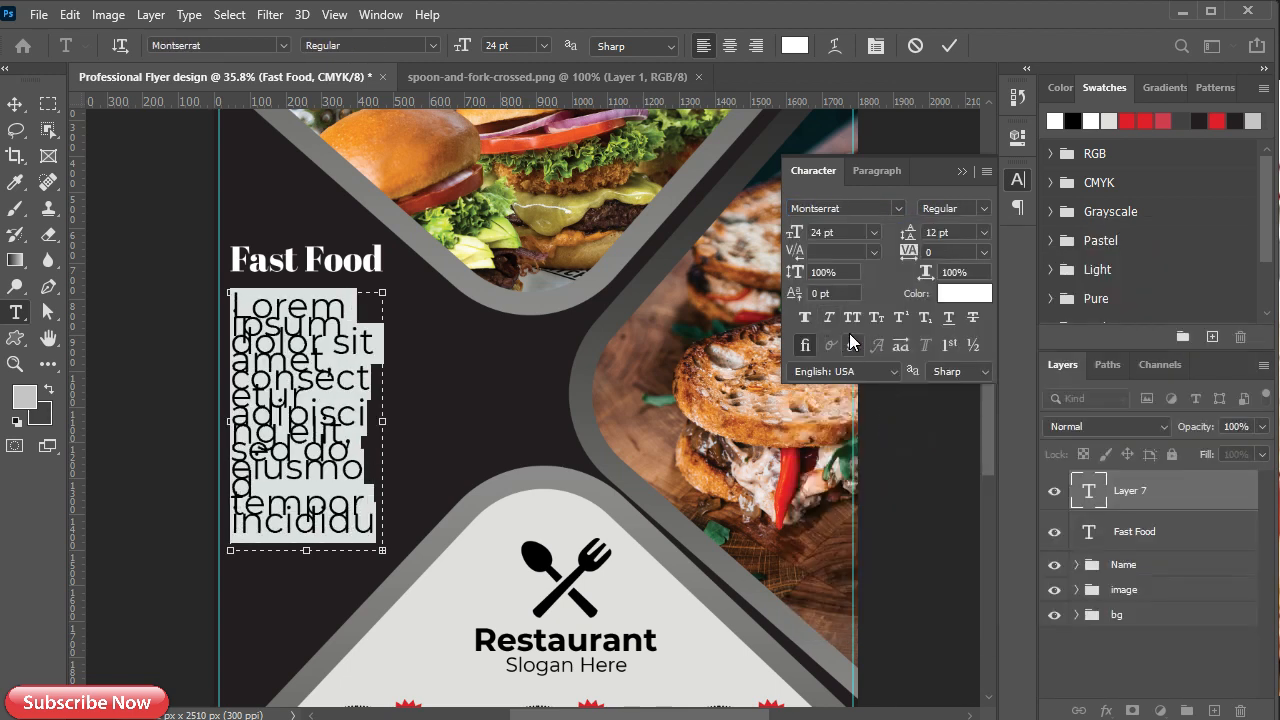
left_click(873, 232)
left_click(848, 322)
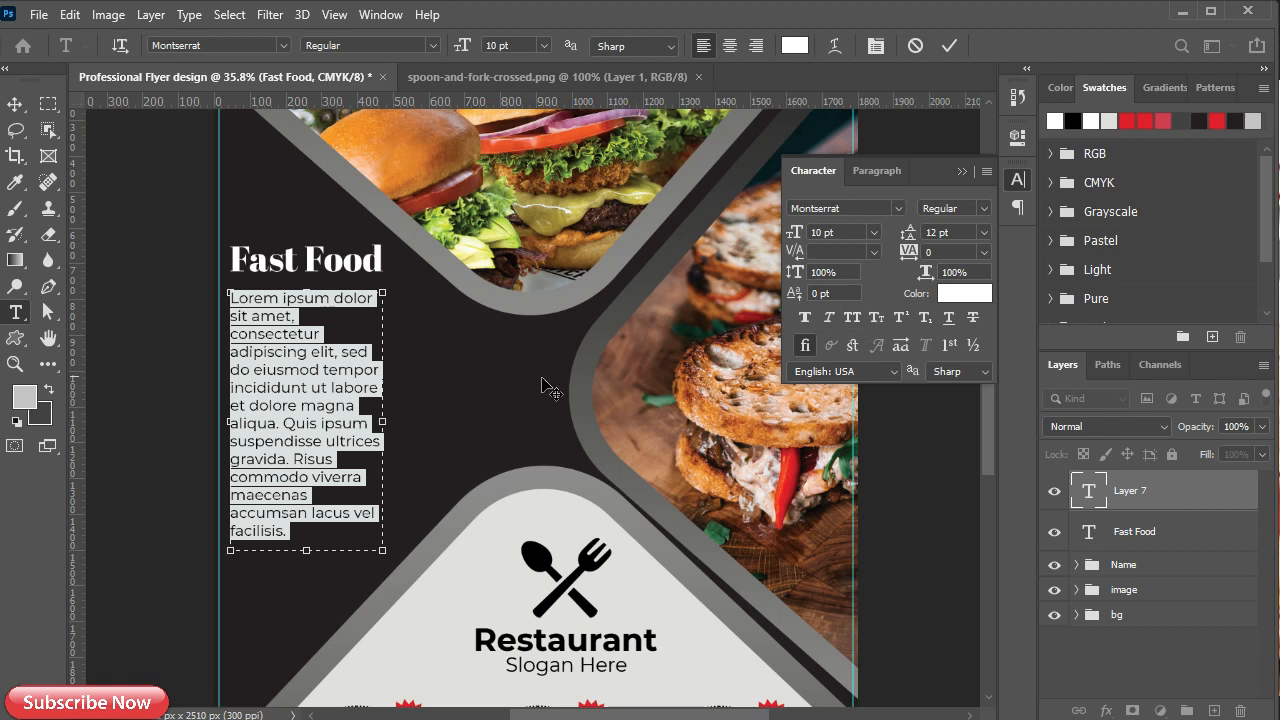
left_click_drag(918, 240, 910, 240)
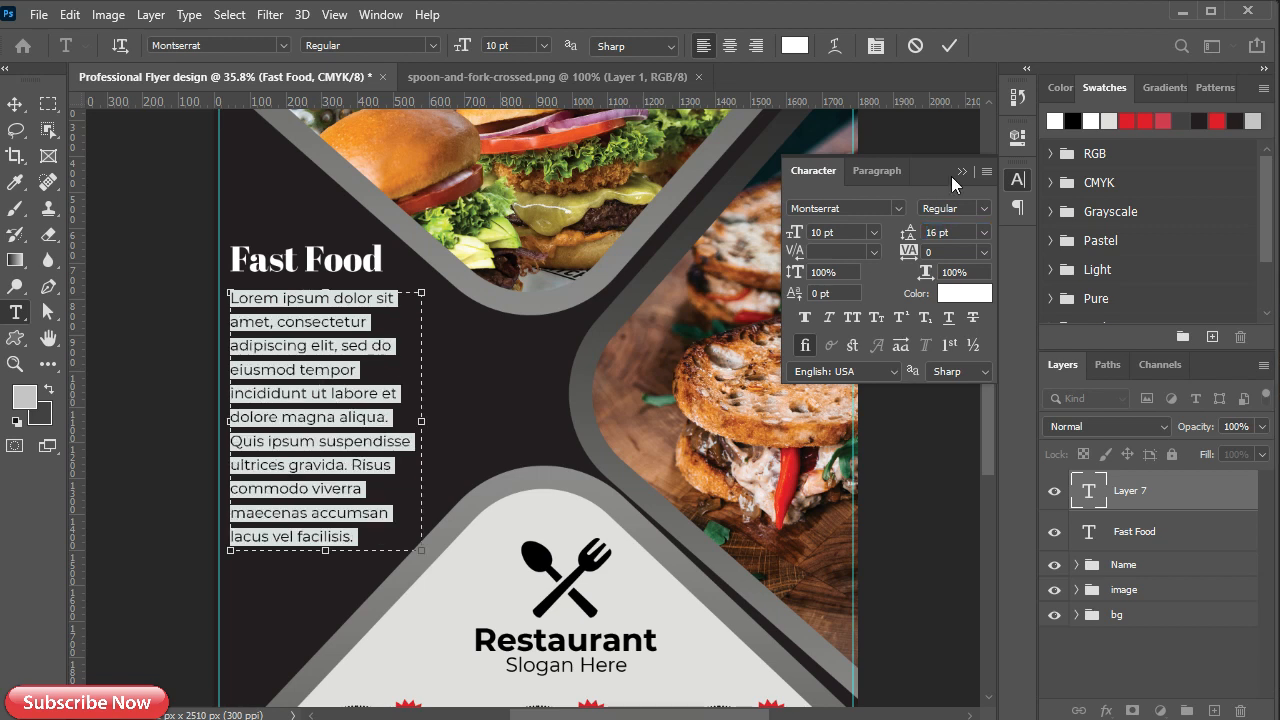
left_click(961, 171)
left_click(949, 45)
Align the paragraph's left edge to the "Fast Food" heading using a selection of the heading's outline
key("v")
left_click(423, 45)
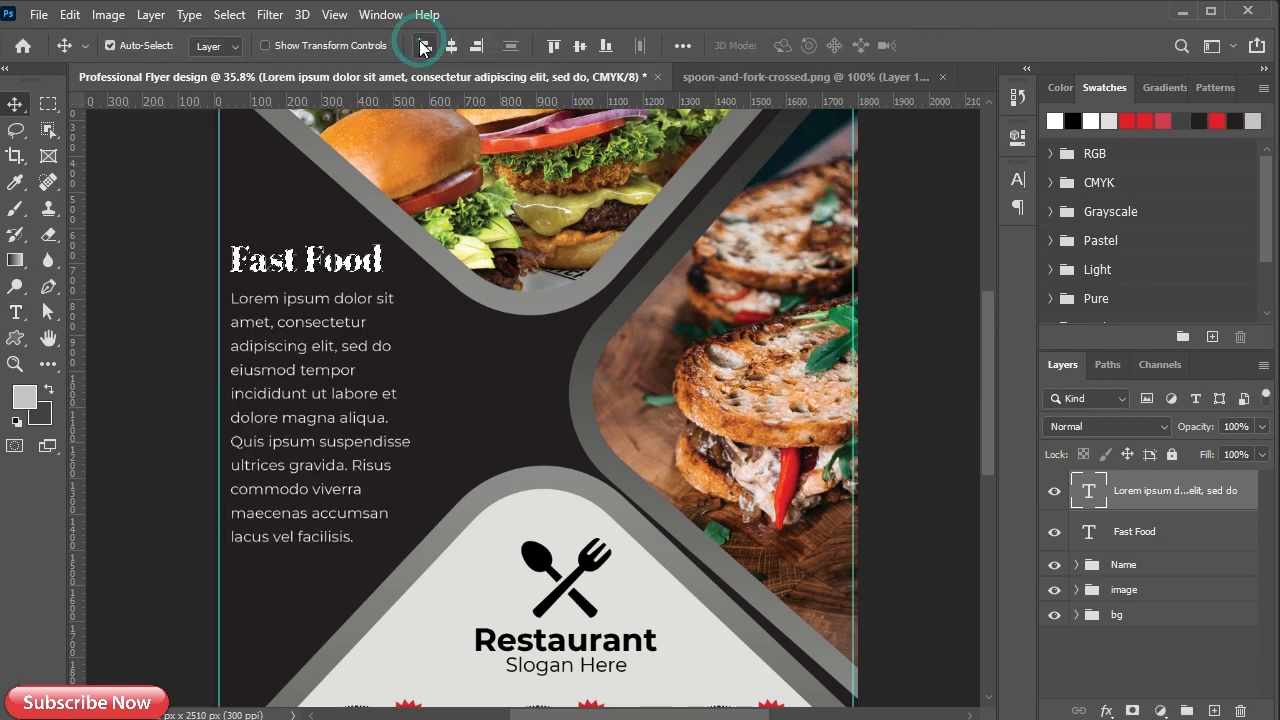
left_click(420, 46)
key("ctrl+z")
scroll(245, 288, "up", 2)
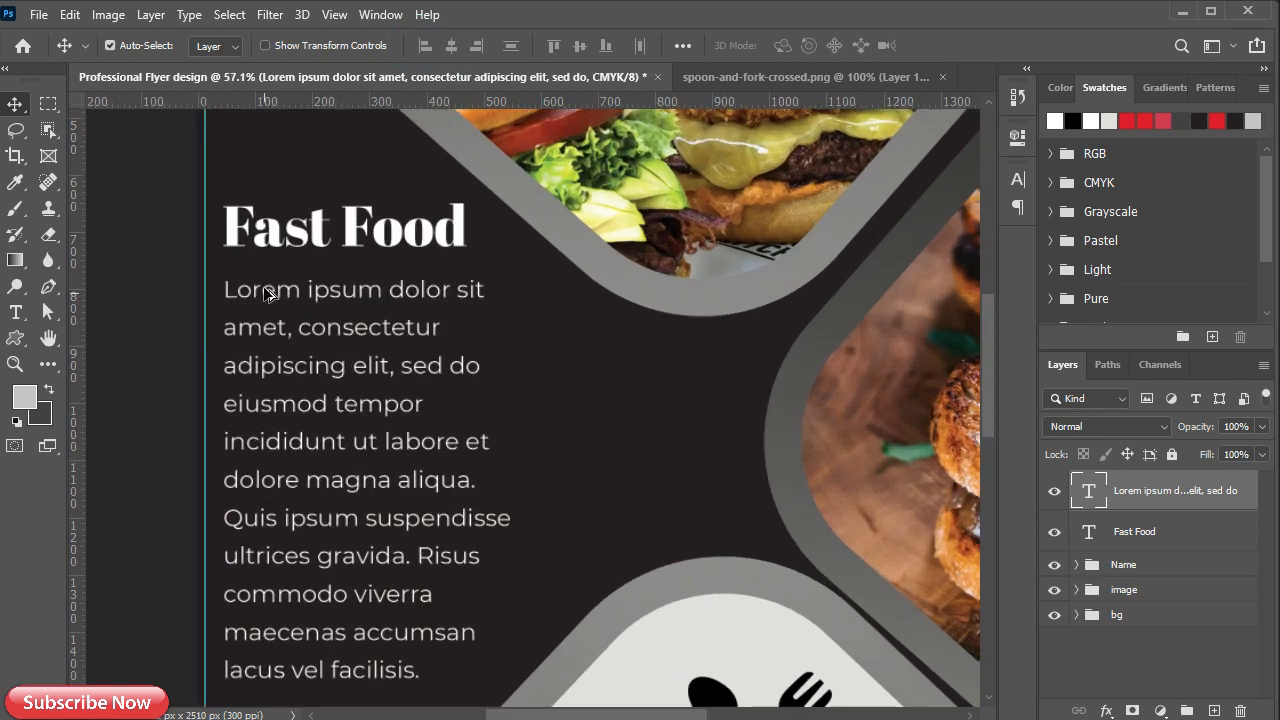
Restyle the "Fast Food" heading in orange at 20.97 pt with all caps, placed close above the paragraph
scroll(266, 292, "up", 1)
left_click(252, 224)
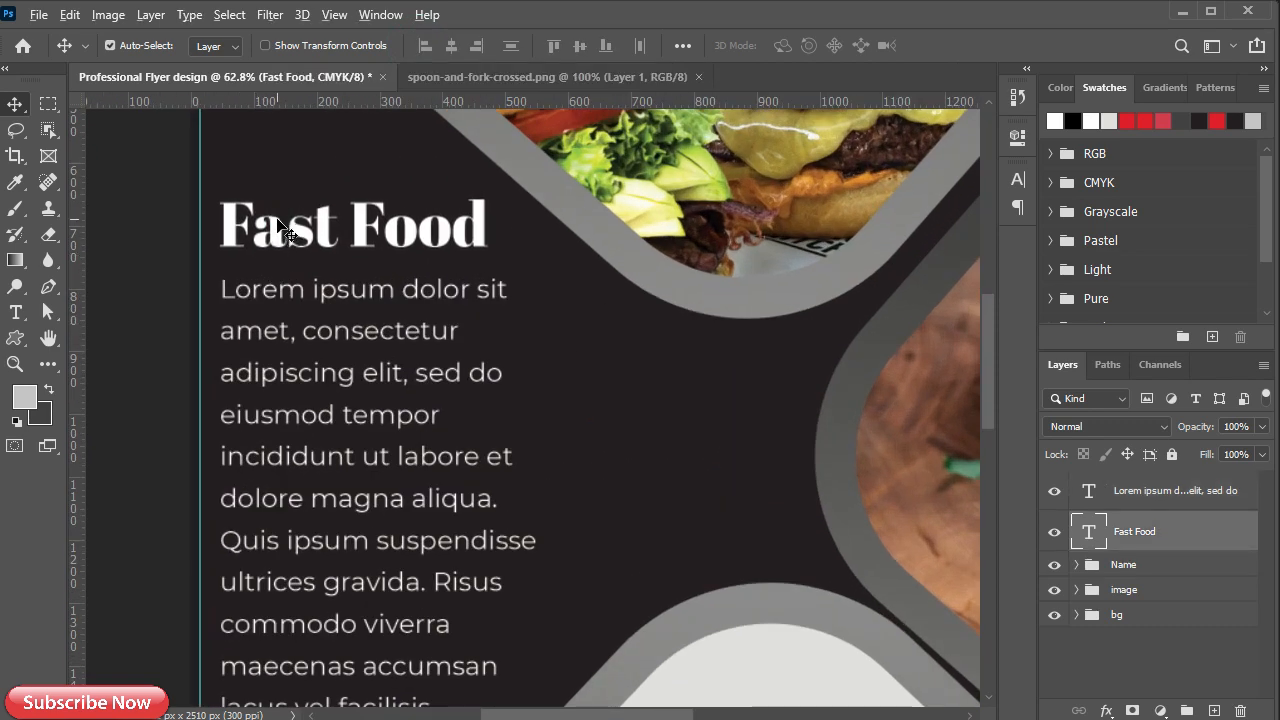
scroll(277, 220, "down", 6)
left_click_drag(471, 346, 434, 448)
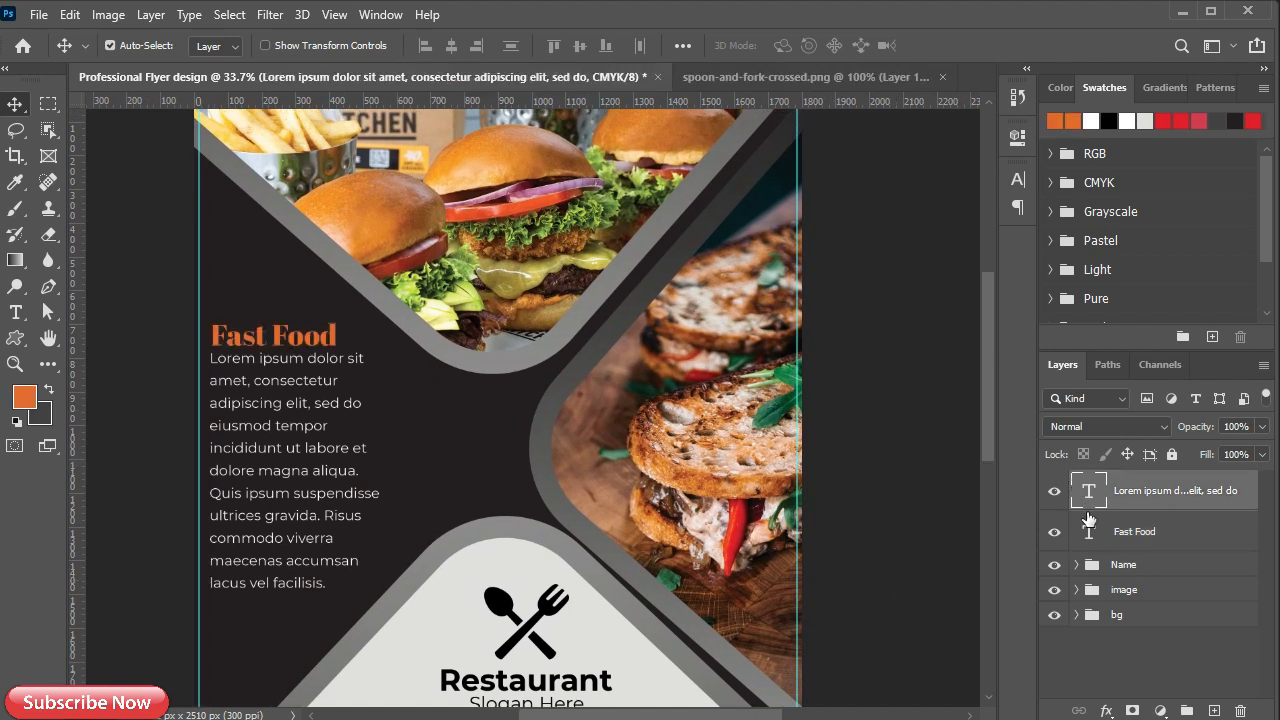
left_click(1089, 522)
left_click(1018, 179)
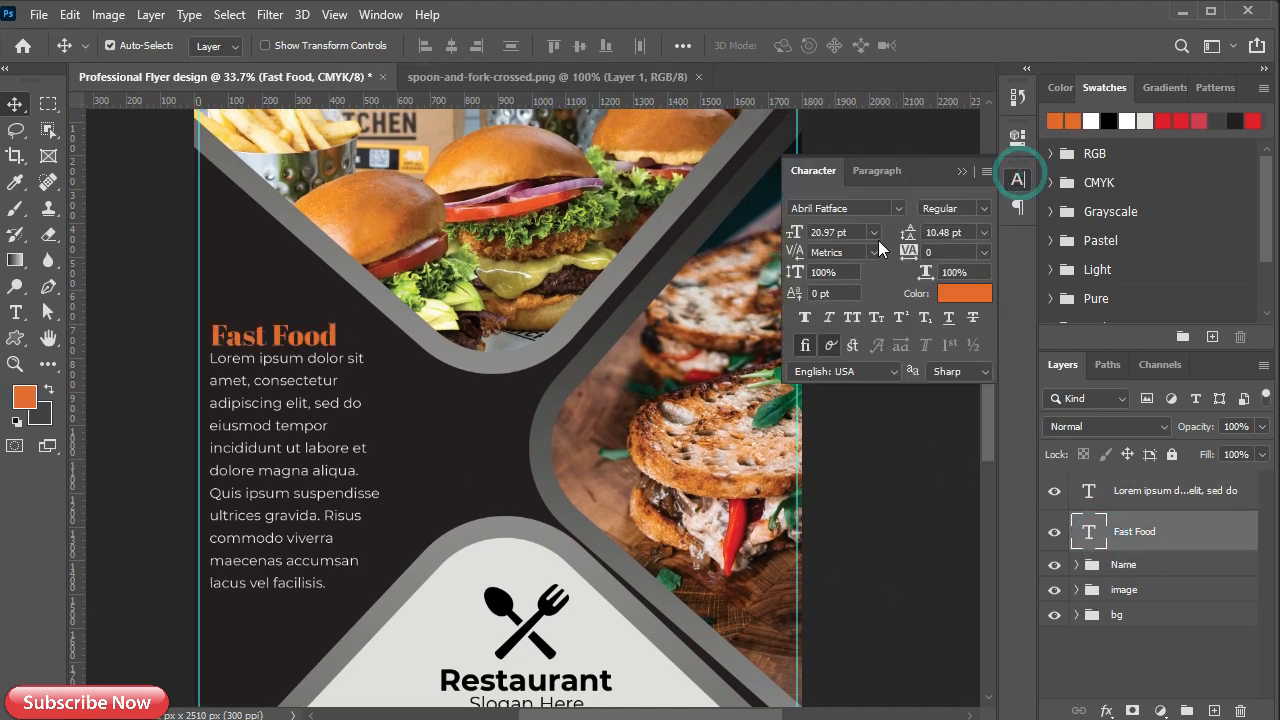
left_click(852, 318)
left_click(962, 171)
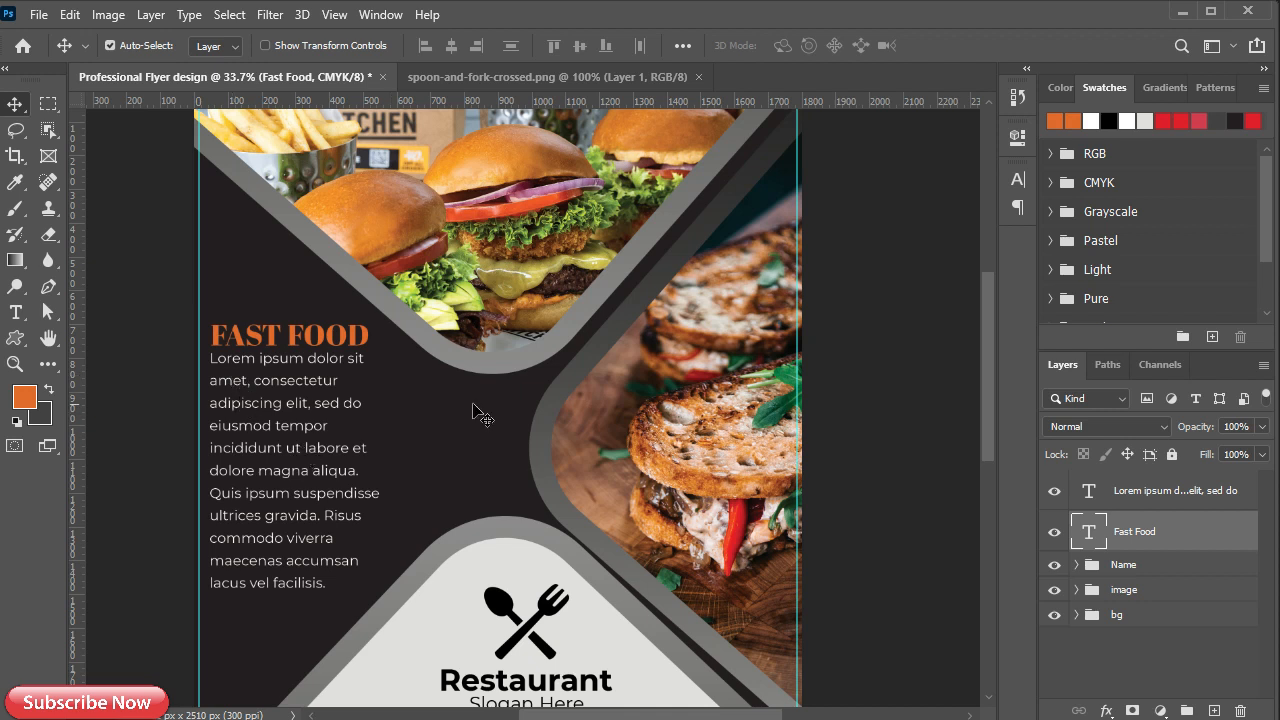
Group the heading and paragraph layers and name the group "main text"
left_click(1150, 508, "shift")
key("ctrl+g")
double_click(1120, 488)
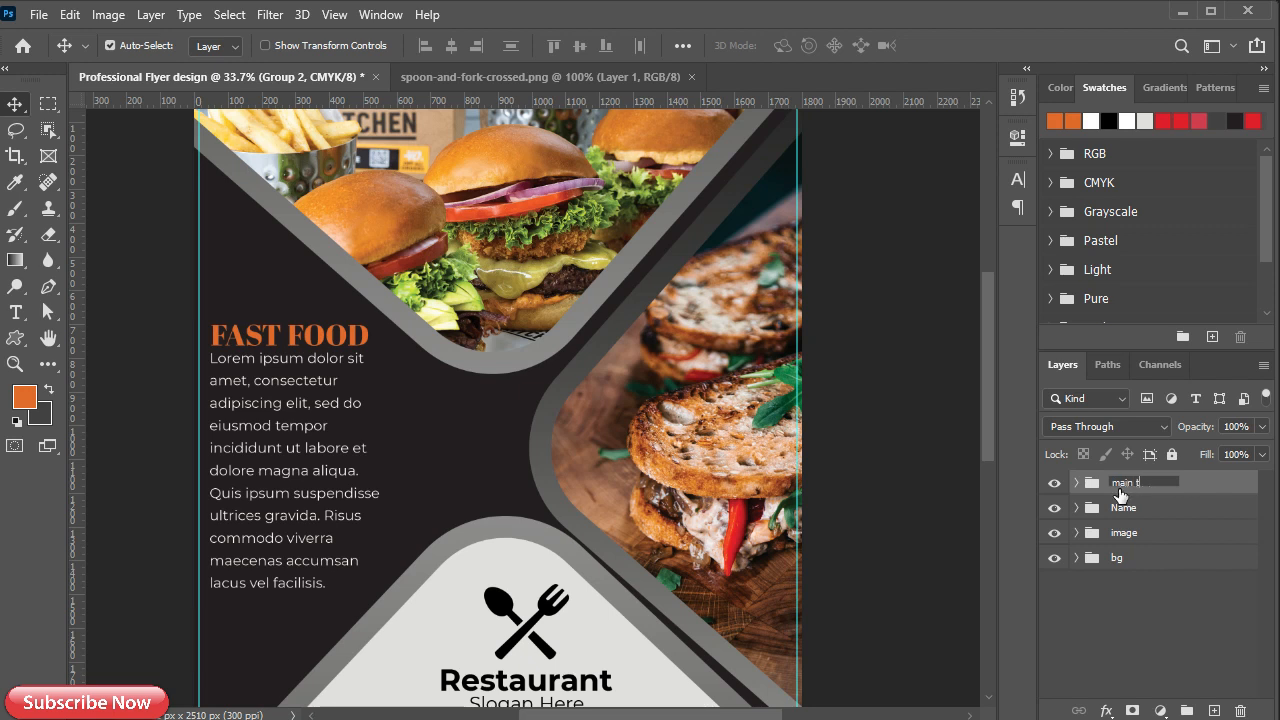
left_click(1222, 487)
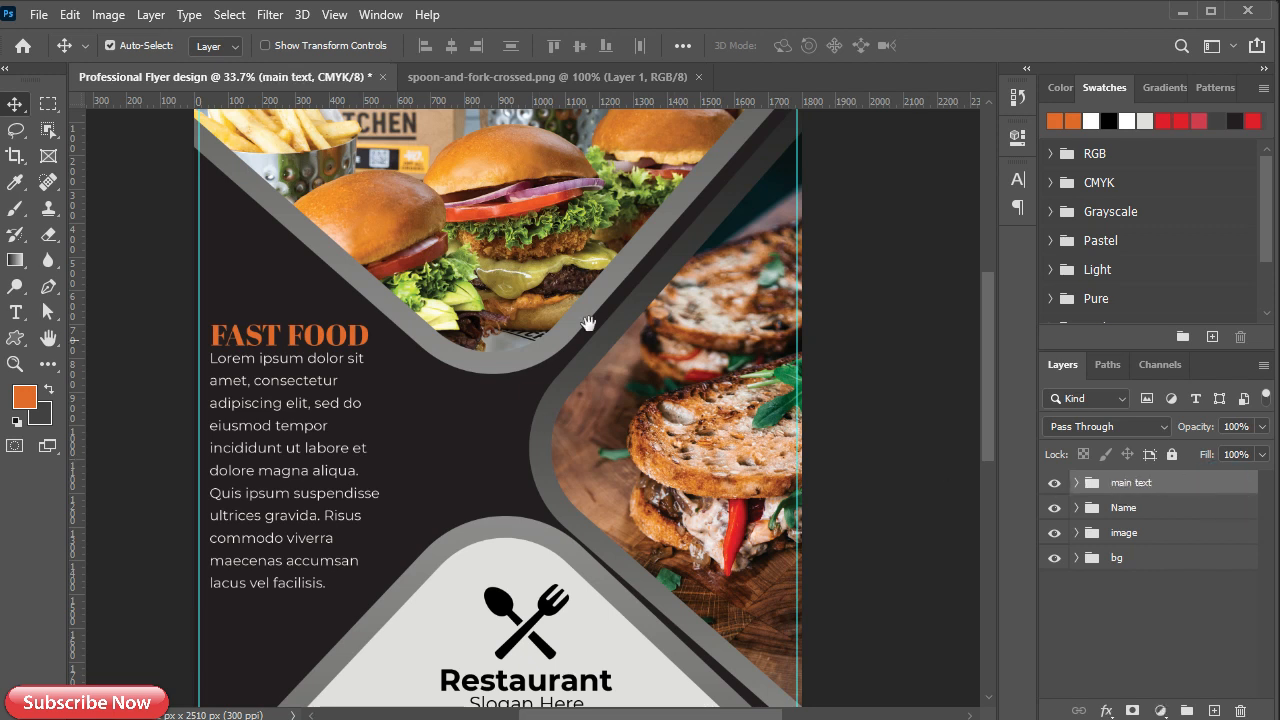
Draw a starburst badge about 734 by 736 px overlapping the burger and sandwich photos, and fill it white
left_click_drag(588, 322, 461, 442)
left_click(15, 340)
left_click_drag(482, 354, 629, 485)
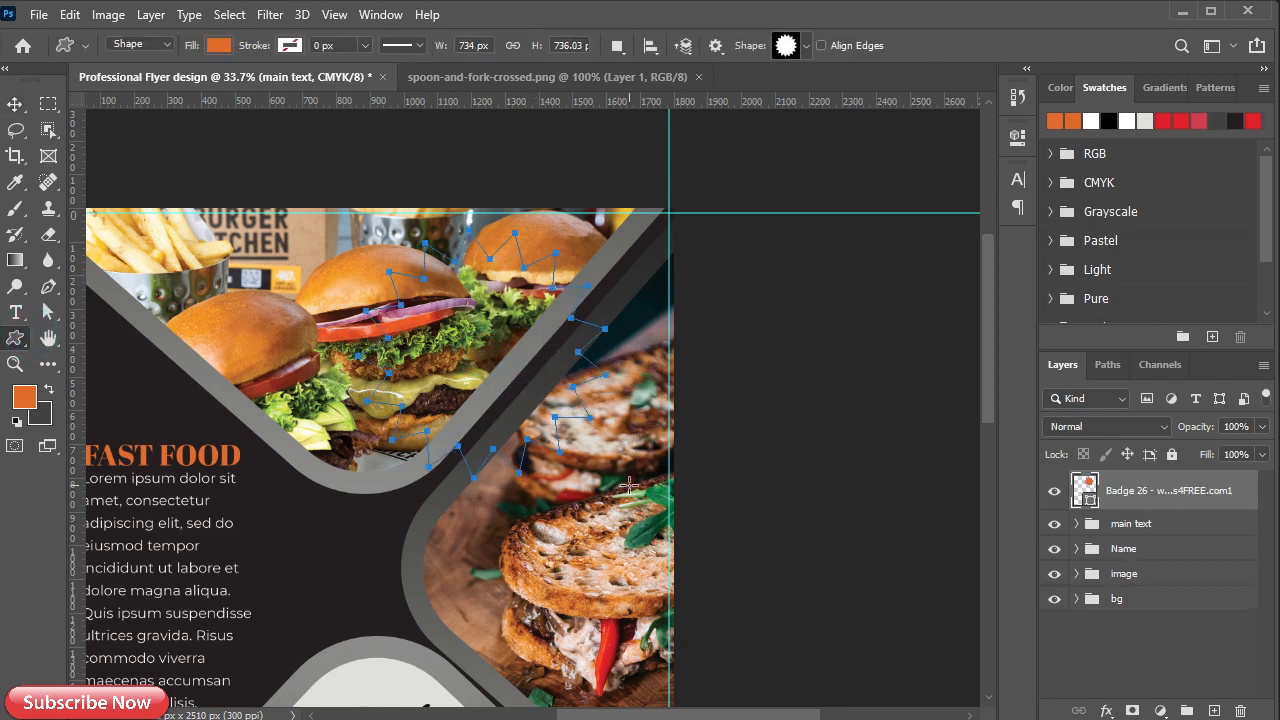
key("v")
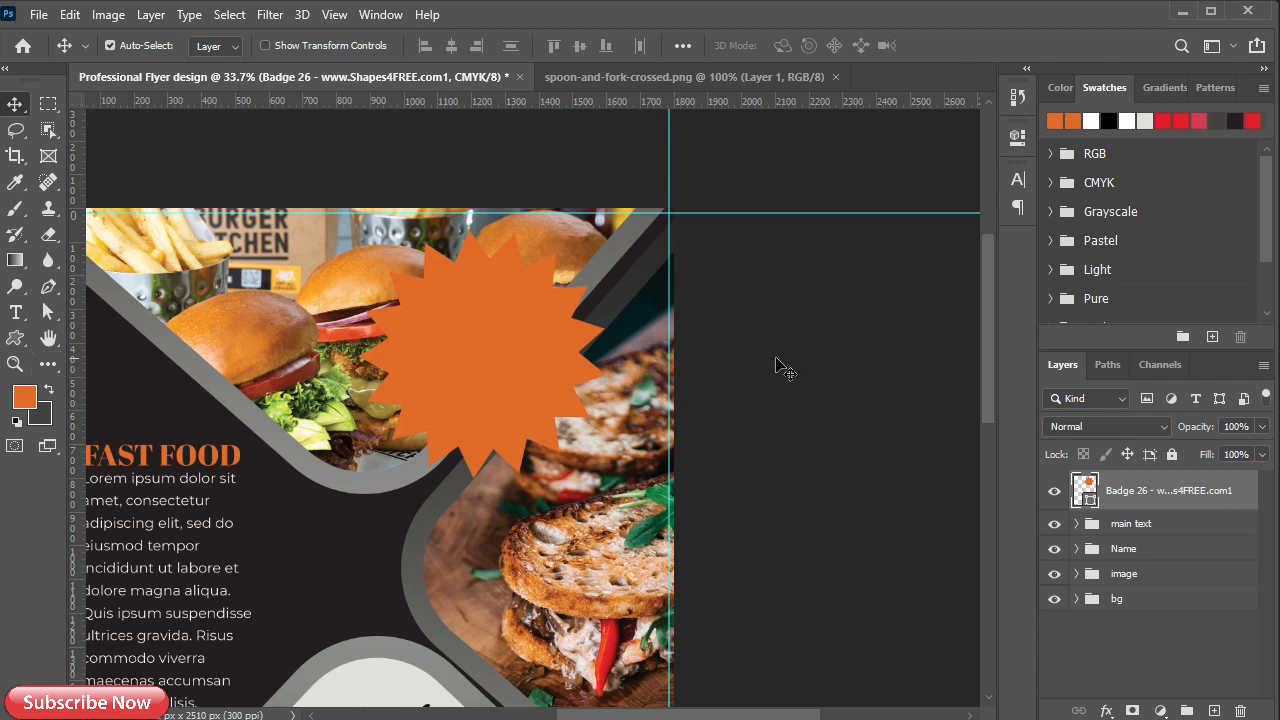
double_click(1084, 490)
left_click_drag(137, 460, 24, 375)
left_click(466, 372)
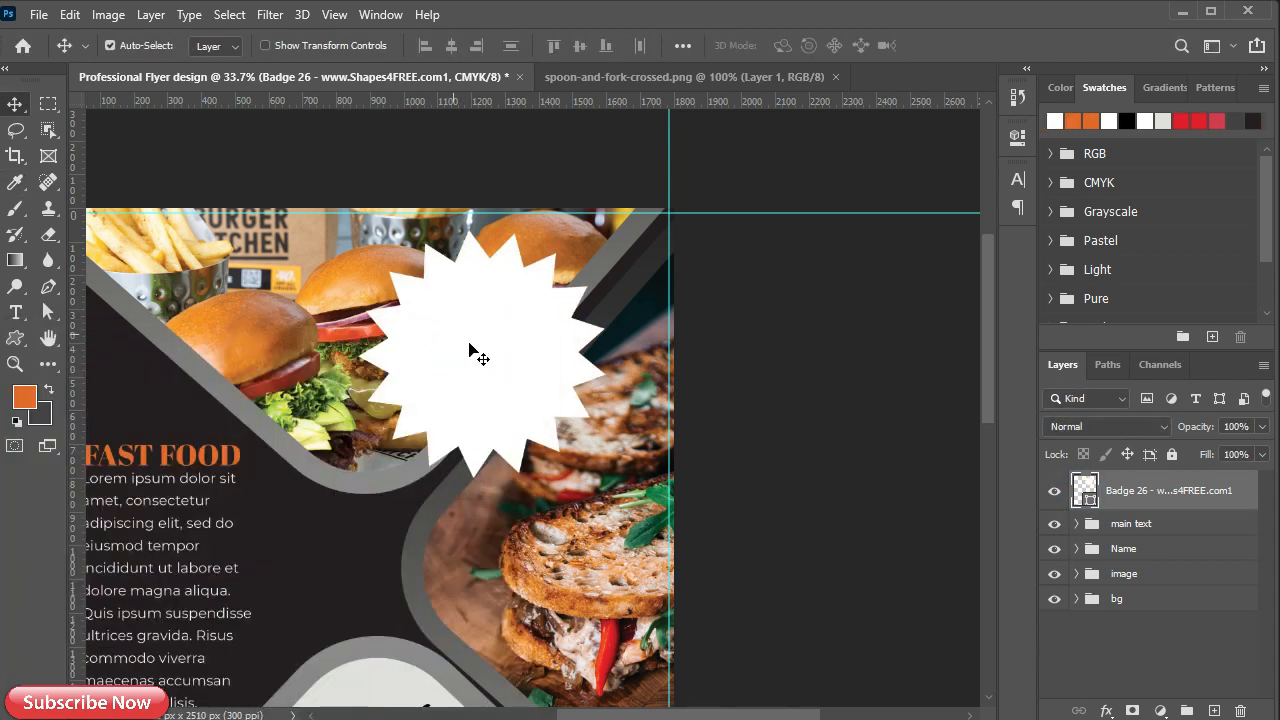
Duplicate the white badge and give the copy no fill and a red stroke of about 7.41 px
key("ctrl+j")
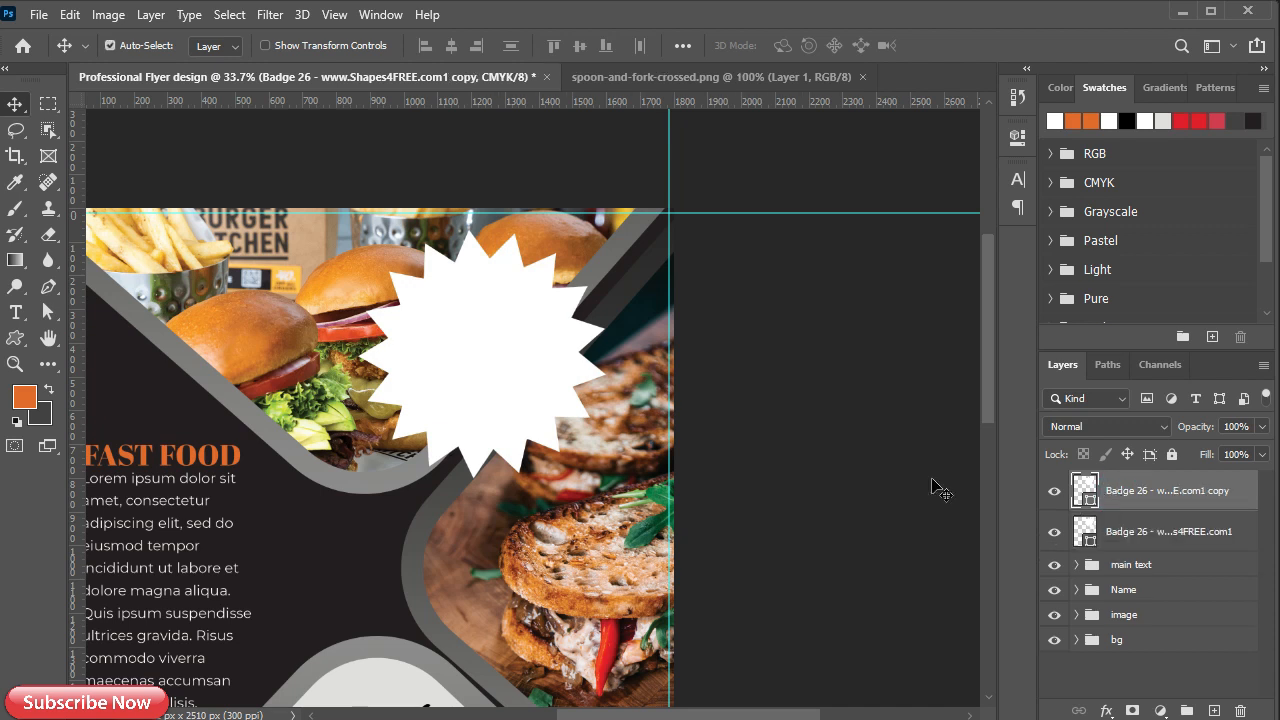
left_click(13, 340)
left_click(225, 43)
left_click(103, 84)
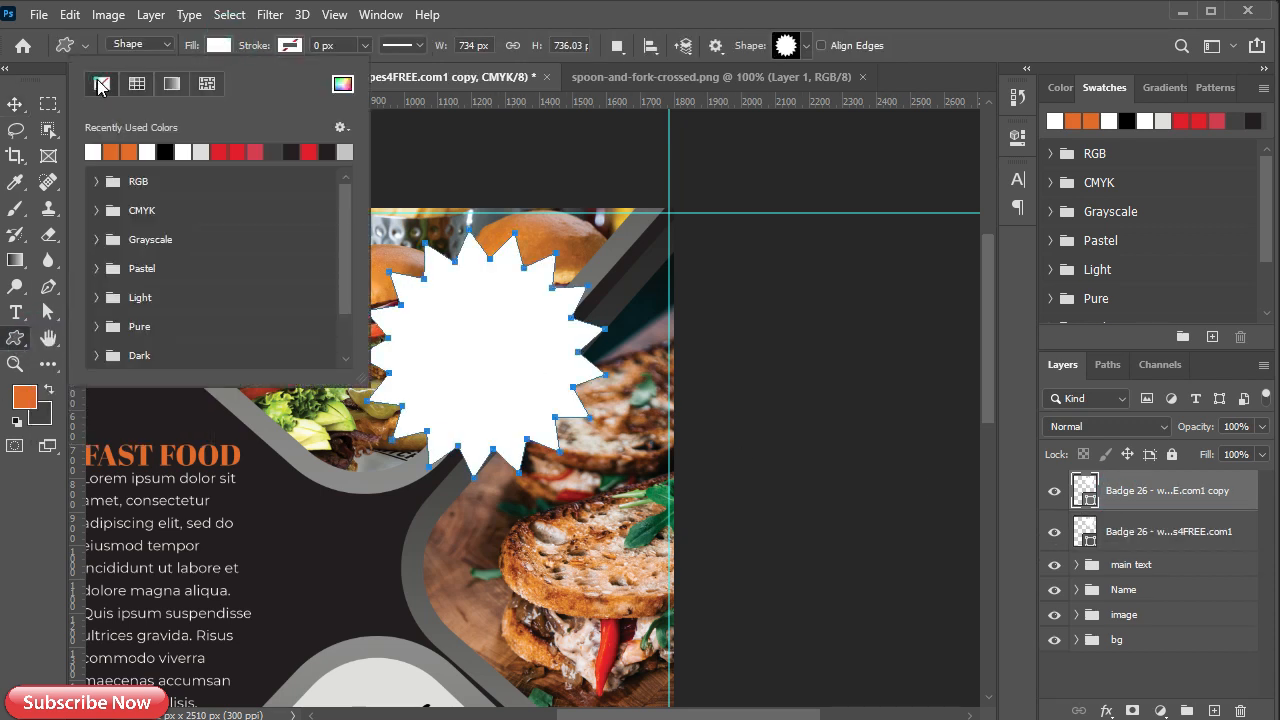
left_click(290, 44)
left_click(291, 151)
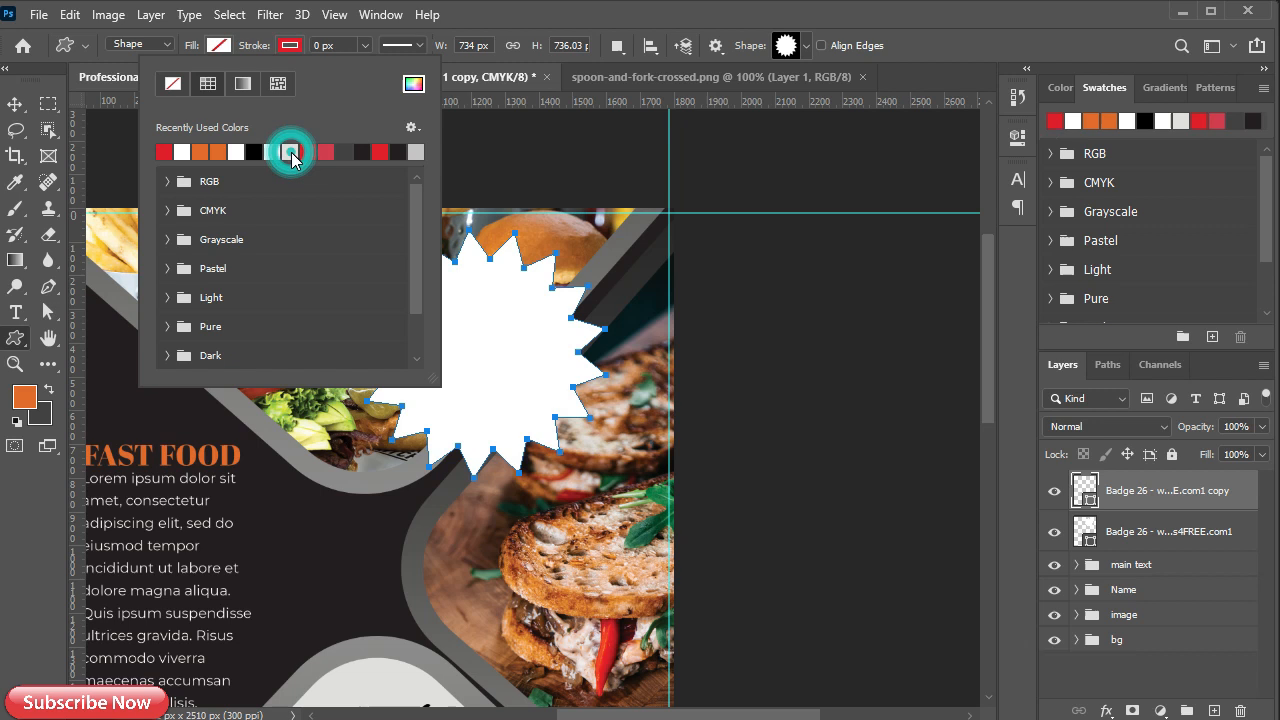
left_click(365, 45)
left_click_drag(356, 72, 381, 69)
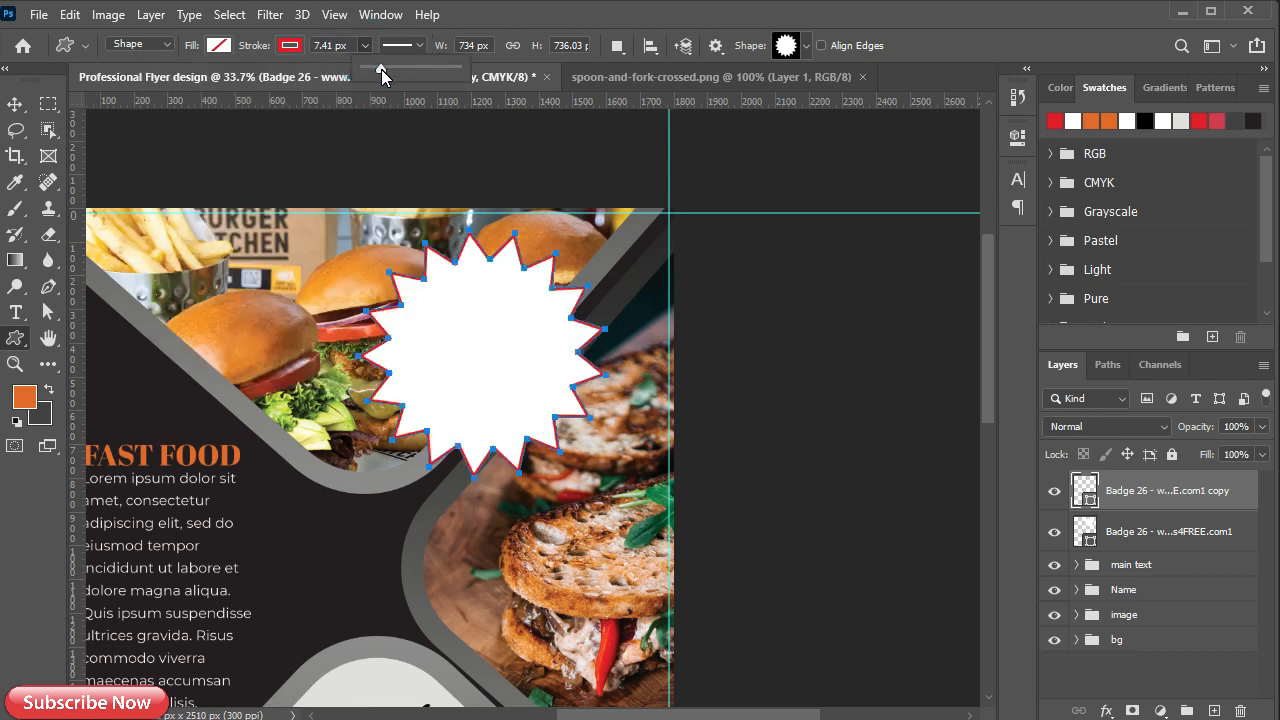
left_click(397, 146)
Scale the red outline badge down to about 687 by 689 px and center it on the white badge
key("ctrl+t")
left_click_drag(607, 229, 593, 248)
left_click(939, 52)
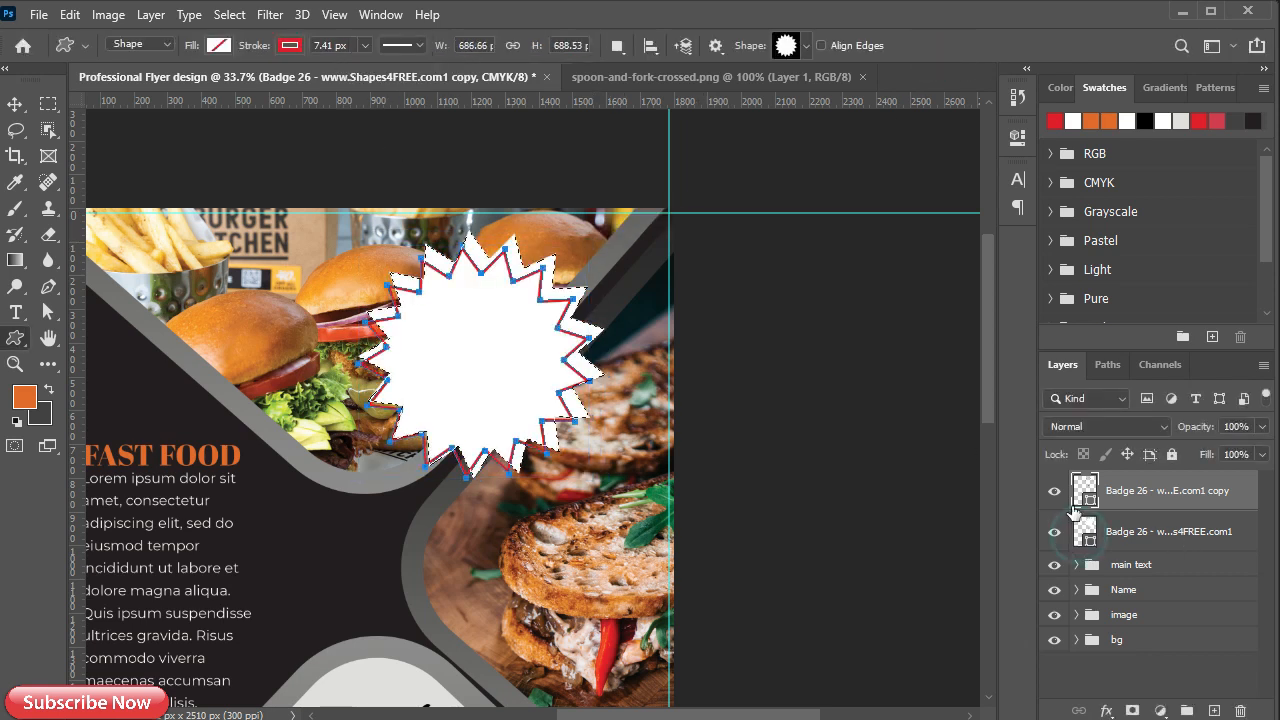
left_click(15, 103)
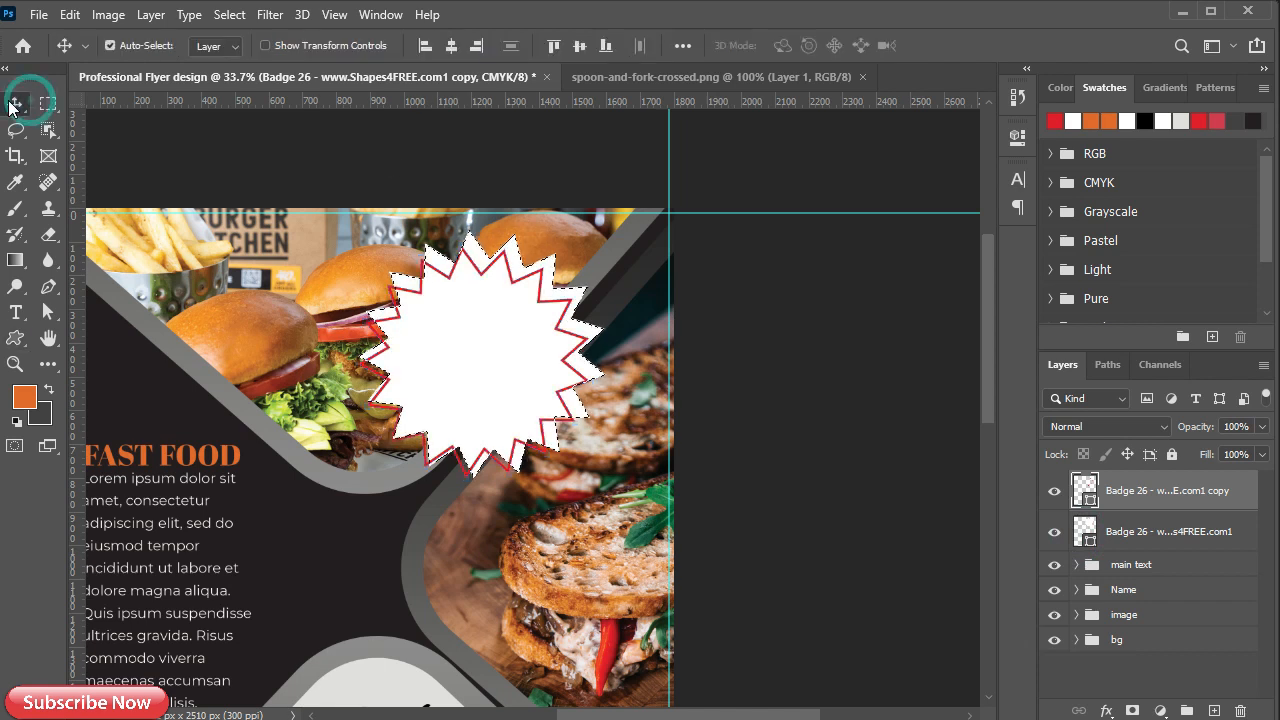
left_click(579, 46)
key("ctrl+d")
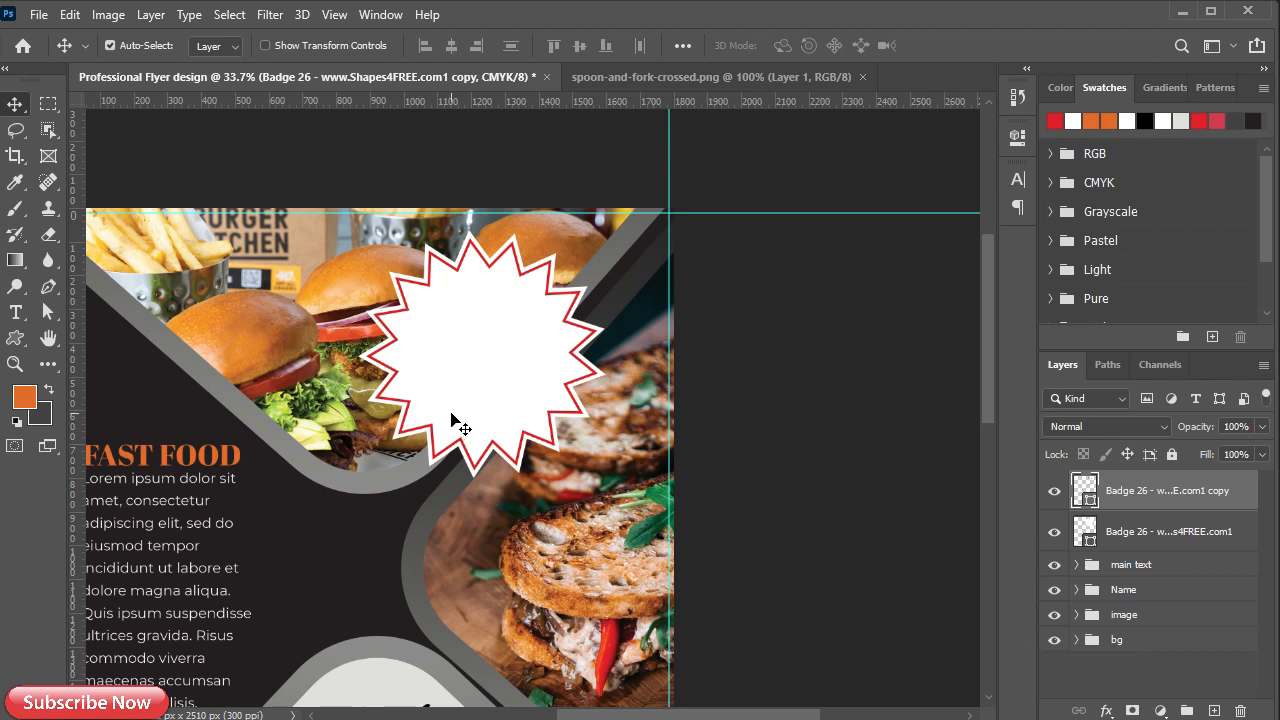
Add an orange two-line "20% OFF" text in Abril Fatface, 24 pt, over the burger photo
left_click(15, 312)
left_click(231, 290)
key("BackSpace")
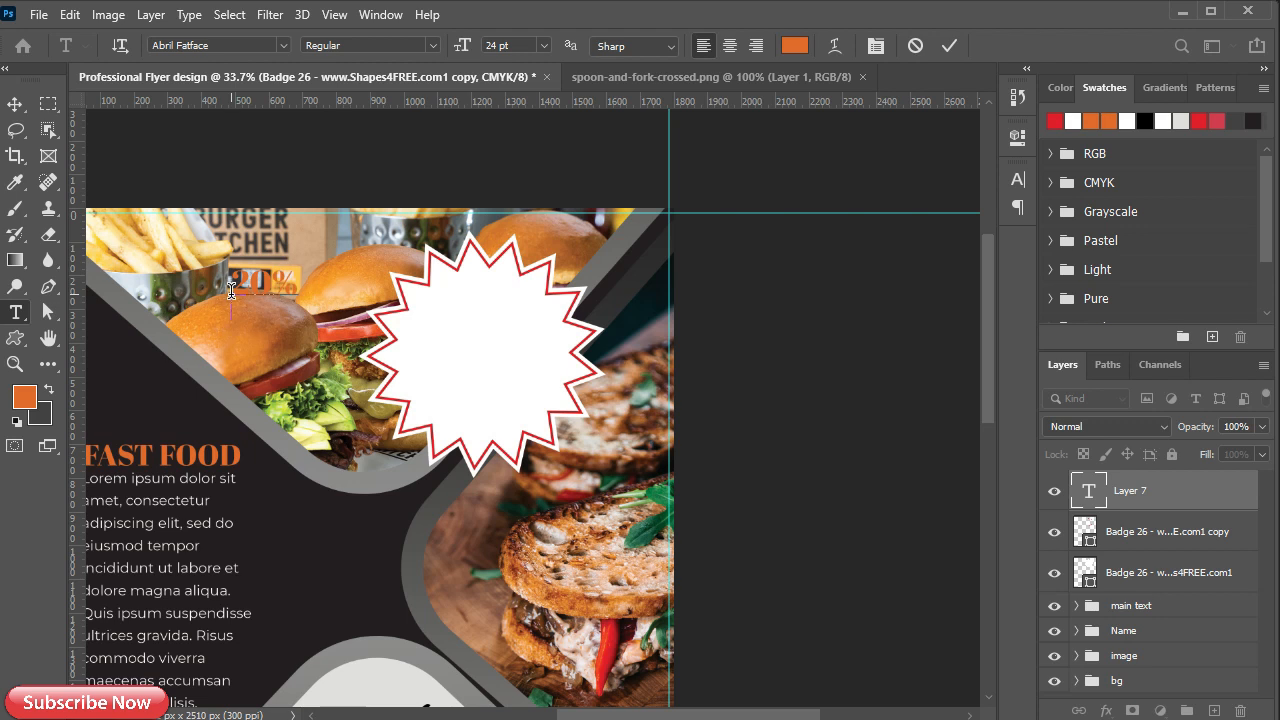
left_click(949, 45)
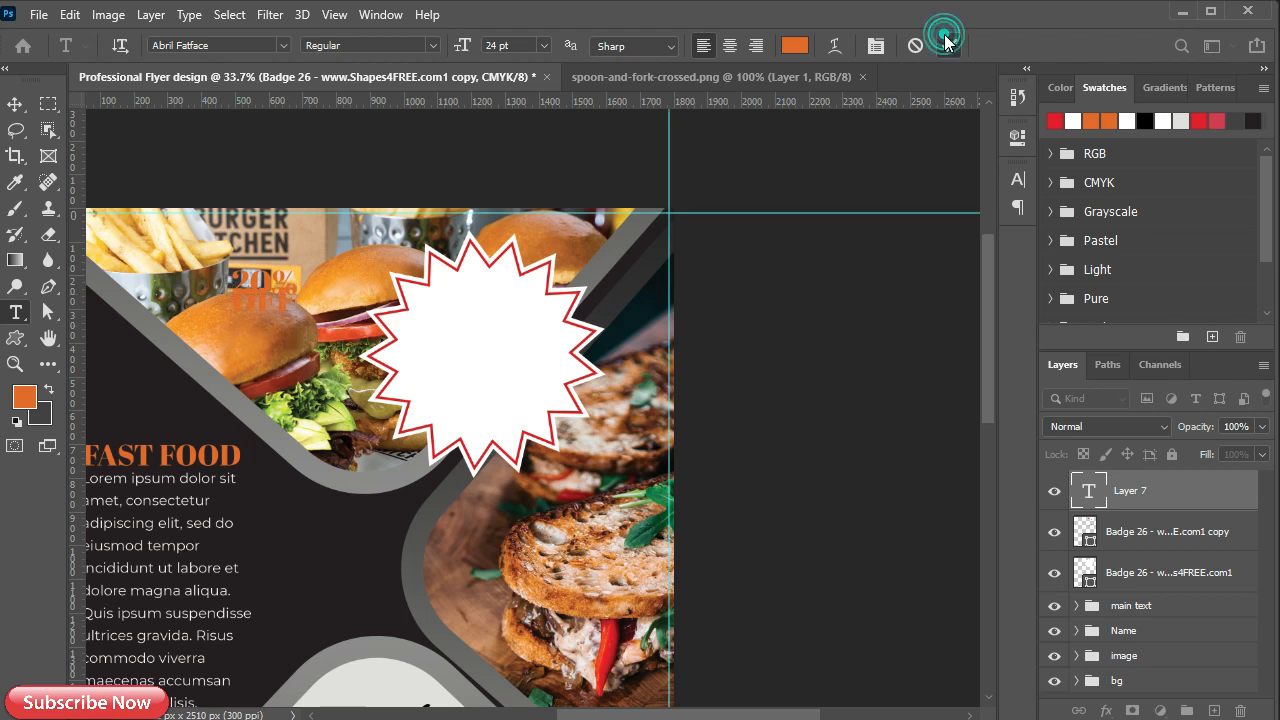
Change the "20% OFF" text color to the red of the saved swatches
left_click(794, 45)
left_click_drag(318, 340, 686, 495)
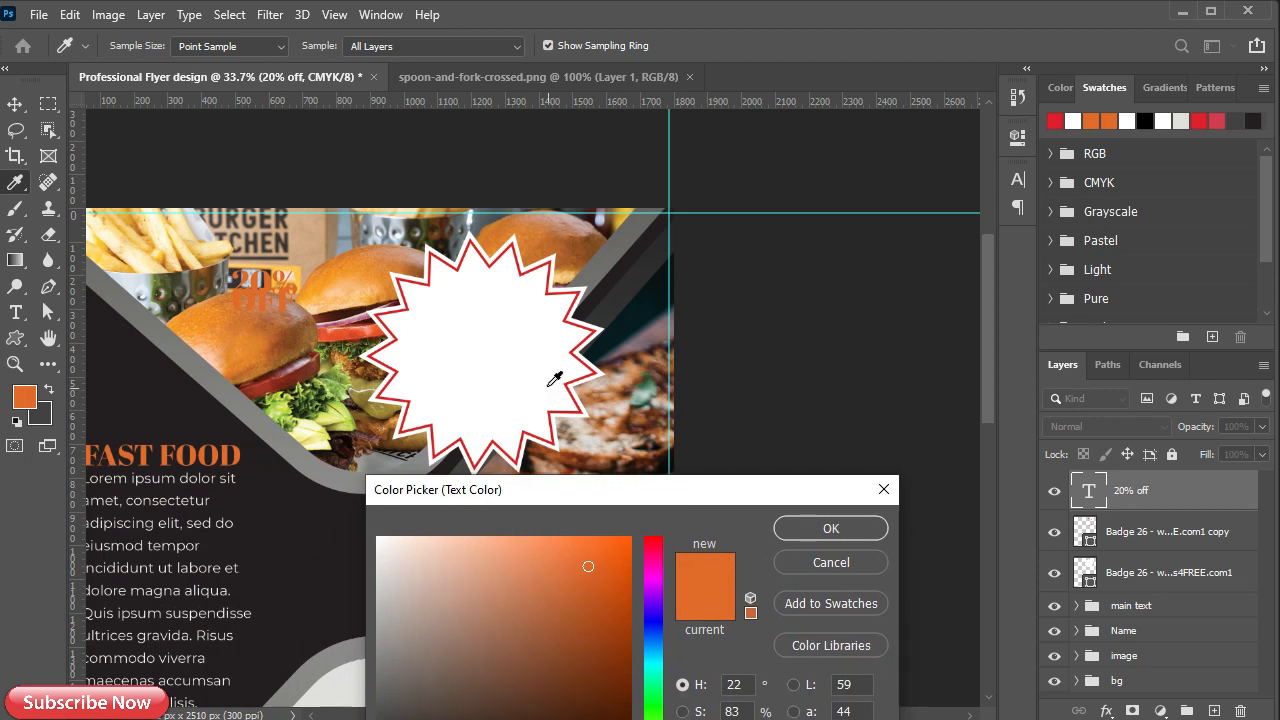
left_click(432, 270)
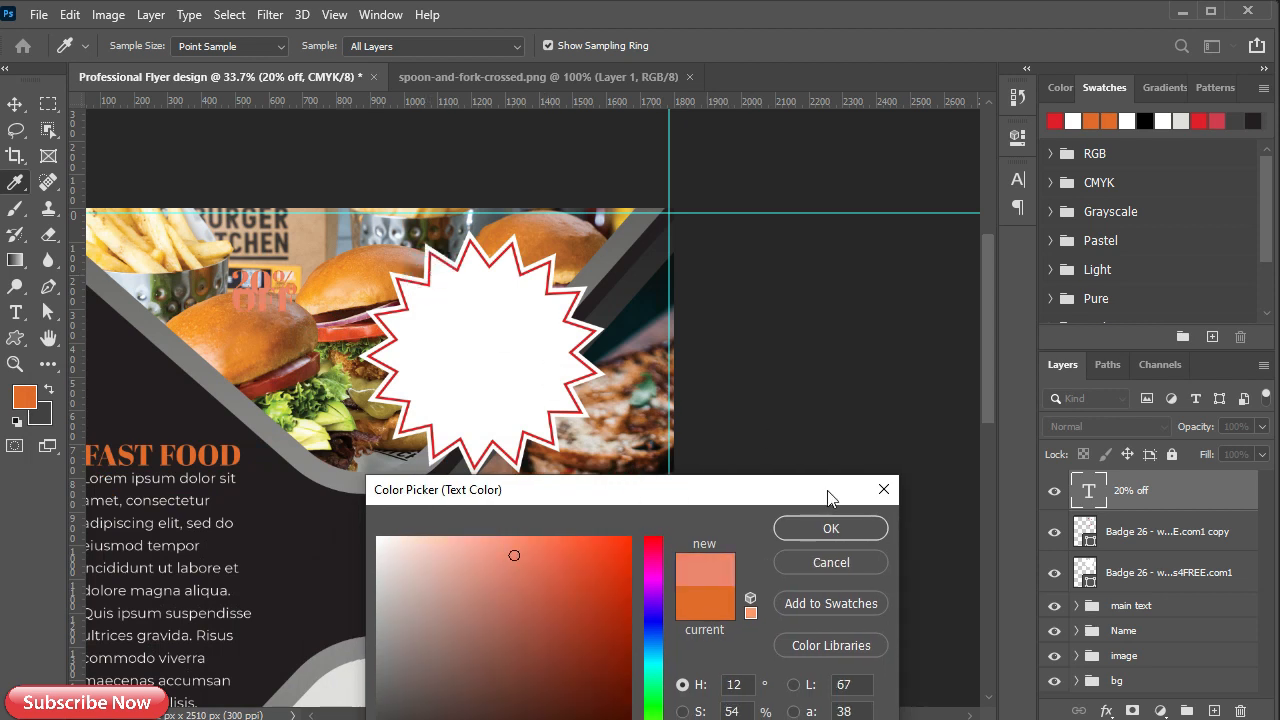
left_click(1055, 119)
left_click(831, 528)
Move the "20% OFF" text onto the white starburst badge and enlarge it to fill most of the badge
scroll(340, 355, "up", 3)
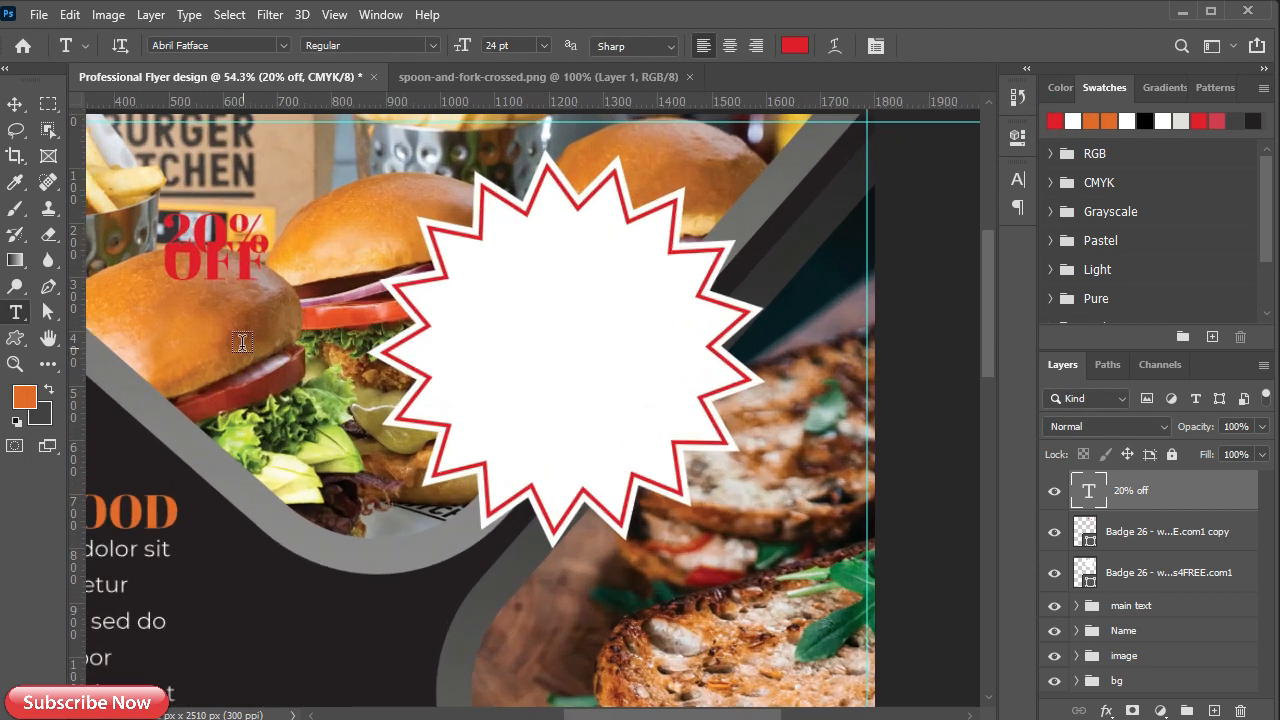
key("v")
left_click_drag(242, 341, 636, 441)
key("ctrl+t")
left_click_drag(645, 283, 765, 205)
left_click_drag(552, 352, 478, 434)
left_click_drag(641, 313, 632, 391)
left_click_drag(763, 478, 728, 450)
left_click(985, 45)
Increase the line spacing of the "20% OFF" text so its two lines no longer overlap
left_click(1018, 179)
left_click_drag(905, 243, 923, 238)
left_click(962, 173)
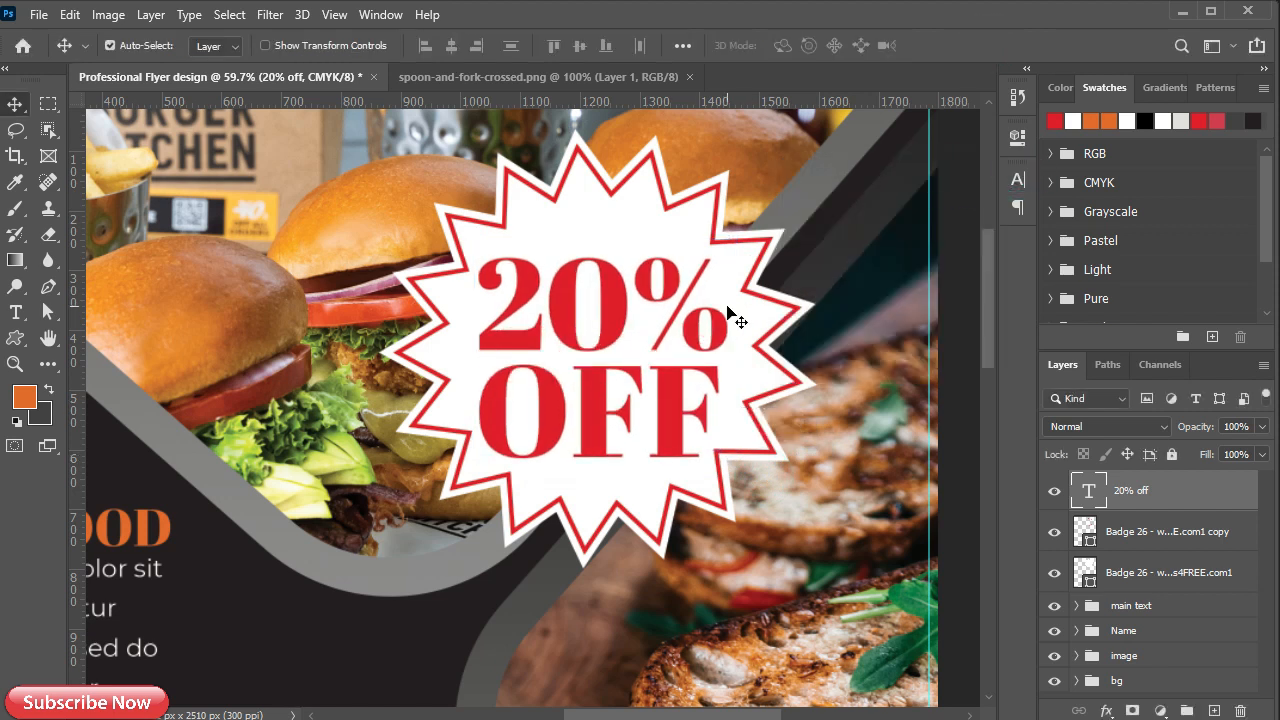
Rotate the "20% OFF" text to about -31 degrees and center it inside the starburst badge
key("ctrl+t")
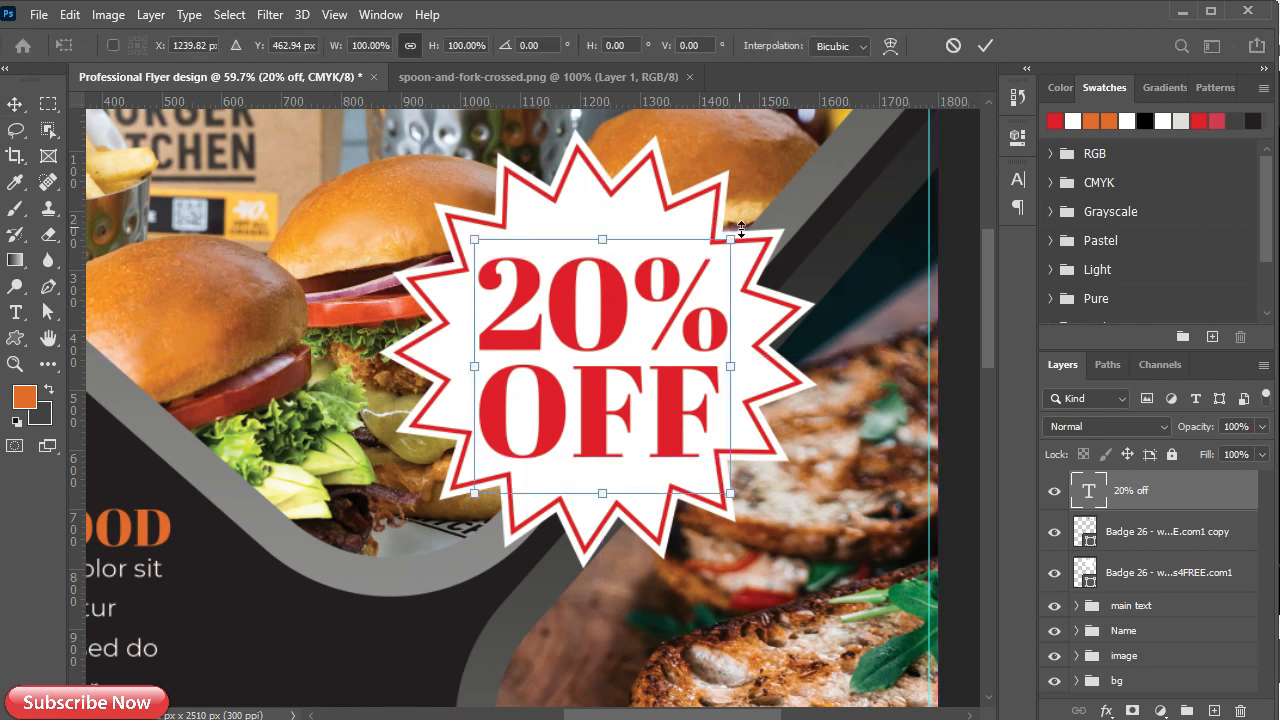
left_click_drag(748, 237, 656, 185)
left_click_drag(633, 378, 632, 358)
left_click_drag(740, 250, 725, 240)
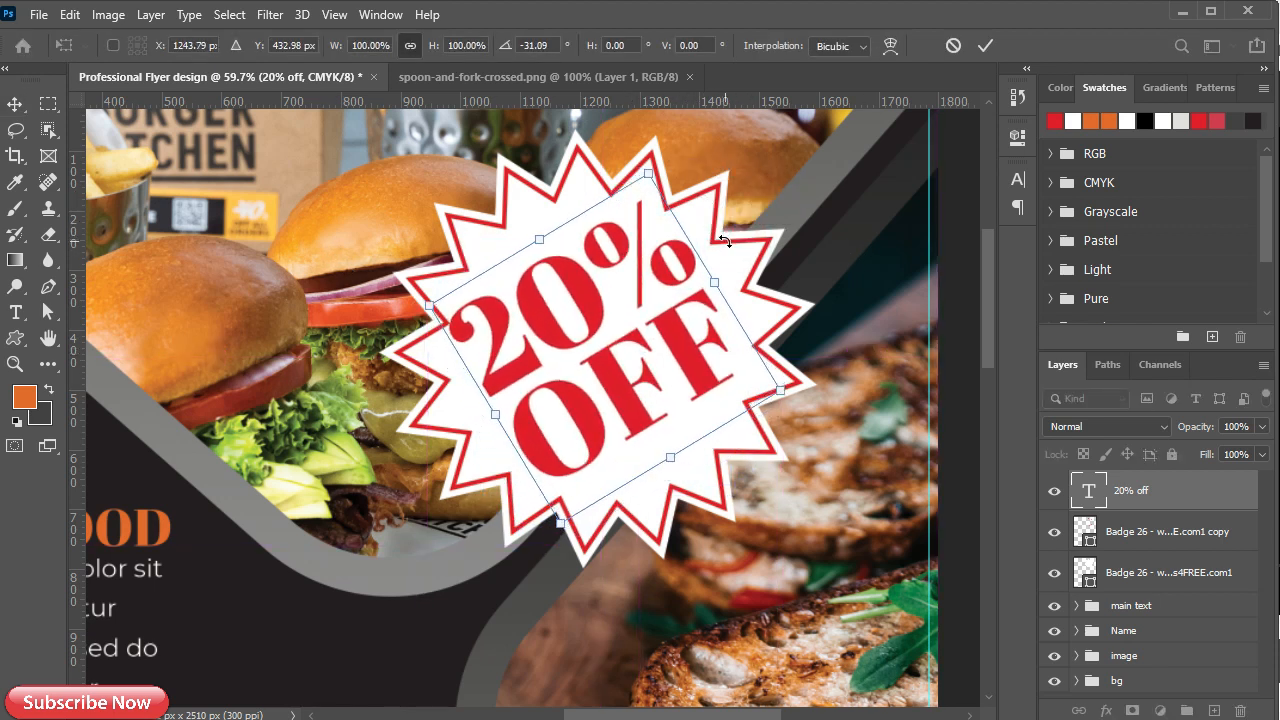
left_click(984, 46)
Group the "20% off" text with both badge layers and name the group "discount"
scroll(562, 305, "down", 5)
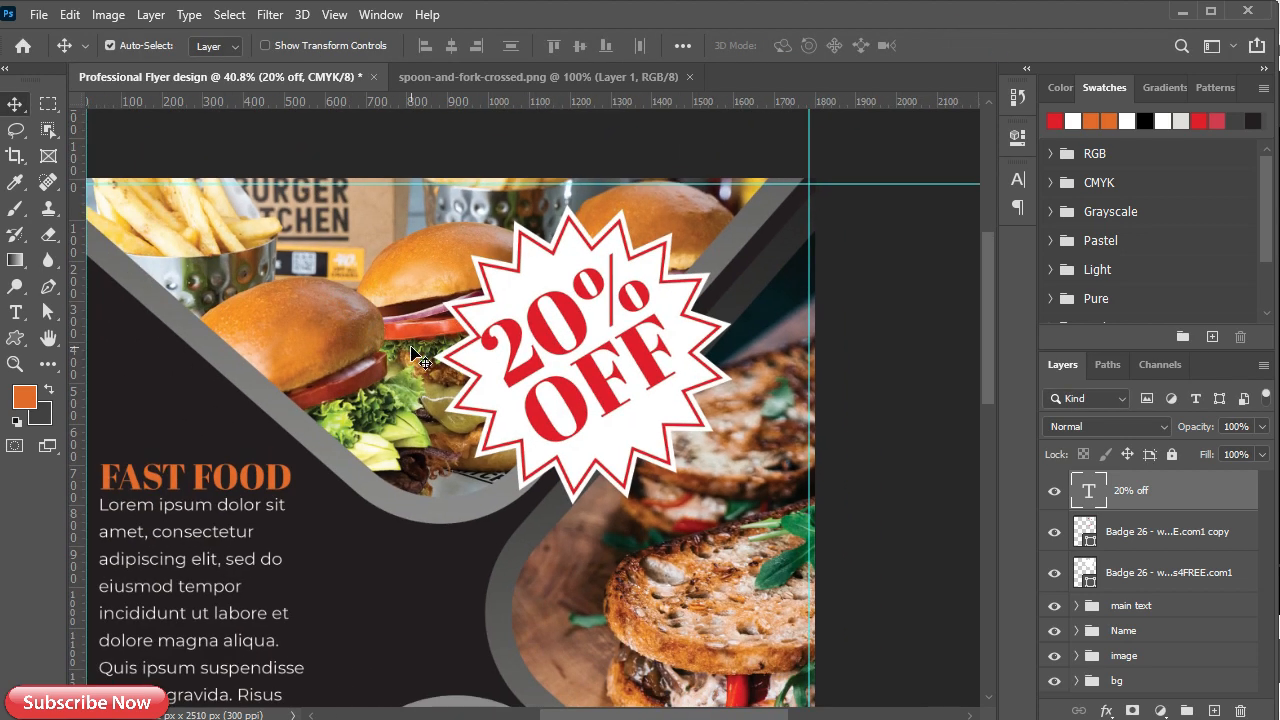
scroll(415, 355, "up", 3)
left_click(1157, 572, "shift")
key("ctrl+g")
double_click(1125, 481)
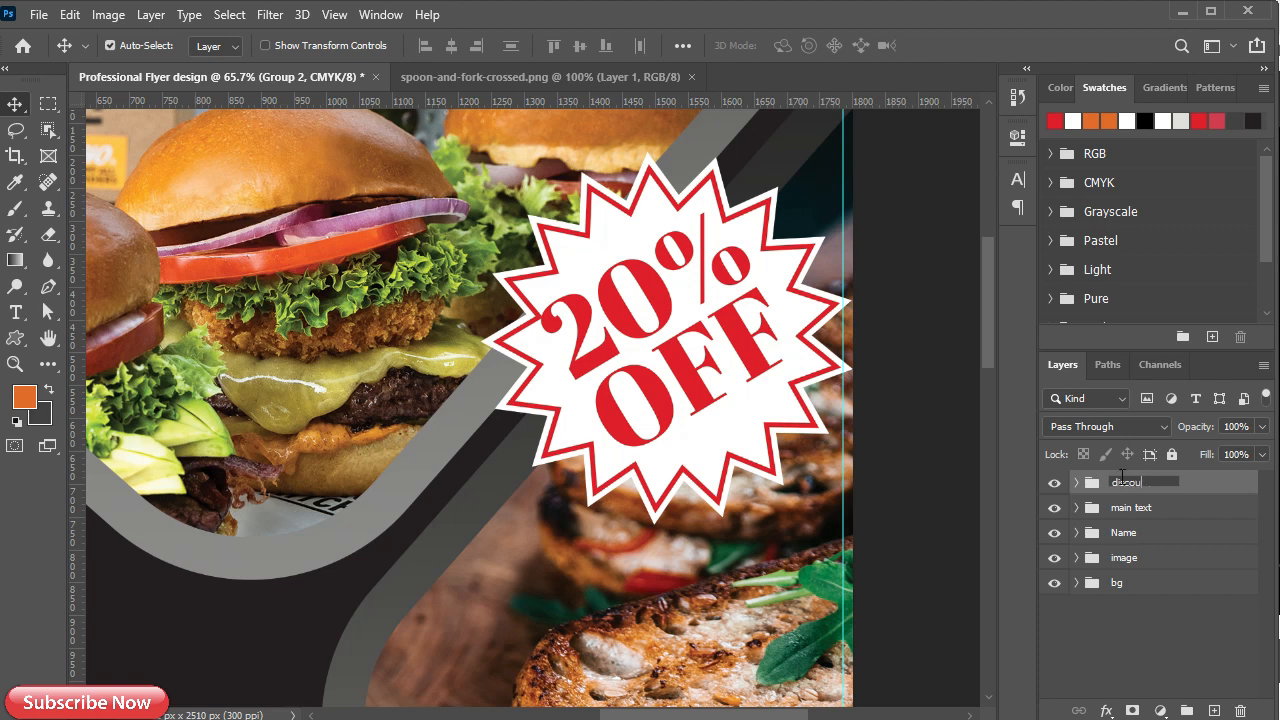
key("Return")
Shift the discount badge group slightly up and inward from the flyer's right edge
scroll(614, 431, "down", 6)
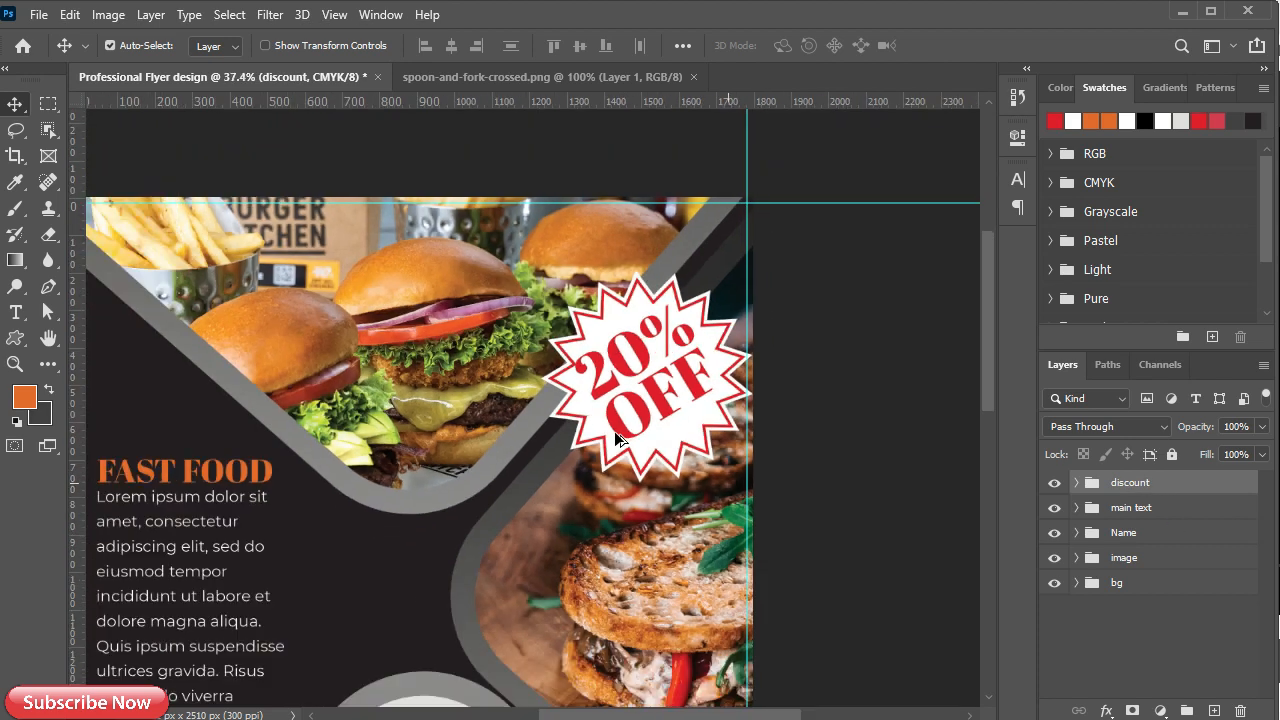
key("ctrl+t")
left_click_drag(612, 364, 597, 358)
left_click(983, 49)
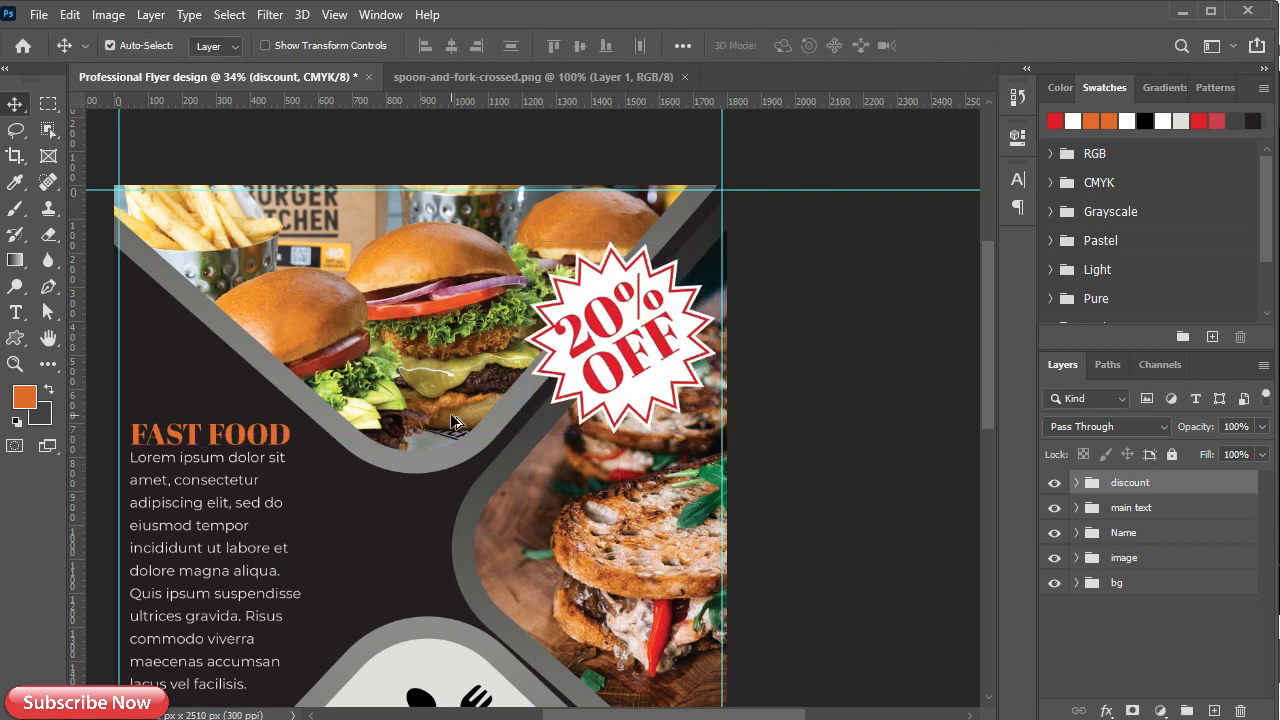
Fit the entire flyer on screen and examine the overall layout from the food photos down to the priced circles
scroll(450, 413, "down", 2)
scroll(410, 455, "down", 3)
scroll(395, 575, "up", 1)
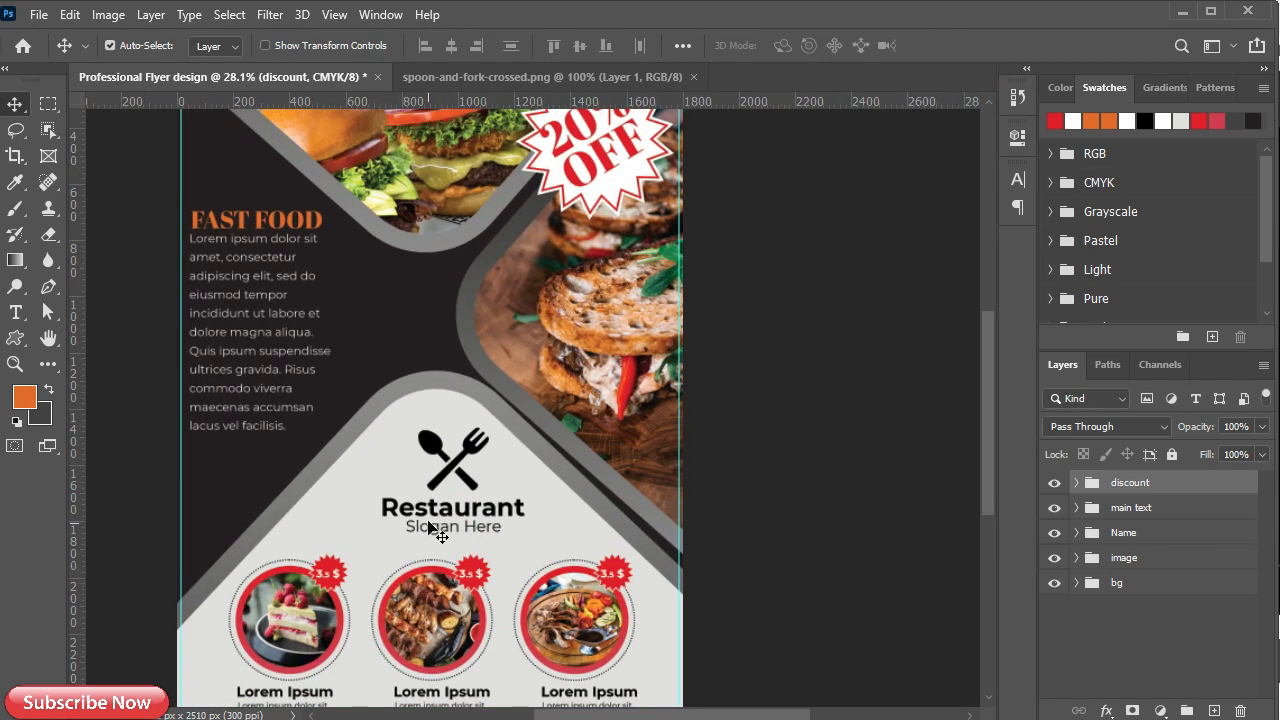
left_click(334, 14)
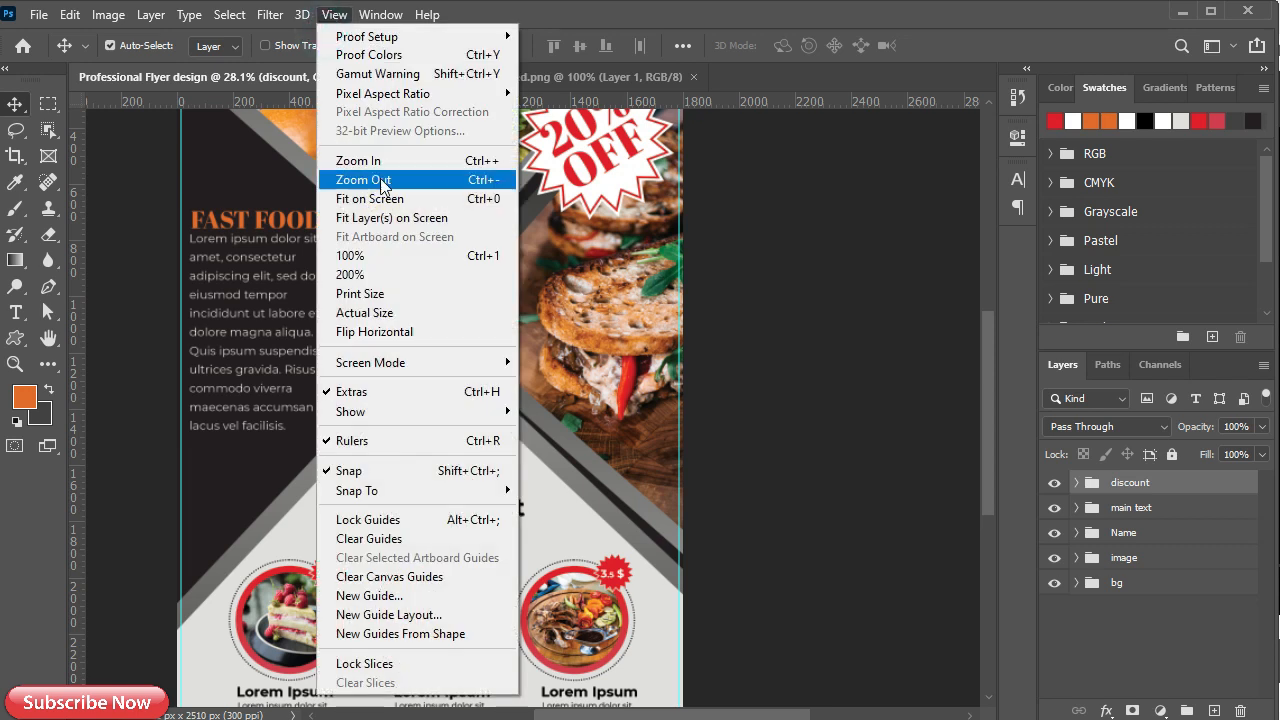
left_click(366, 114)
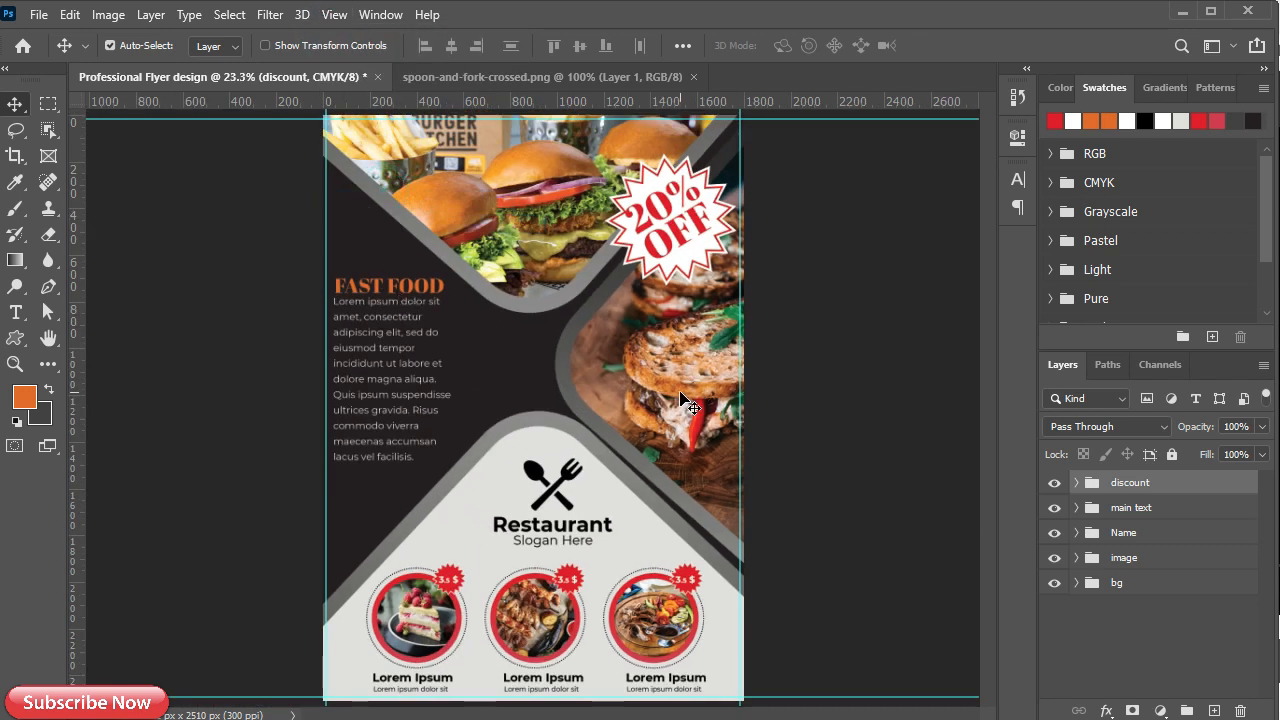
scroll(525, 415, "down", 2)
scroll(520, 414, "up", 1)
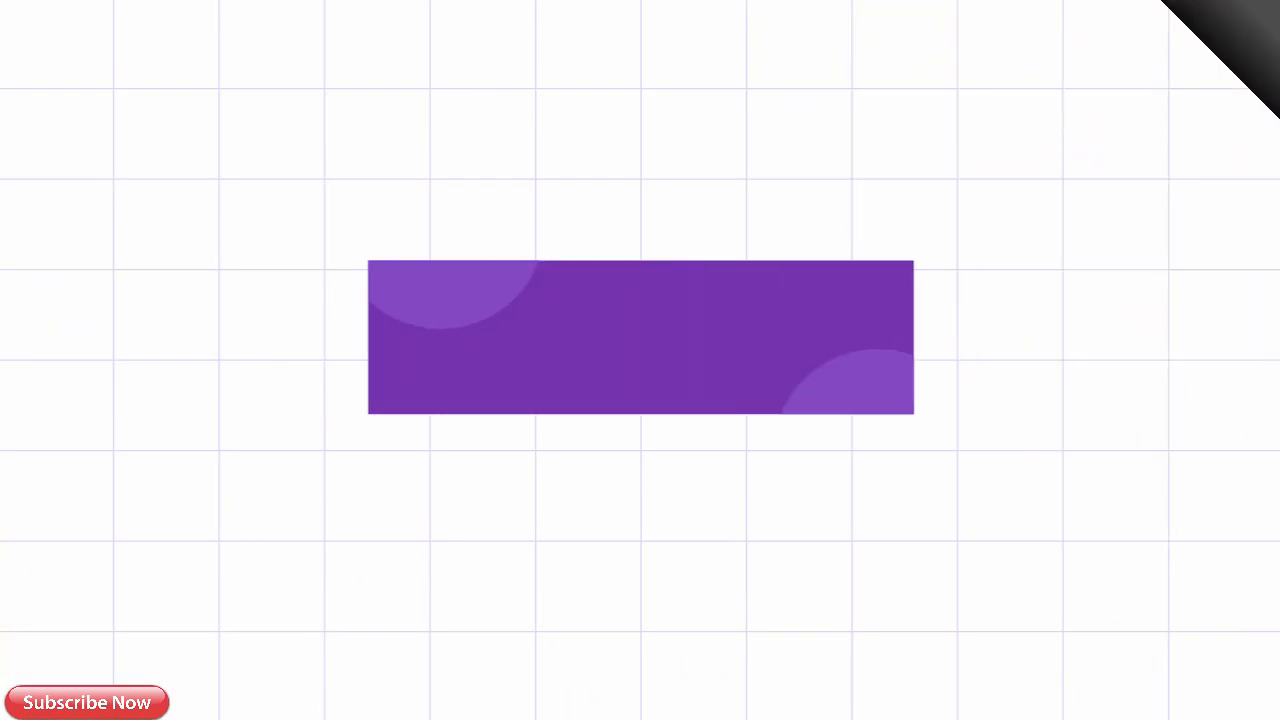